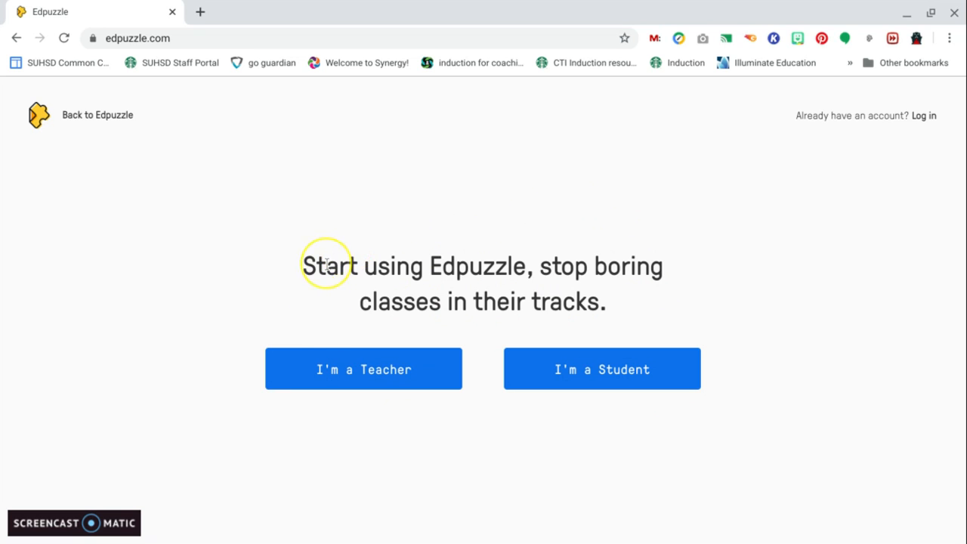
Sign in to Edpuzzle as a teacher using the Google account
left_click(328, 368)
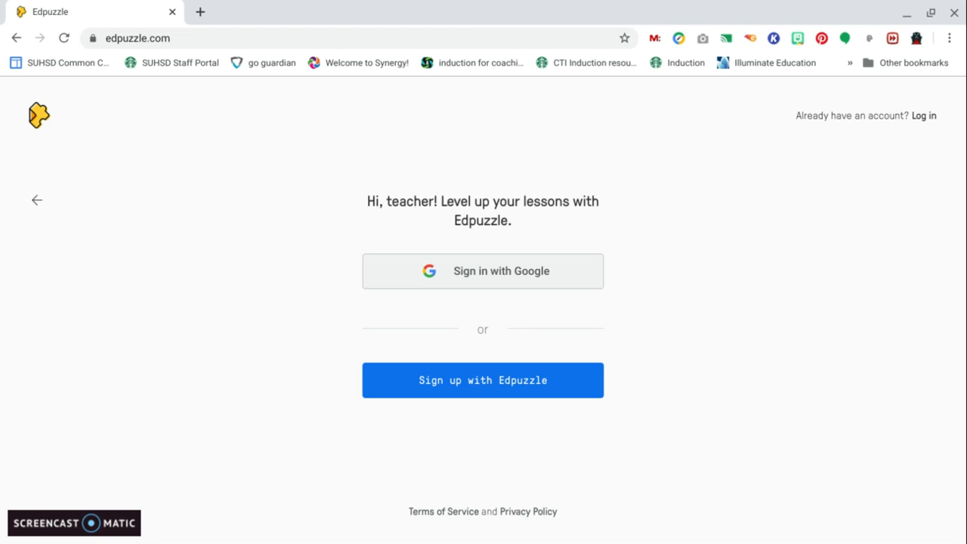
left_click(566, 266)
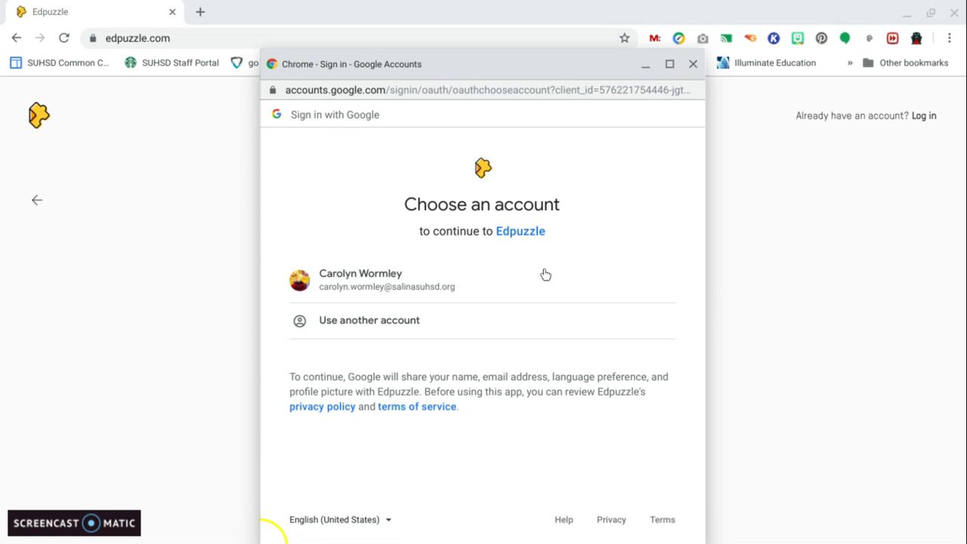
left_click(346, 285)
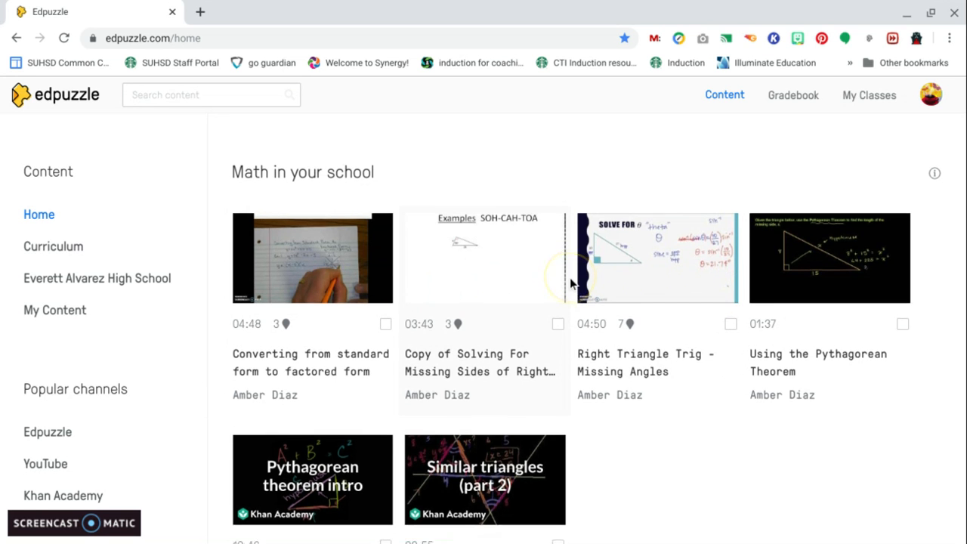
Browse the recommended and trending videos on the content home page
scroll(570, 277, "down", 2)
scroll(570, 277, "up", 2)
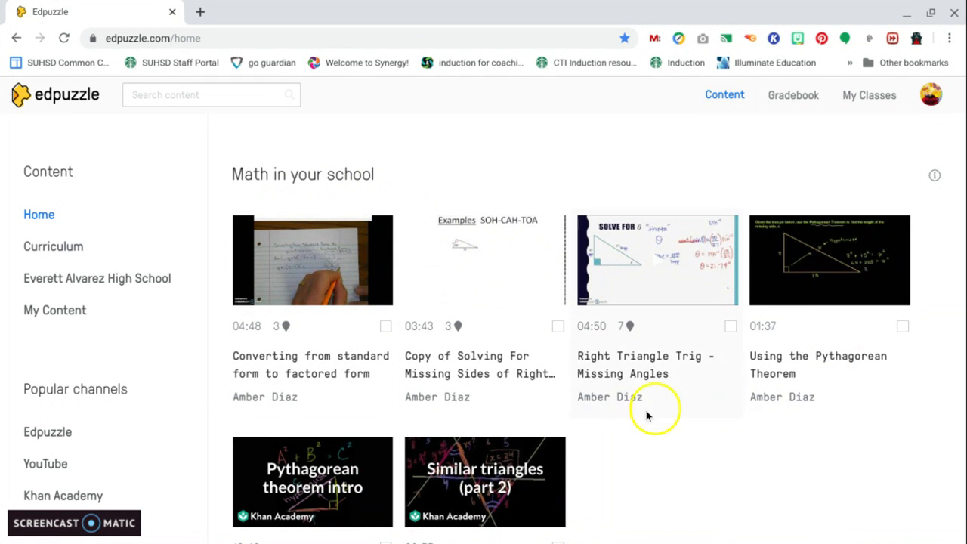
scroll(506, 423, "down", 1)
scroll(508, 425, "down", 4)
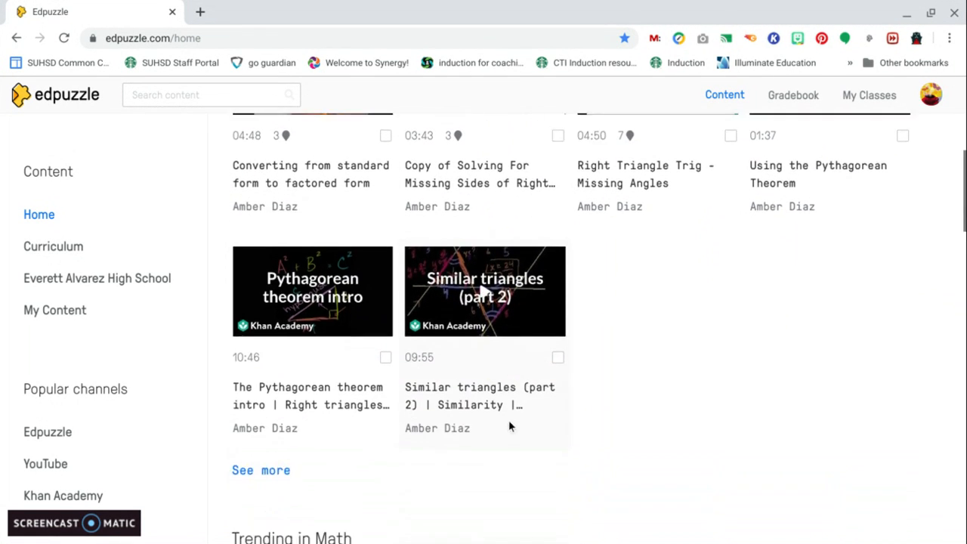
scroll(483, 333, "down", 2)
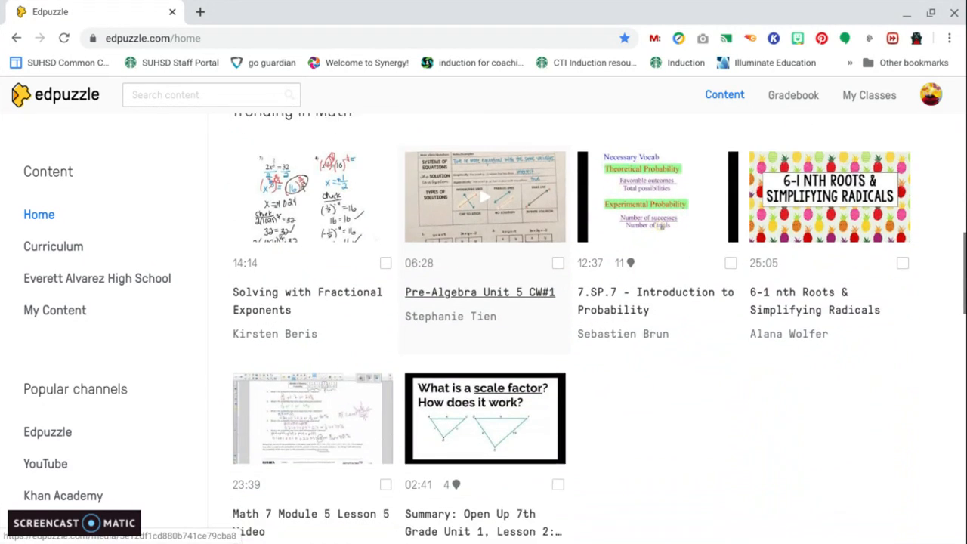
scroll(484, 333, "up", 2)
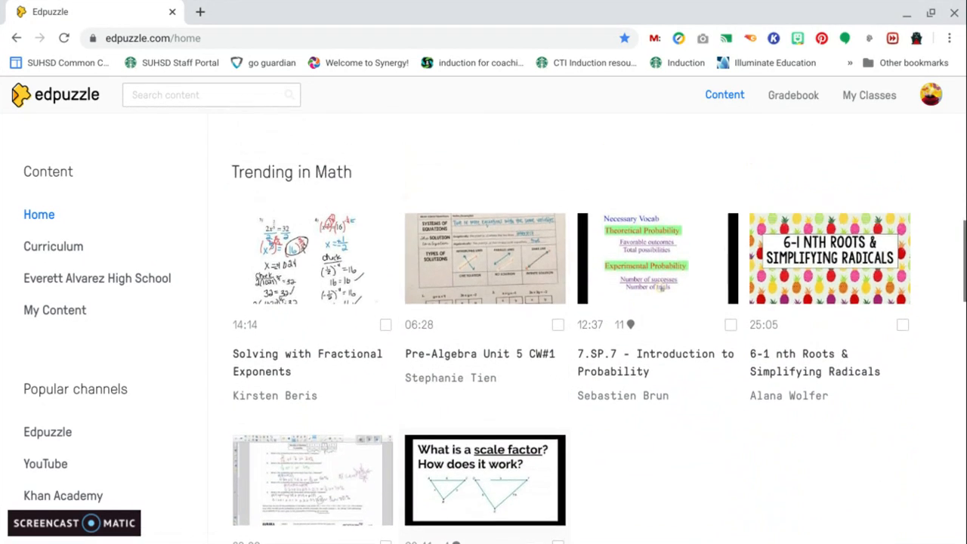
scroll(483, 332, "down", 3)
scroll(484, 333, "down", 5)
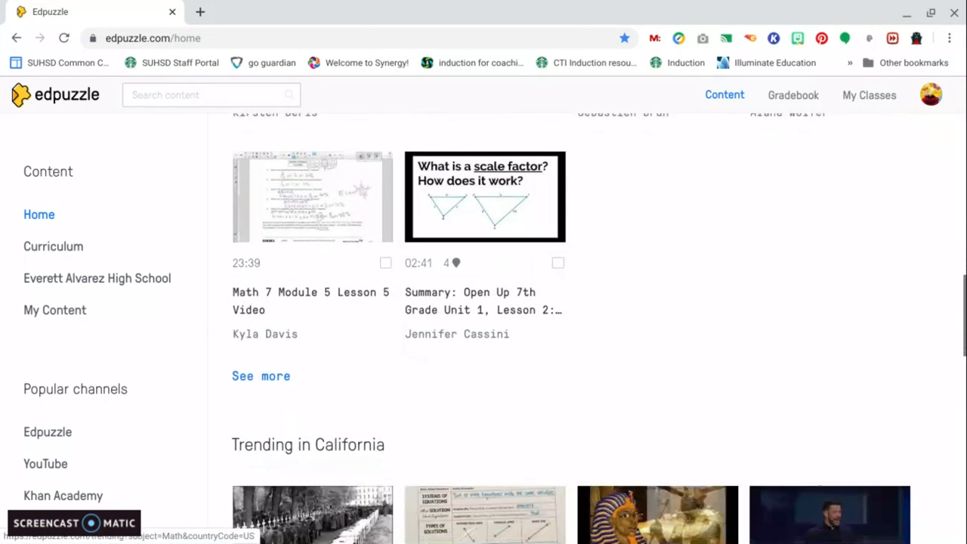
scroll(484, 333, "down", 6)
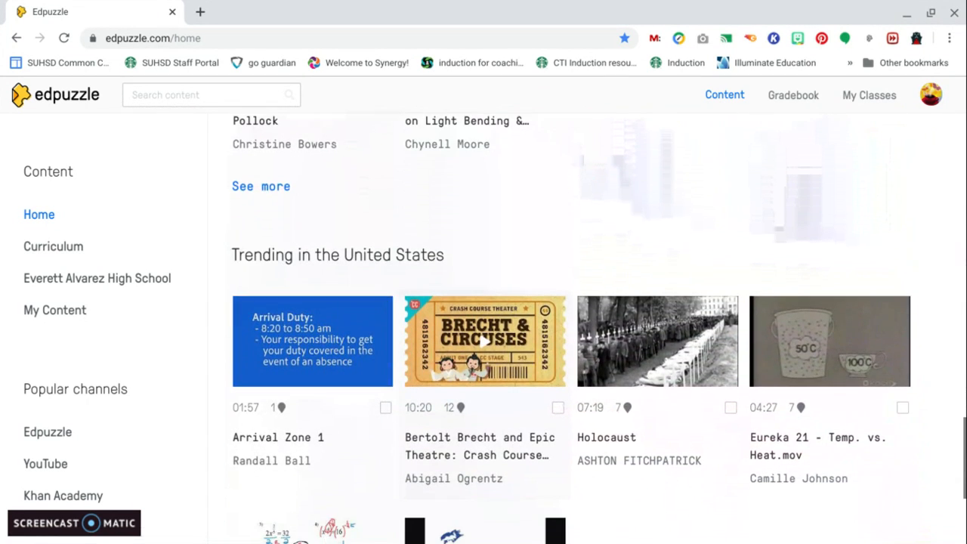
scroll(498, 340, "down", 2)
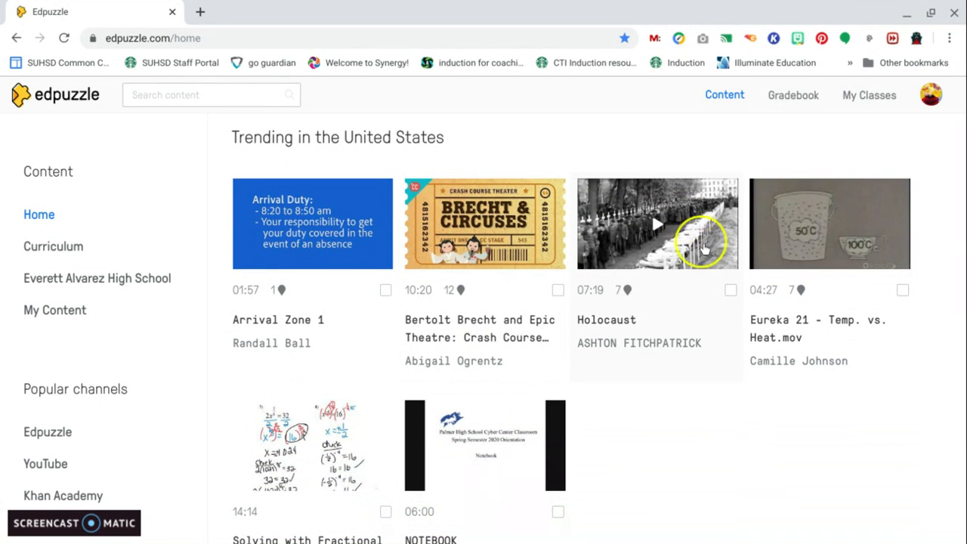
Open the Holocaust video from Trending in the United States and start assigning it
left_click(731, 291)
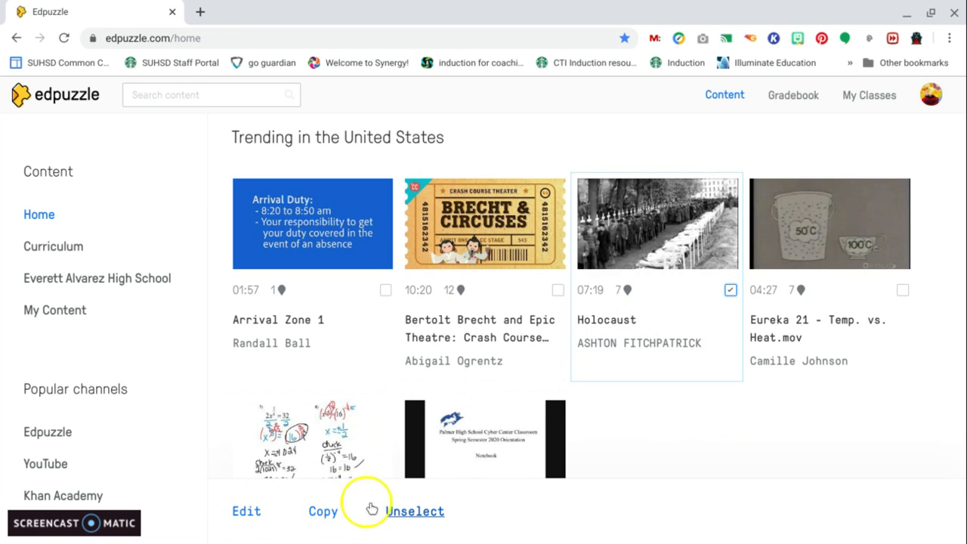
left_click(682, 239)
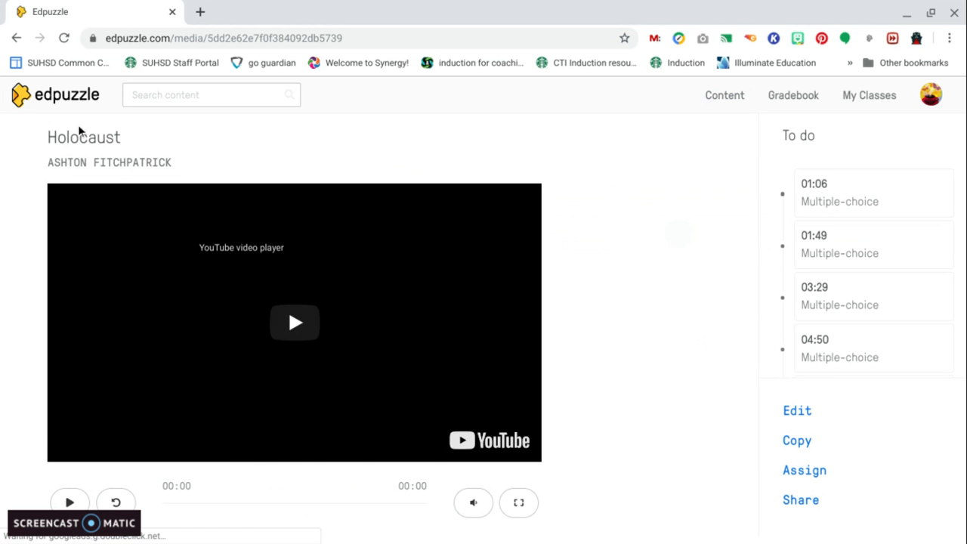
left_click(330, 216)
scroll(331, 216, "down", 1)
left_click(624, 249)
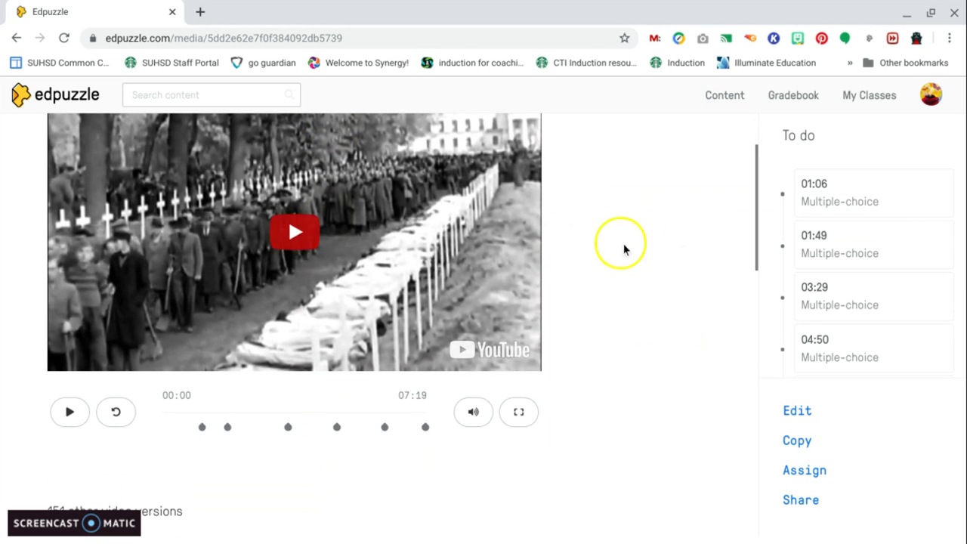
left_click(801, 469)
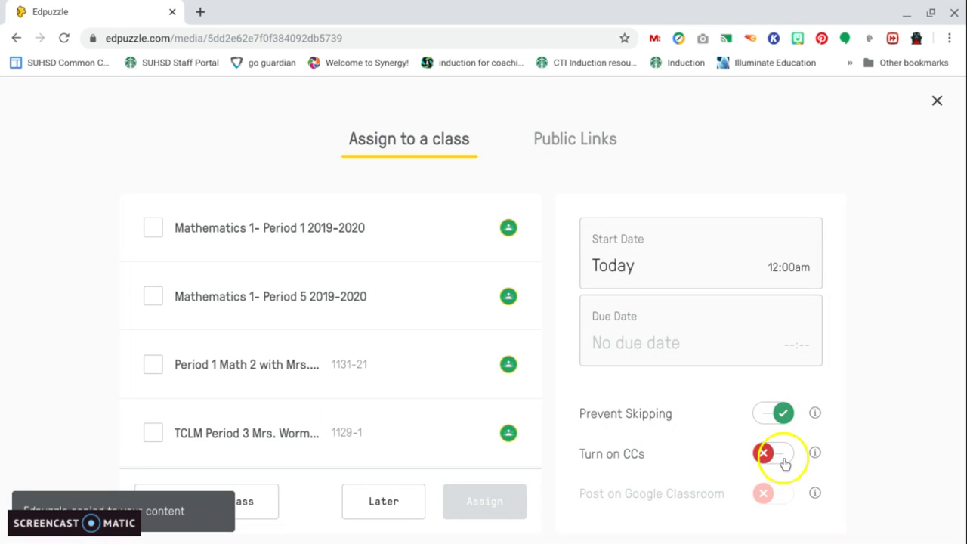
Turn on CCs and assign the video to the Tech Showcase January 2020 class
left_click(779, 460)
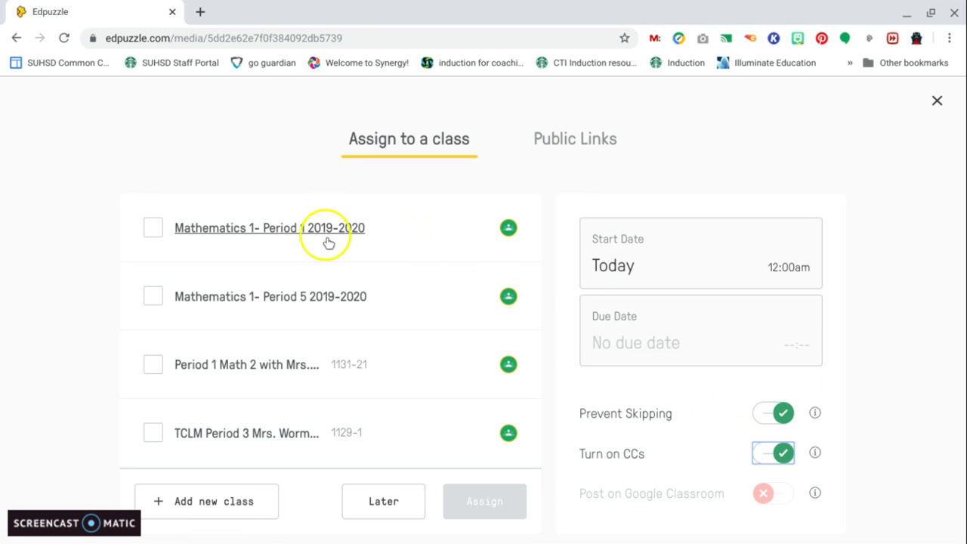
scroll(321, 296, "down", 1)
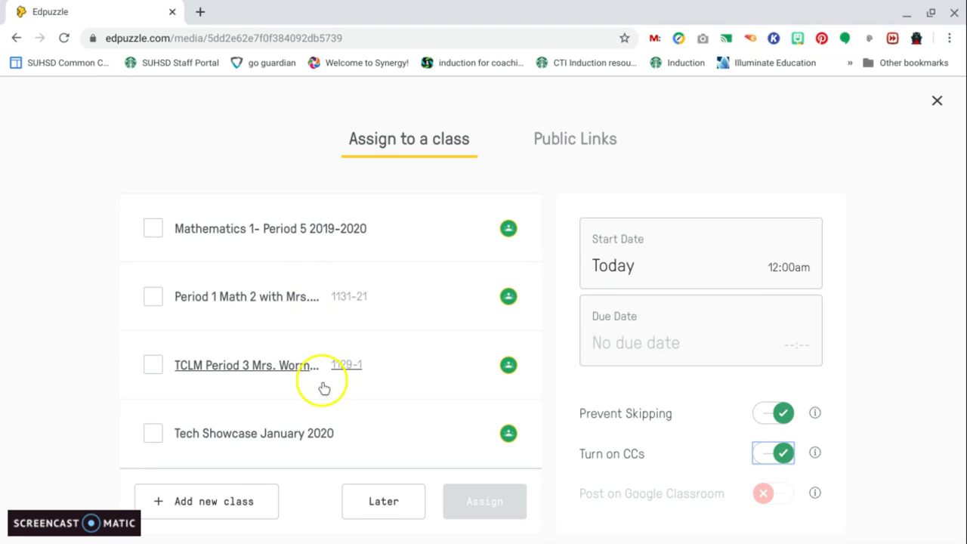
left_click(289, 434)
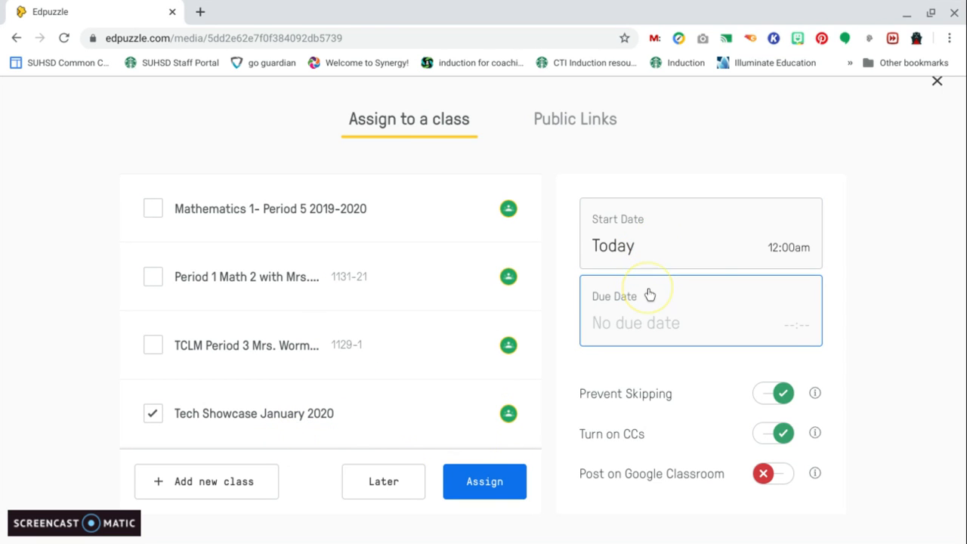
left_click(501, 479)
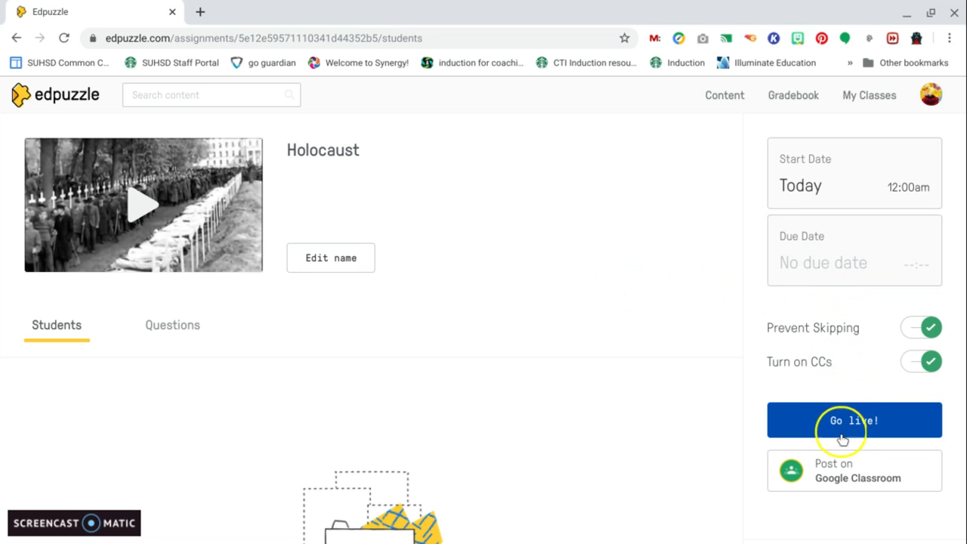
Post the assignment on Google Classroom and return to the content home page
left_click(851, 481)
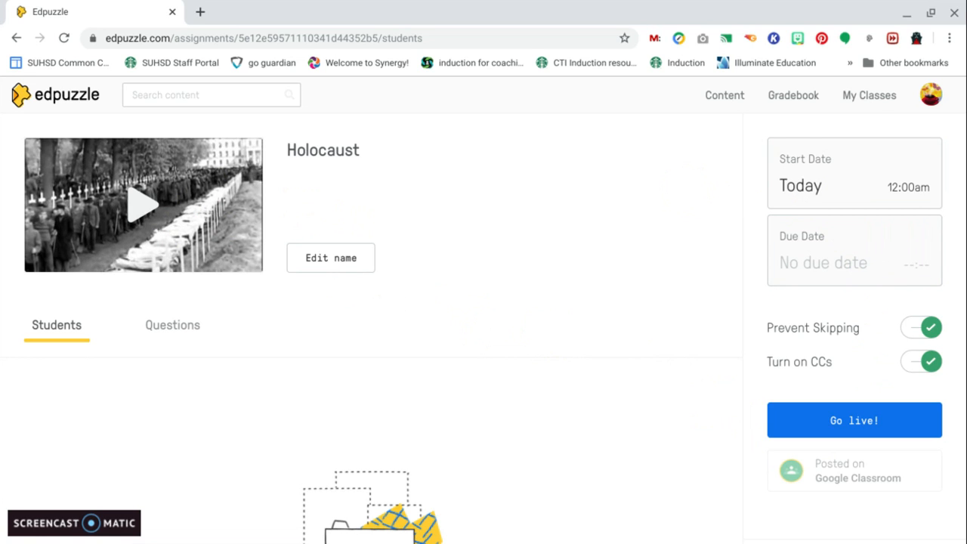
left_click(737, 96)
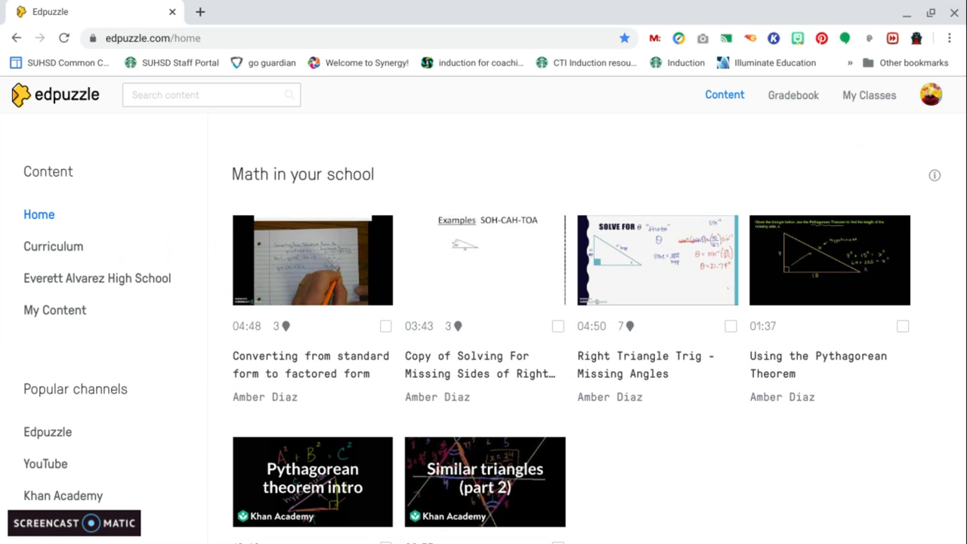
Open the Edpuzzle popular channel and browse its videos
scroll(106, 302, "down", 3)
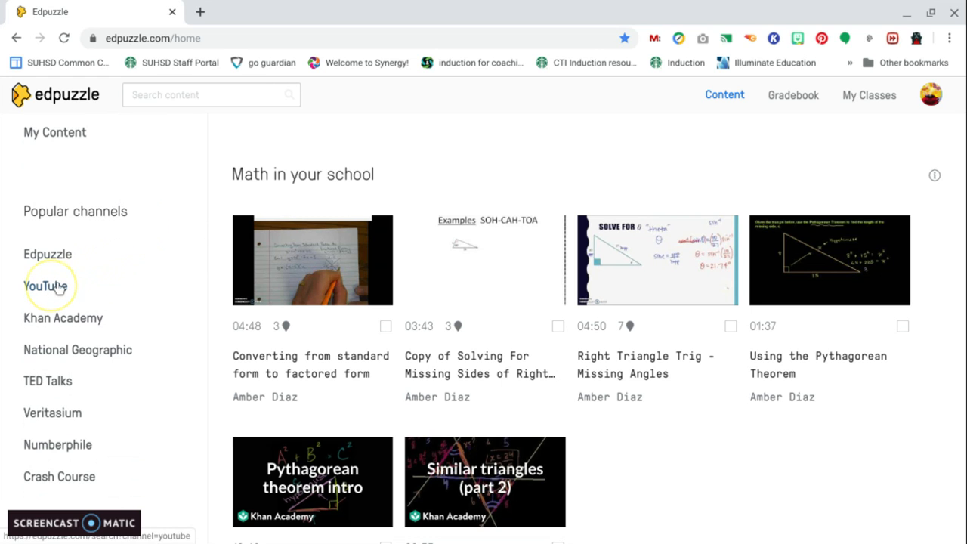
scroll(159, 203, "up", 1)
scroll(159, 202, "down", 1)
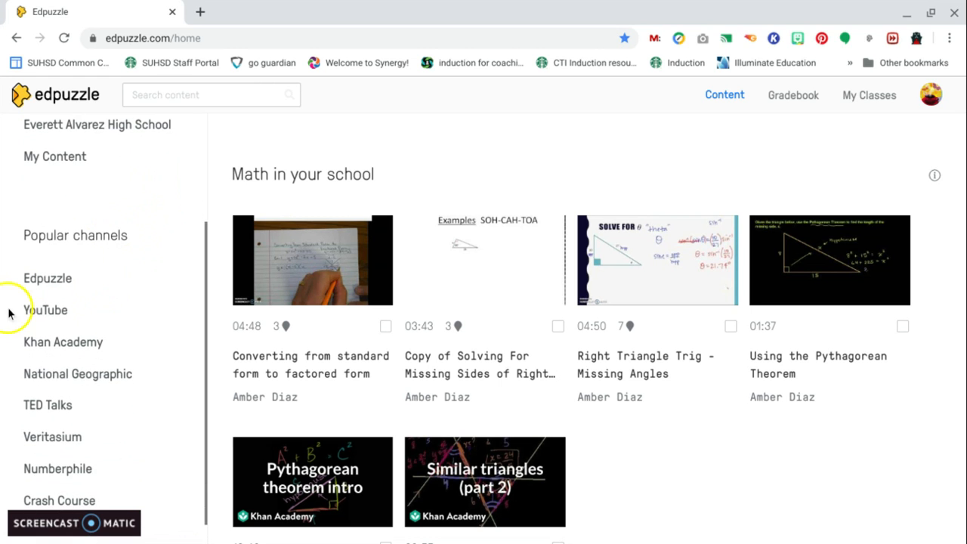
left_click(45, 281)
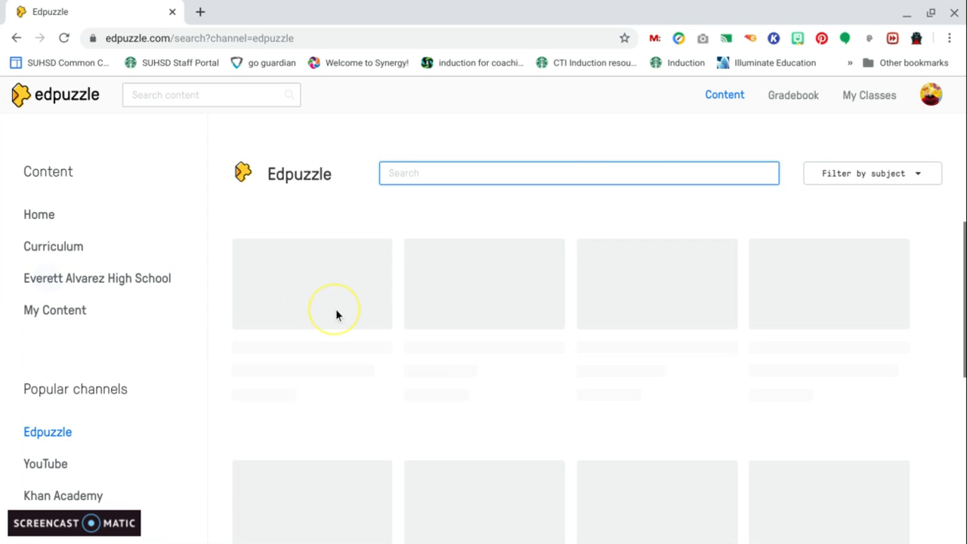
scroll(335, 309, "down", 3)
scroll(336, 315, "down", 2)
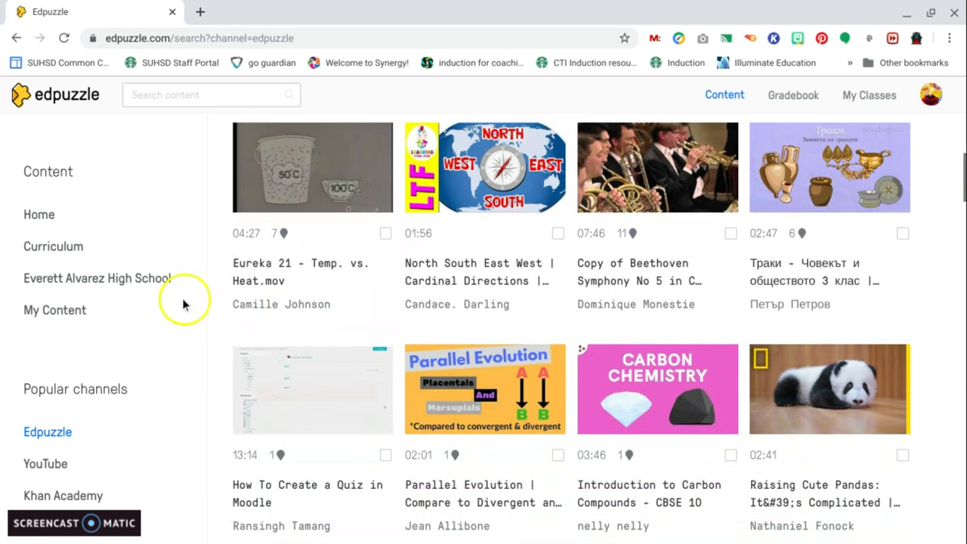
scroll(114, 305, "down", 4)
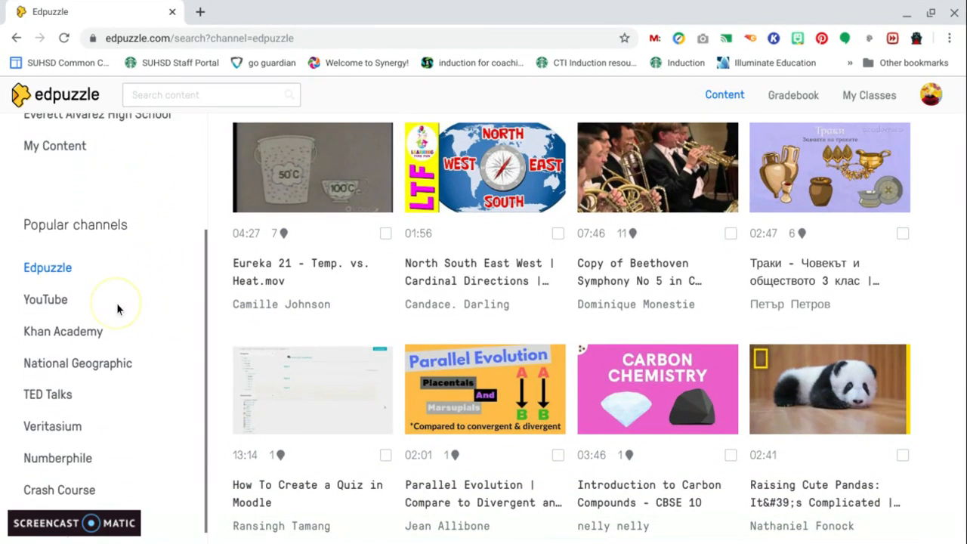
Open the YouTube popular channel and browse its videos
left_click(48, 299)
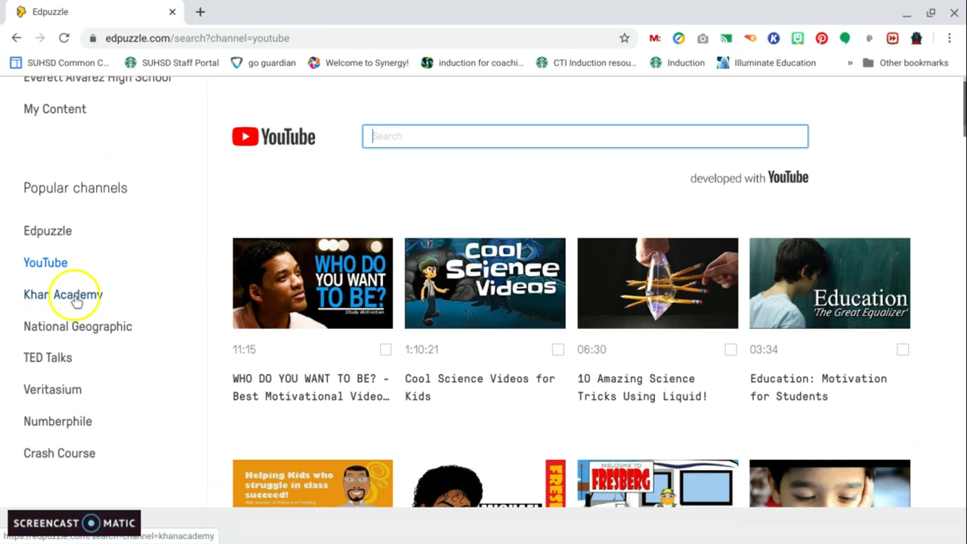
scroll(61, 379, "down", 1)
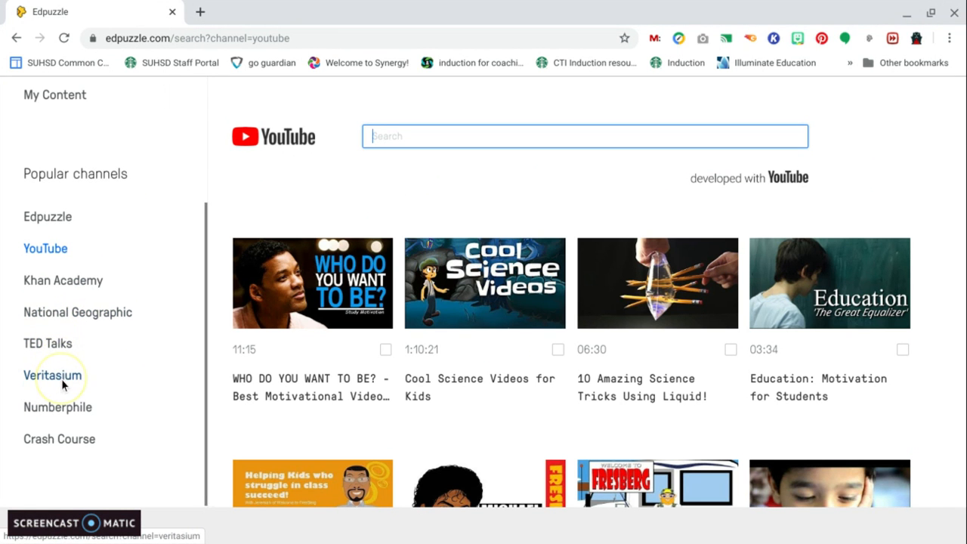
scroll(428, 285, "down", 3)
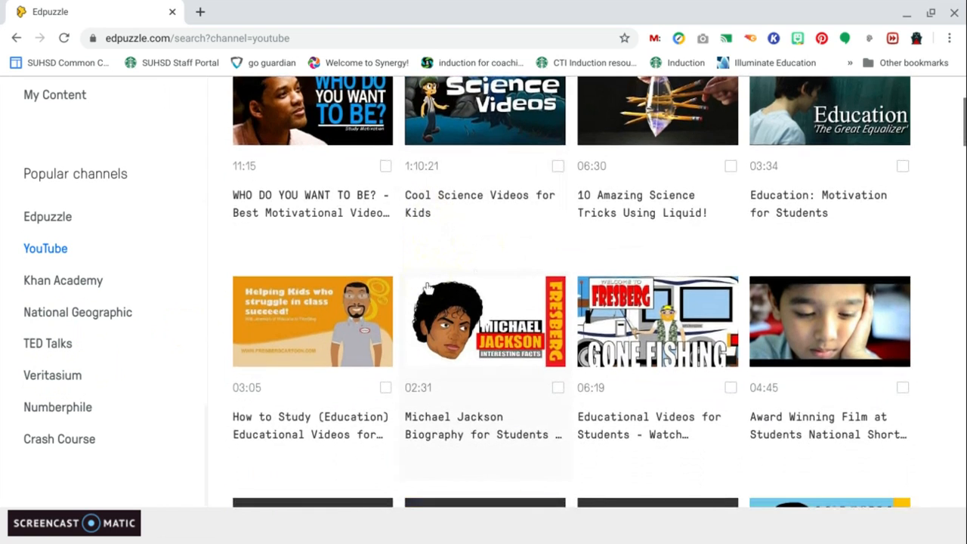
scroll(427, 285, "down", 3)
scroll(483, 278, "down", 1)
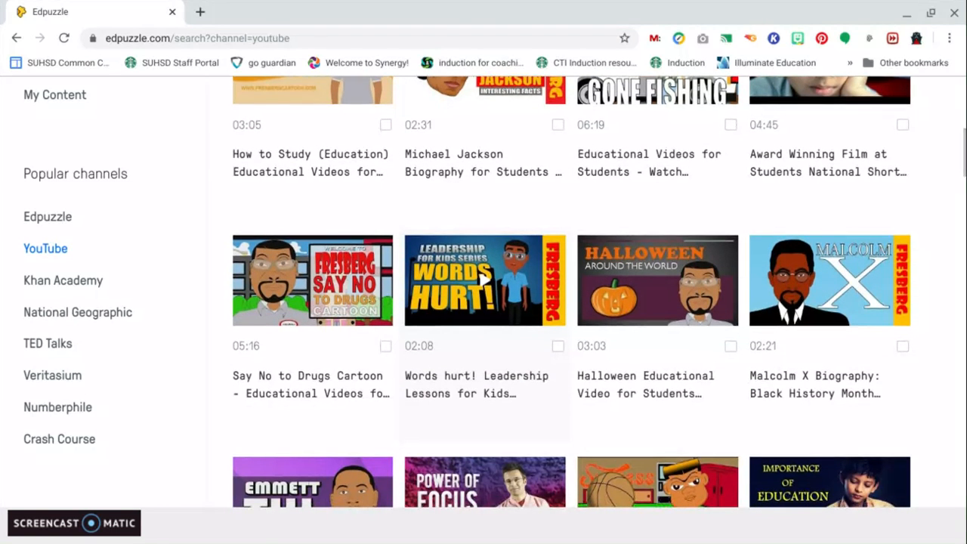
scroll(484, 278, "up", 6)
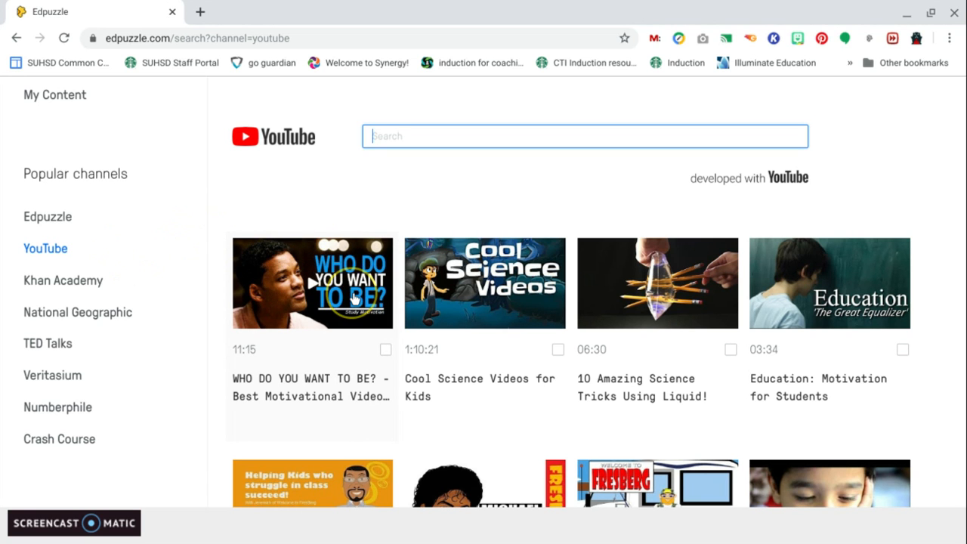
Open the 'WHO DO YOU WANT TO BE?' video and play then pause its opening seconds
left_click(354, 300)
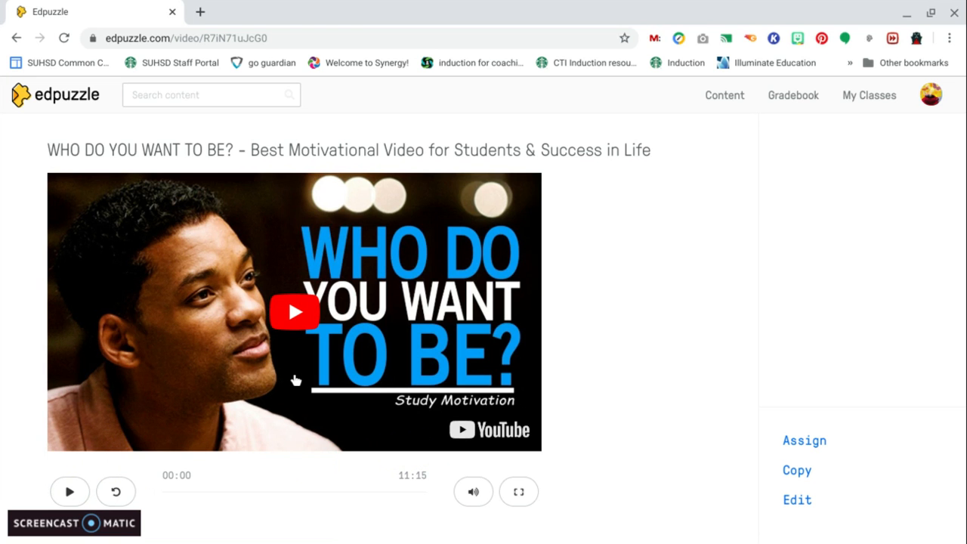
scroll(295, 380, "down", 1)
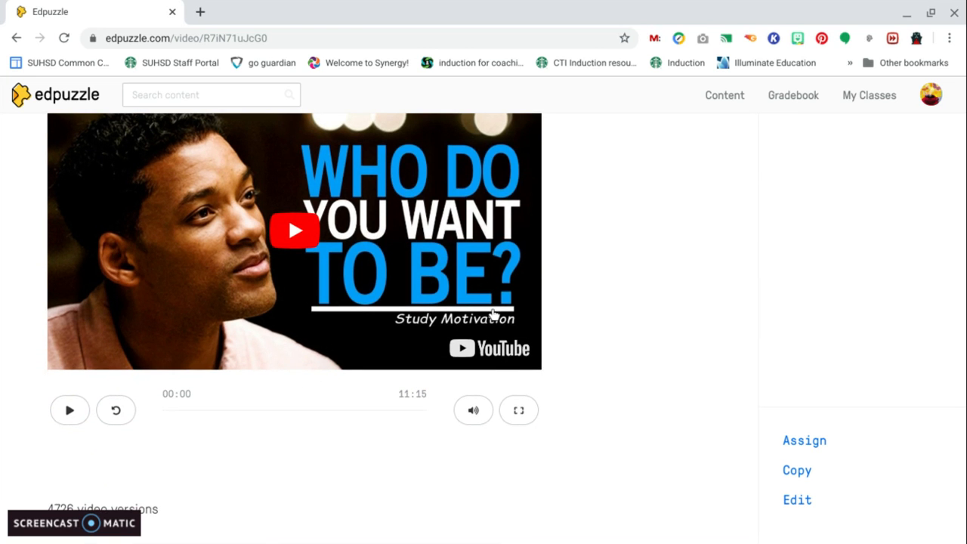
scroll(492, 314, "up", 1)
scroll(415, 328, "down", 1)
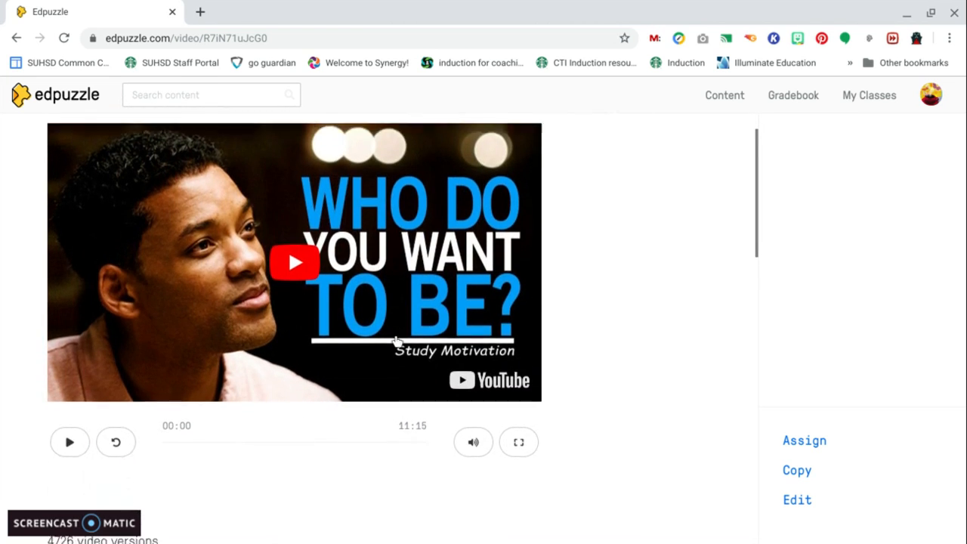
left_click(73, 416)
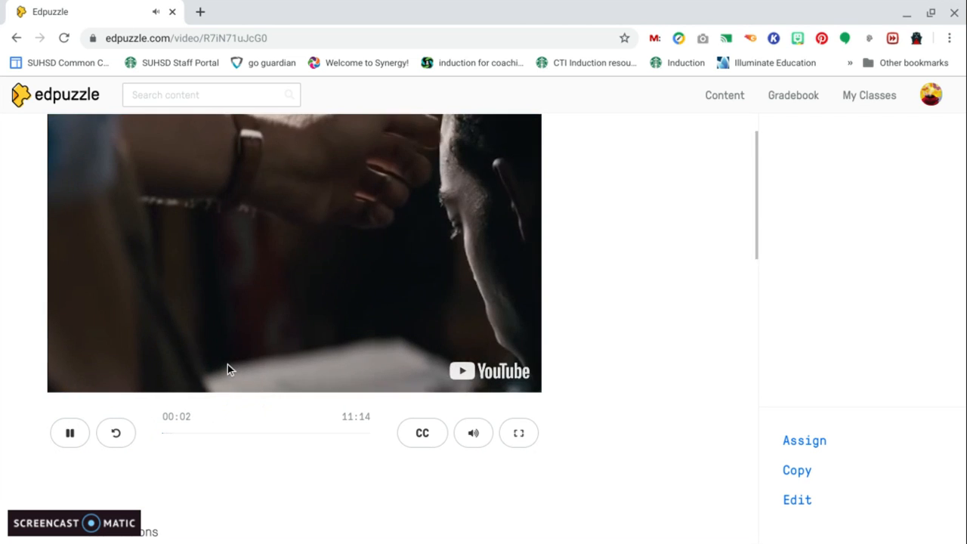
left_click(72, 433)
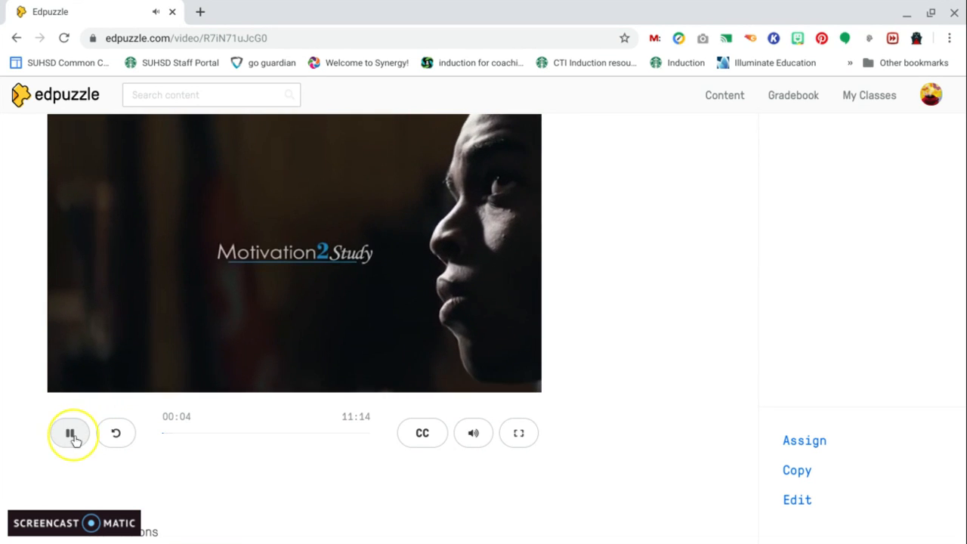
Pause the 'WHO DO YOU WANT TO BE?' video and open it in the editor
left_click(72, 432)
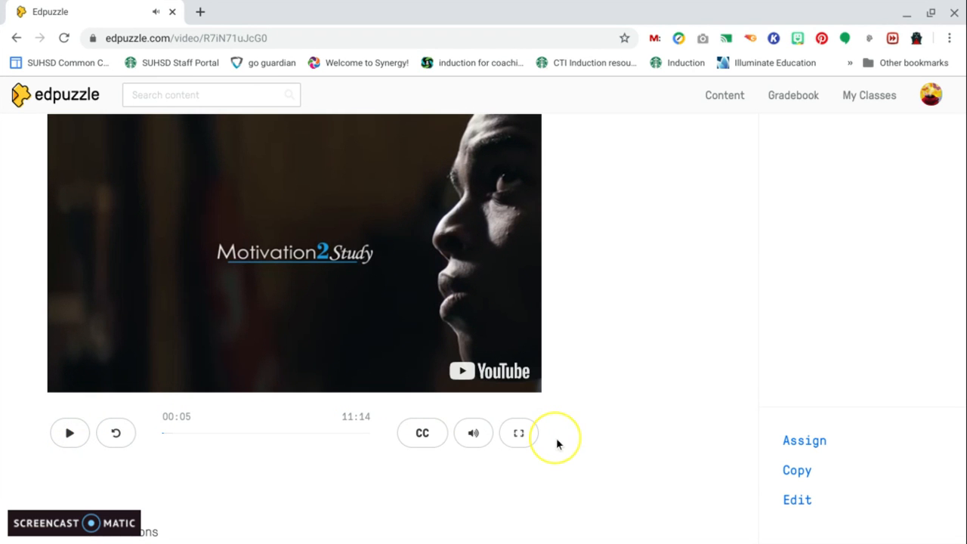
scroll(708, 381, "down", 2)
scroll(708, 387, "up", 3)
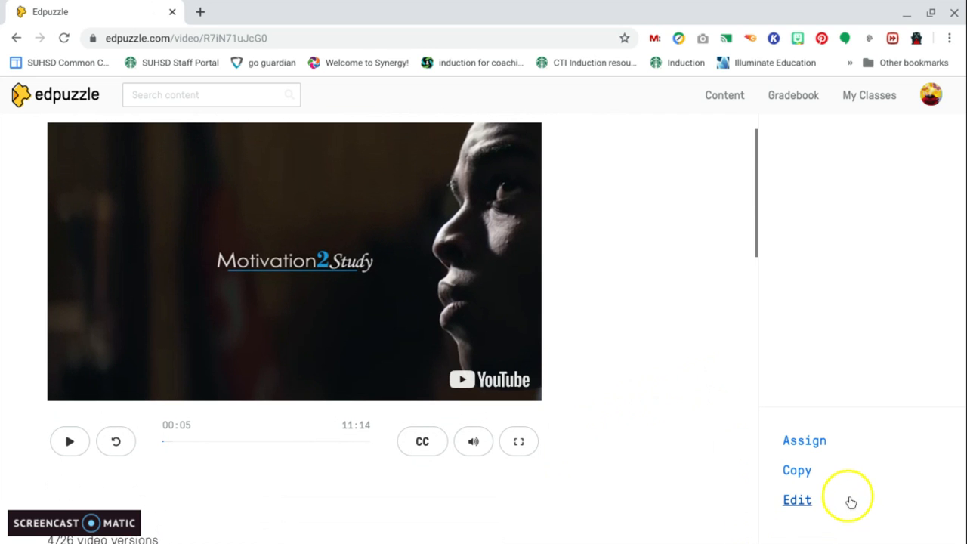
left_click(803, 505)
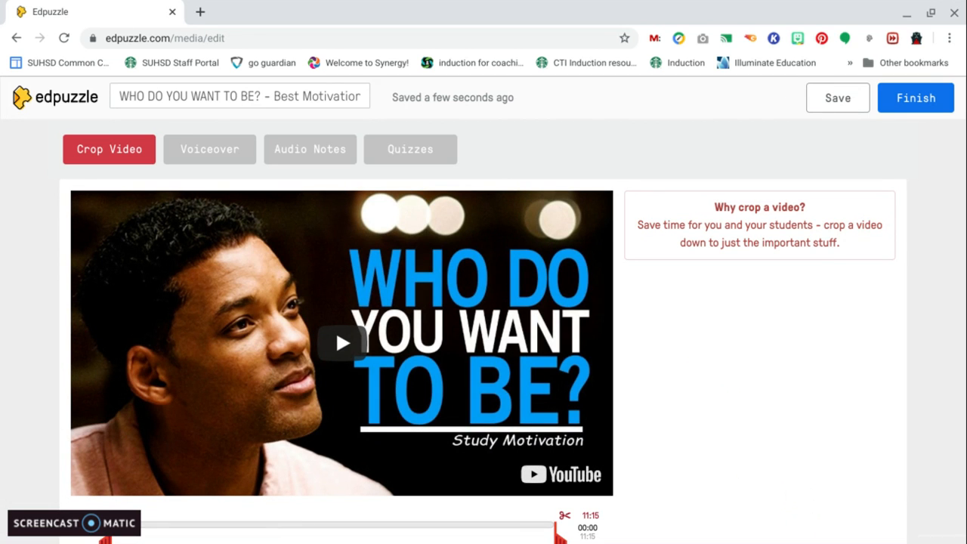
Crop the video to keep only the segment from 04:47 to 07:12, previewing the cropped part briefly
scroll(483, 317, "down", 3)
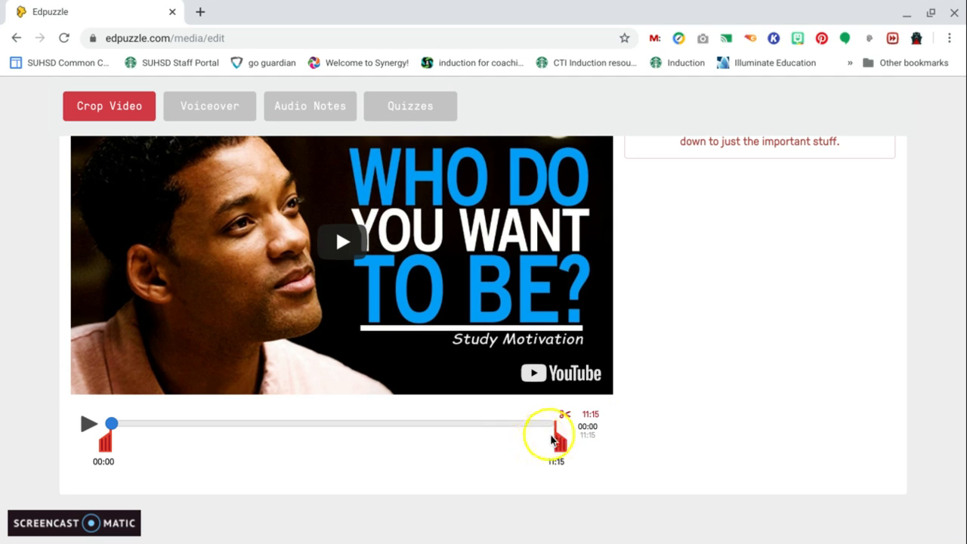
left_click_drag(554, 433, 396, 425)
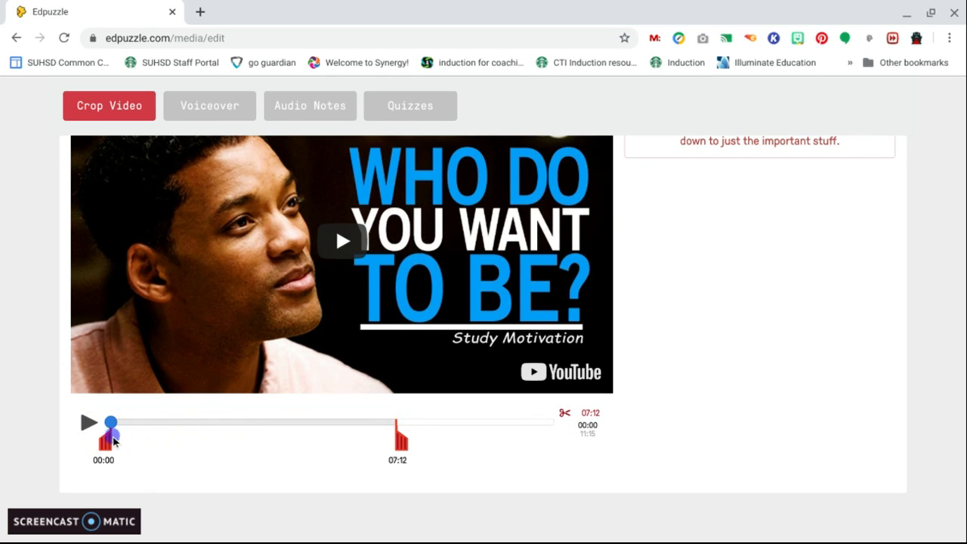
left_click_drag(113, 442, 296, 440)
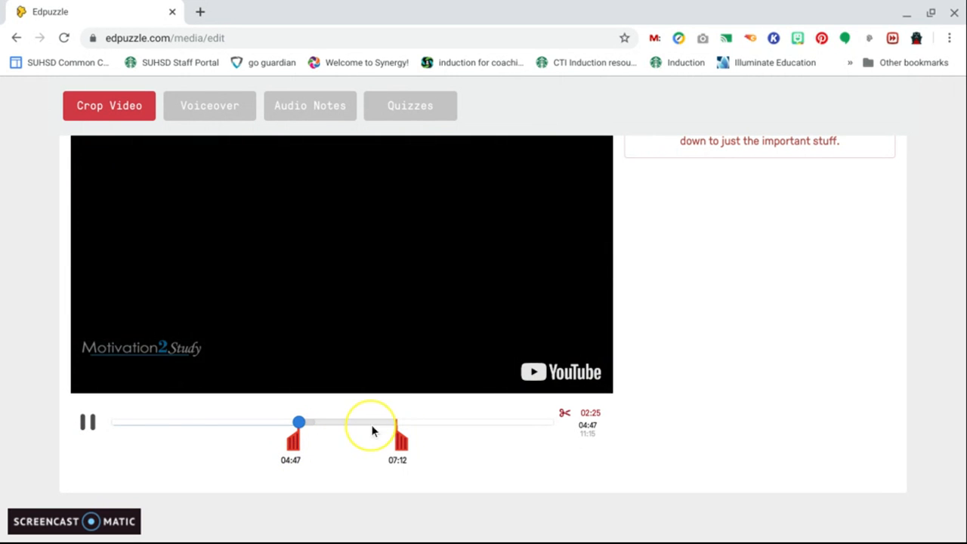
left_click(87, 423)
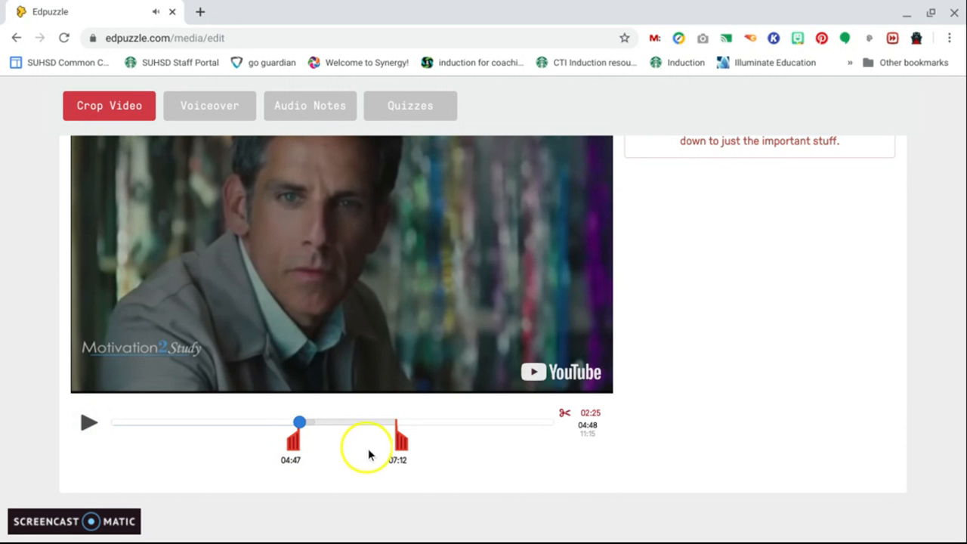
Open the Voiceover section to view its recording controls
scroll(412, 397, "up", 1)
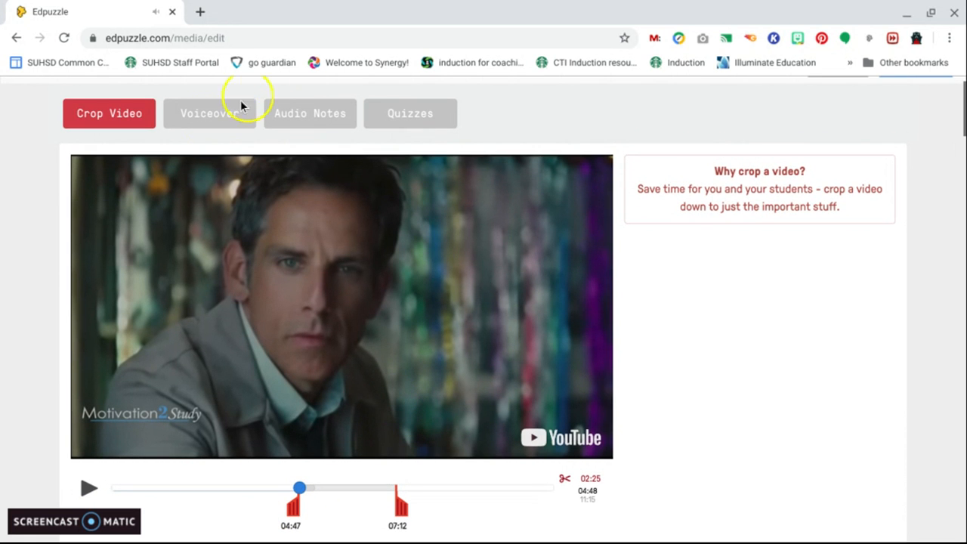
left_click(214, 113)
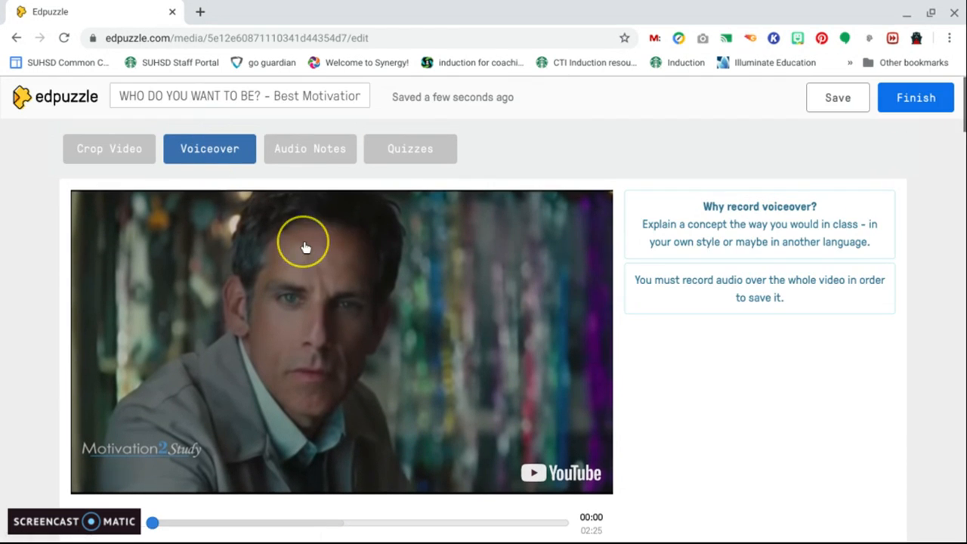
scroll(305, 247, "down", 1)
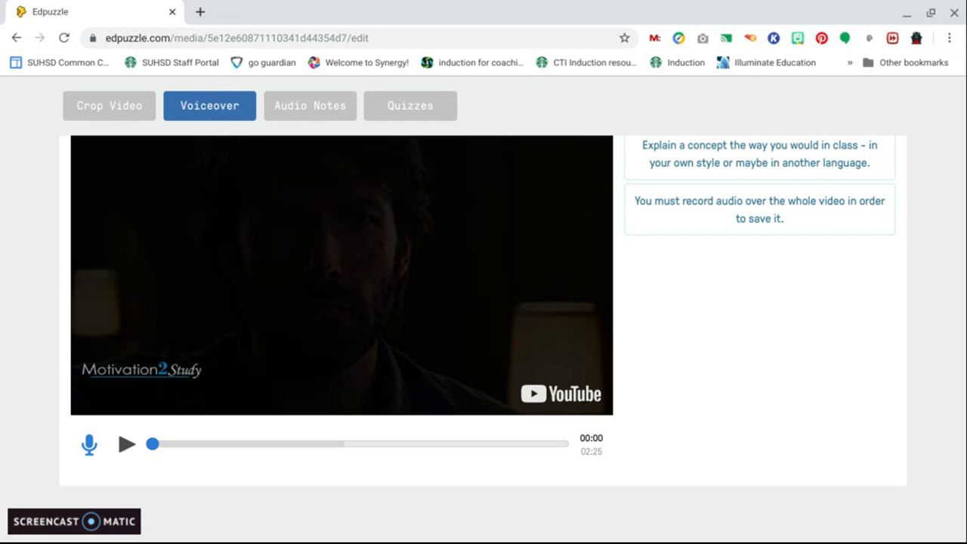
Switch to Audio Notes and record an audio note at the very start of the video
left_click(334, 112)
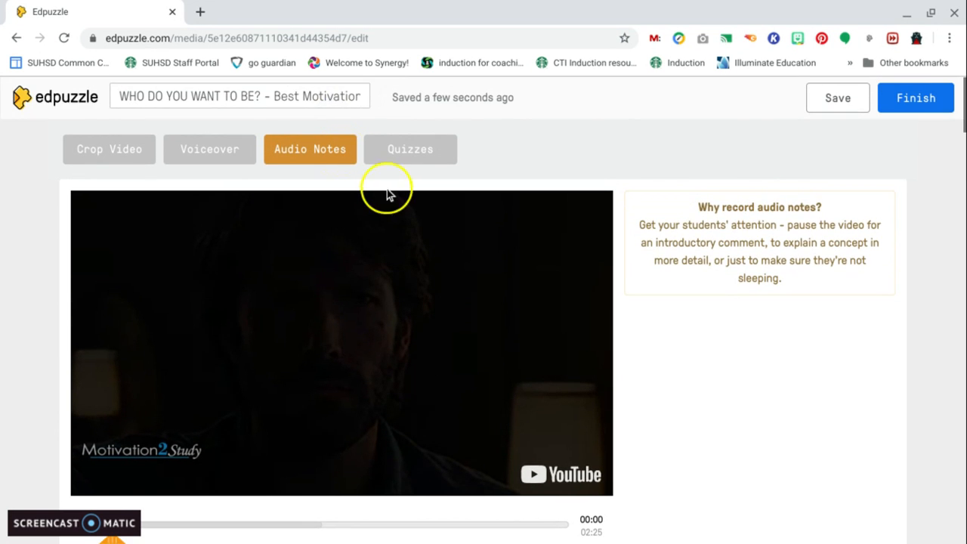
scroll(388, 195, "down", 1)
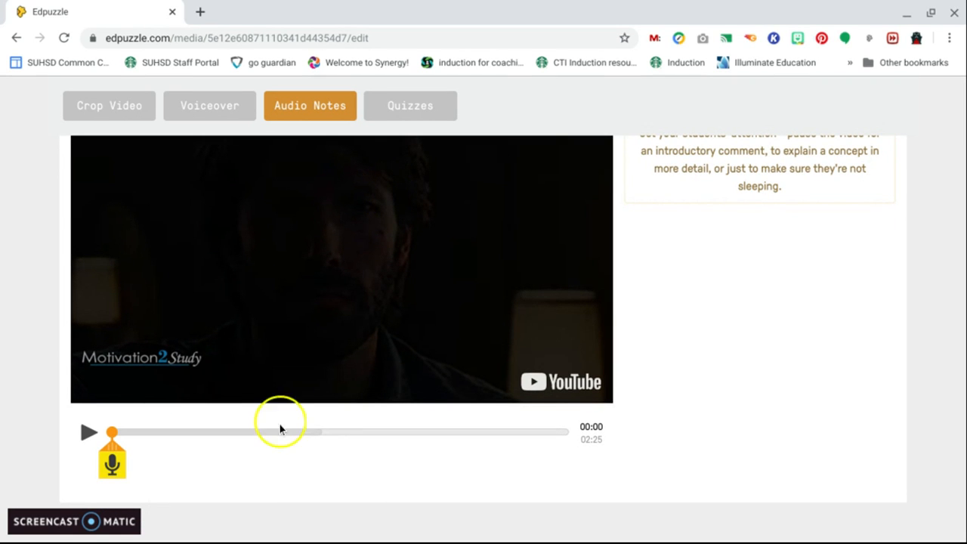
left_click(114, 465)
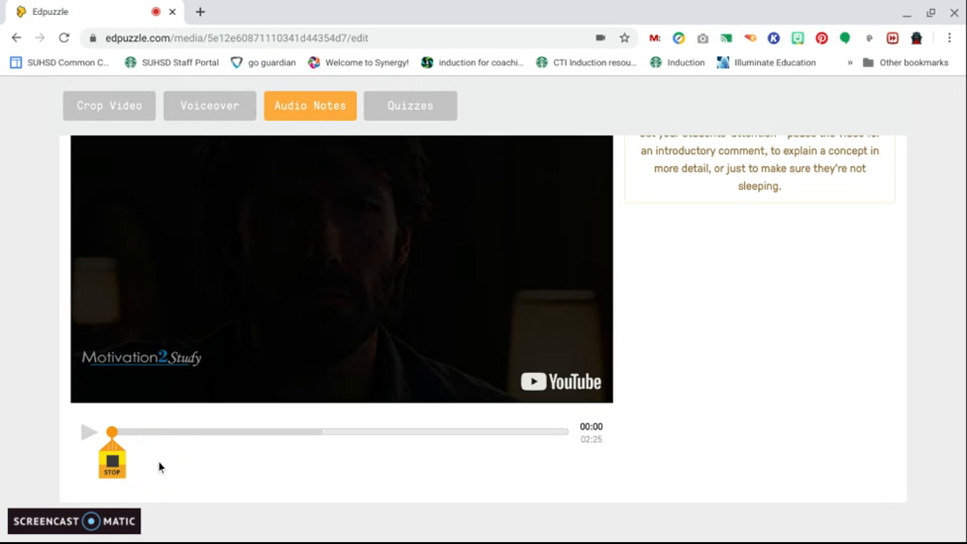
left_click(113, 462)
left_click(110, 415)
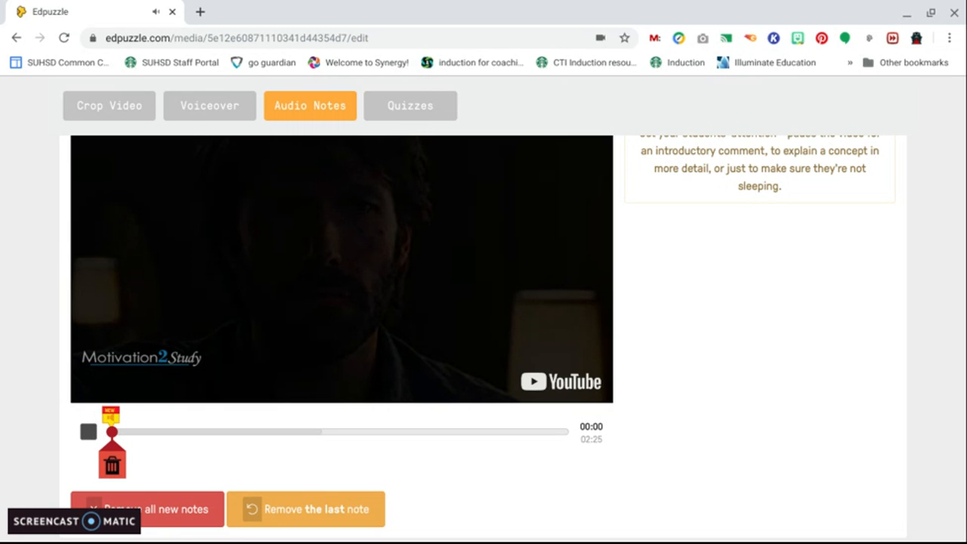
Move the playhead to 00:34 and record a second audio note there
scroll(158, 430, "down", 1)
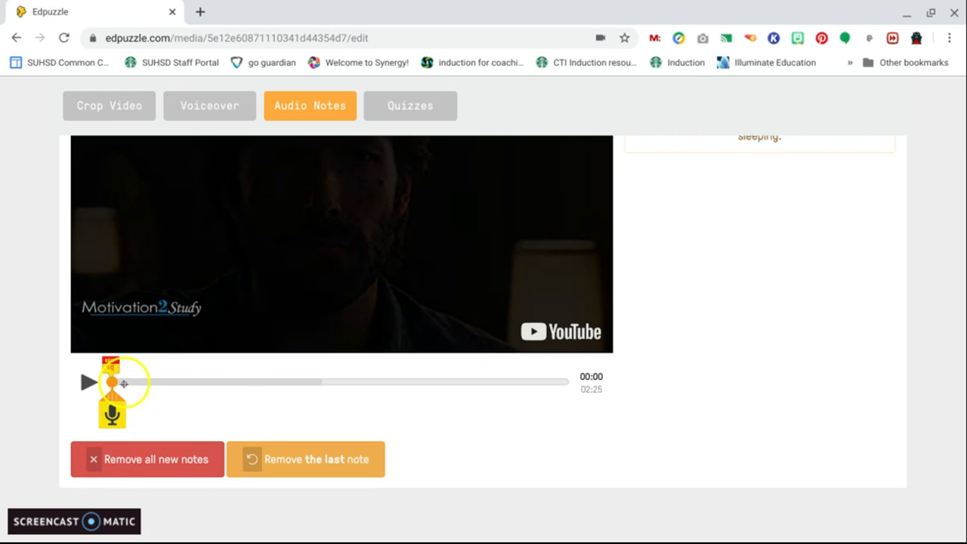
left_click_drag(123, 383, 221, 381)
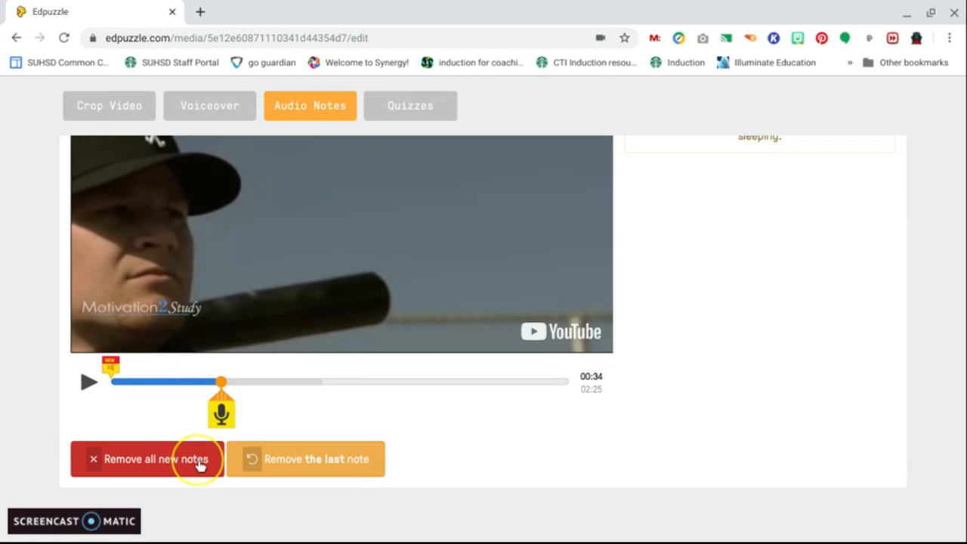
left_click(223, 404)
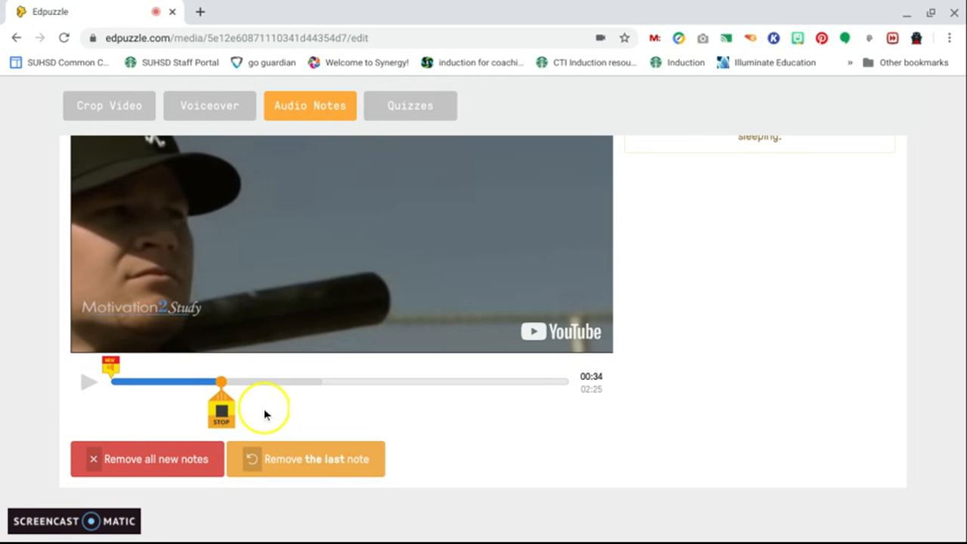
left_click(222, 411)
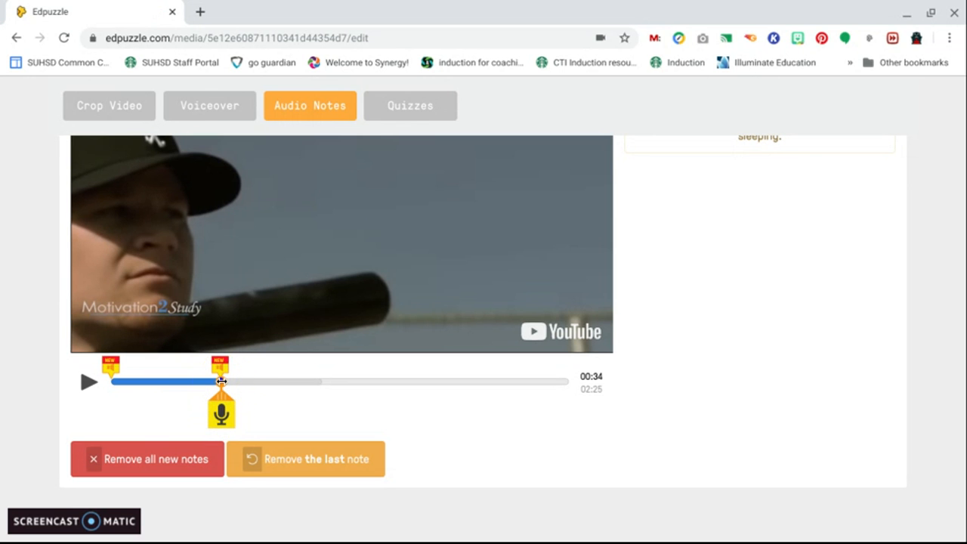
Switch to Quizzes and add a question marker at 00:16 of the video
left_click(425, 112)
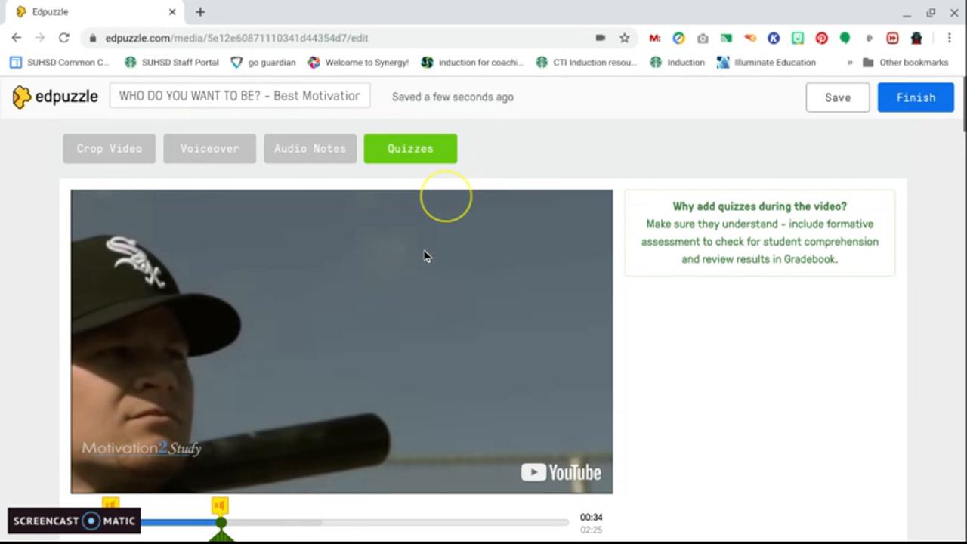
scroll(425, 257, "down", 1)
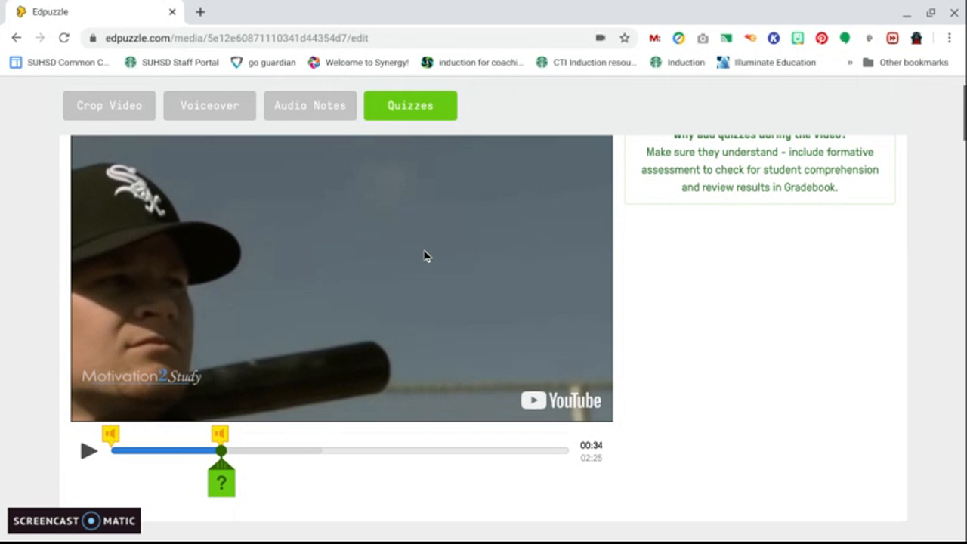
left_click(224, 451)
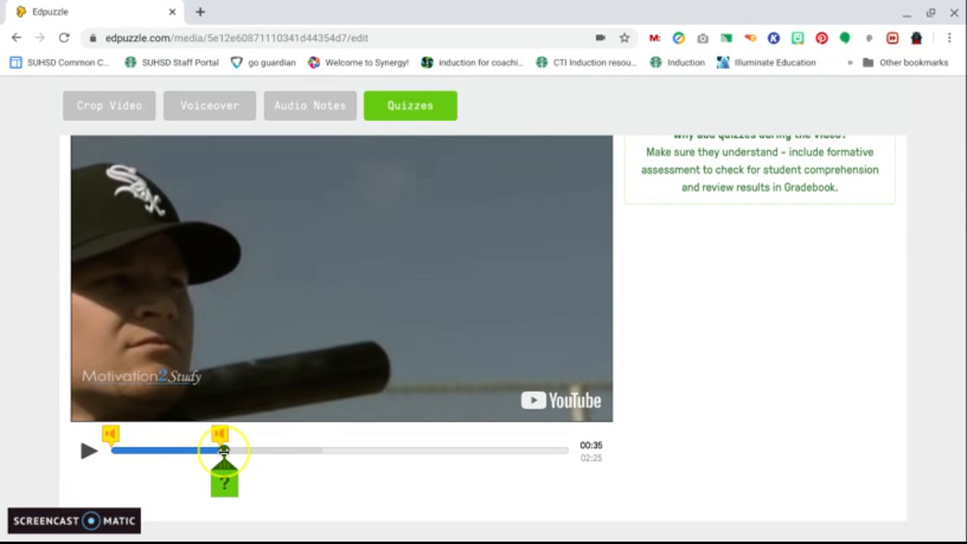
left_click_drag(224, 451, 161, 452)
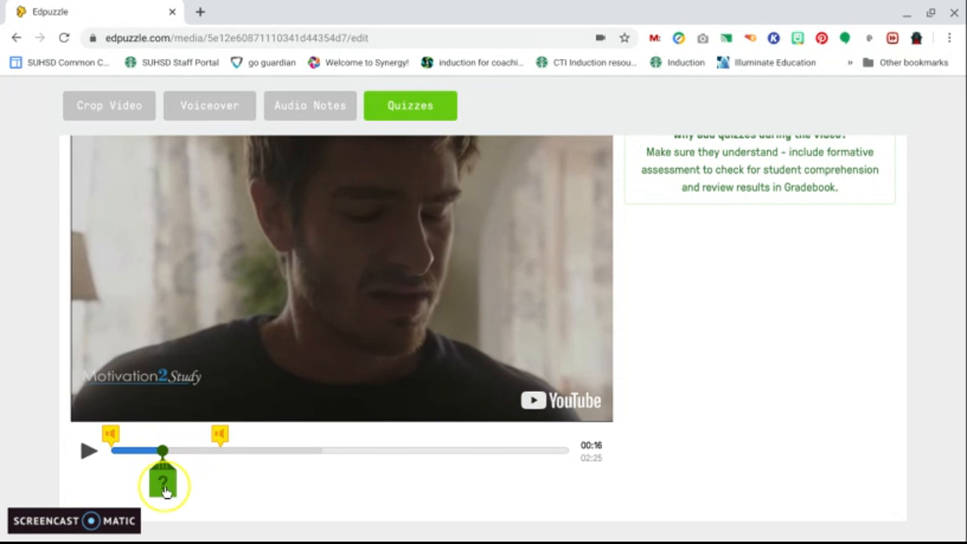
left_click(165, 487)
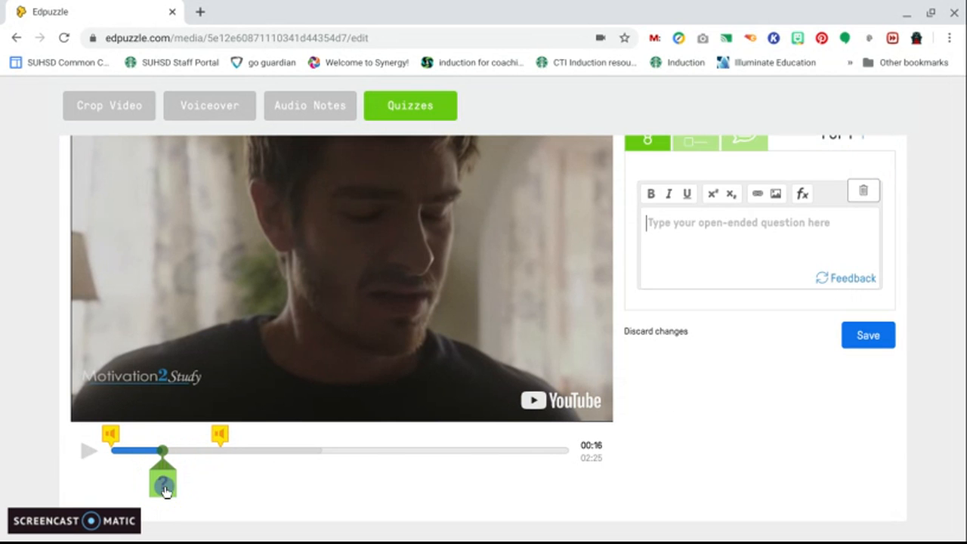
Change the question type to multiple choice
scroll(663, 397, "up", 2)
left_click(723, 310)
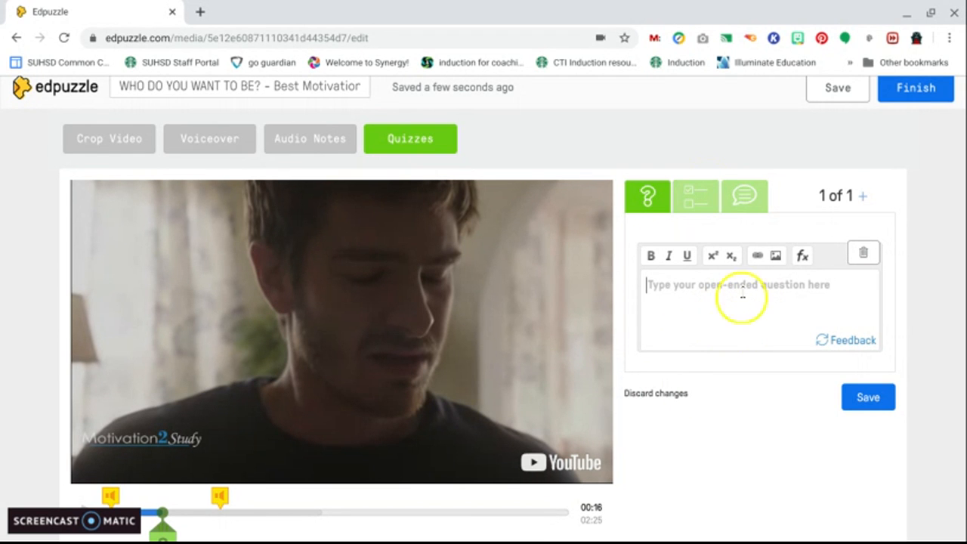
left_click(695, 196)
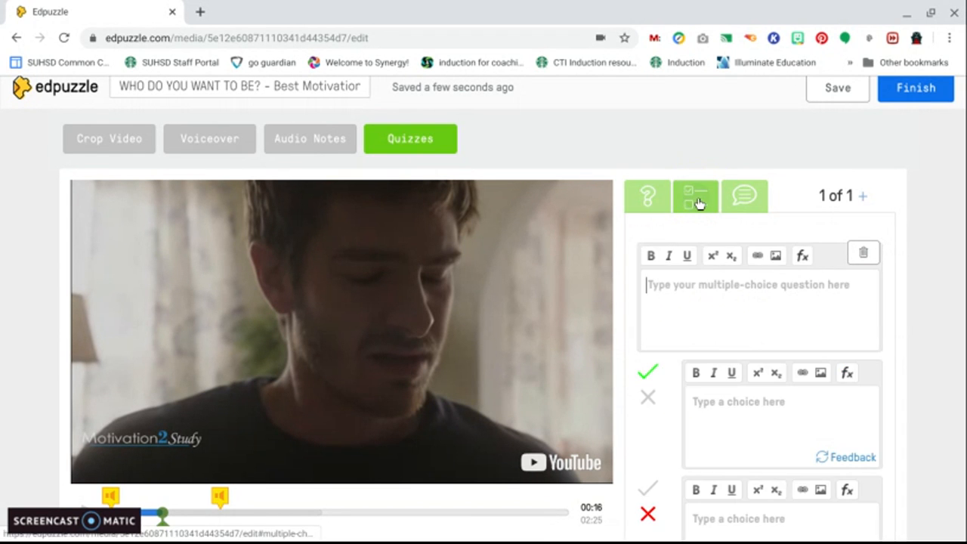
left_click(734, 302)
Toggle the second choice's correct mark on and off and add another answer choice
scroll(735, 301, "down", 2)
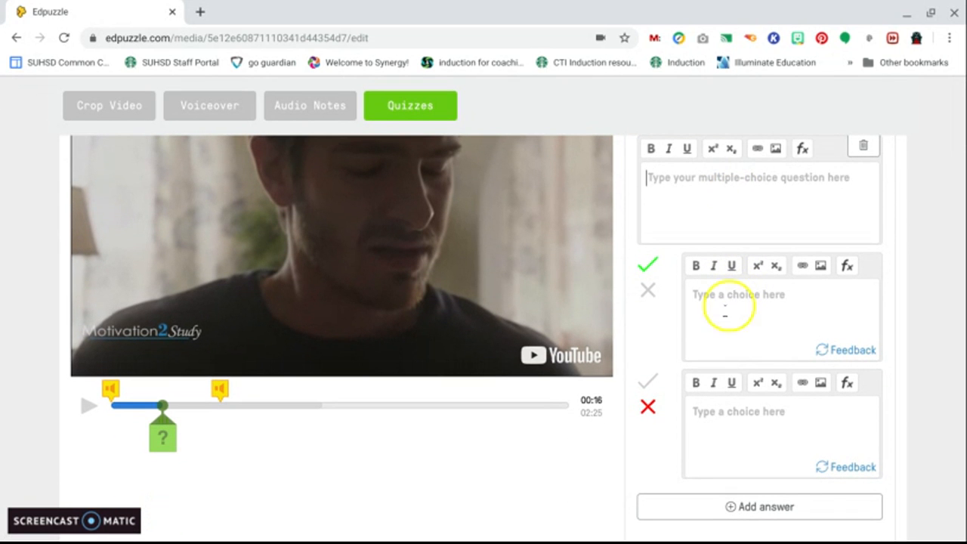
left_click(648, 384)
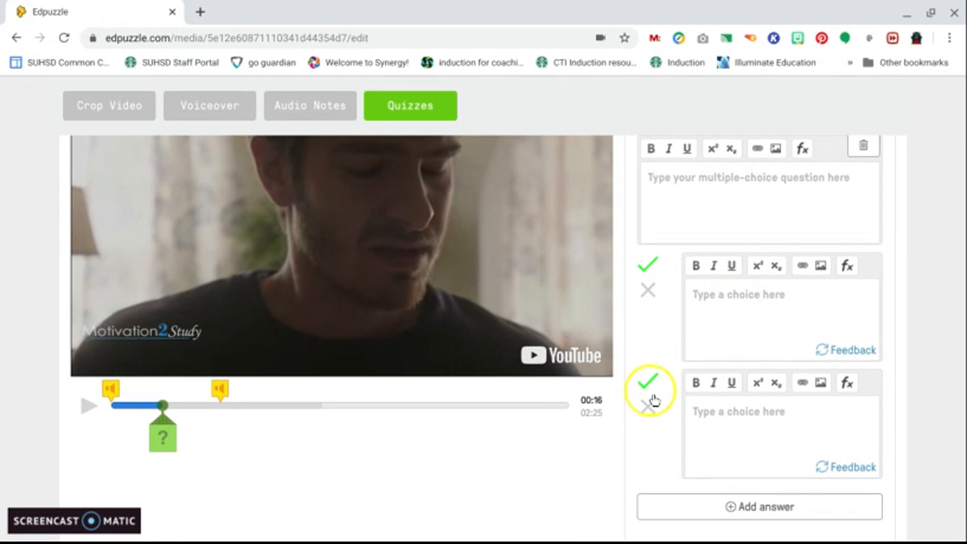
left_click(653, 407)
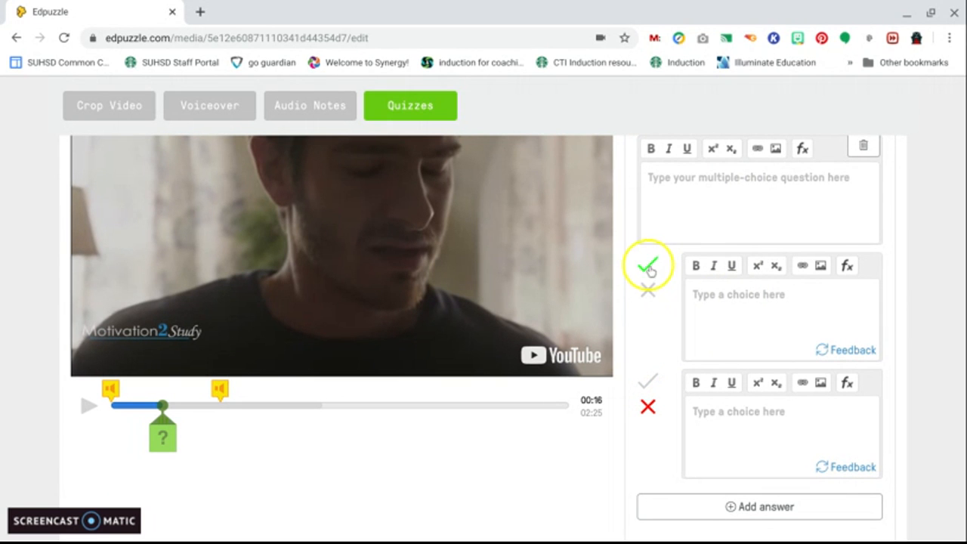
left_click(742, 504)
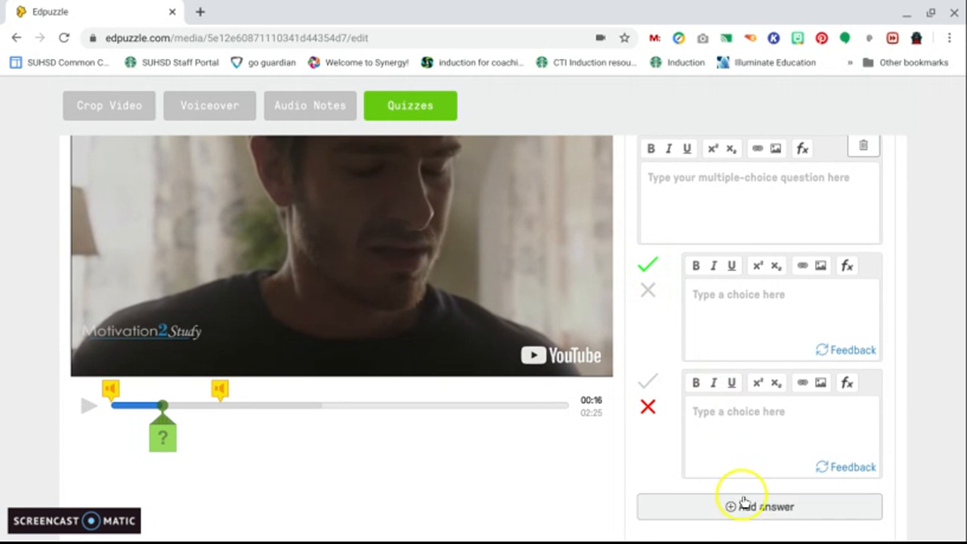
scroll(744, 510, "down", 2)
left_click(741, 492)
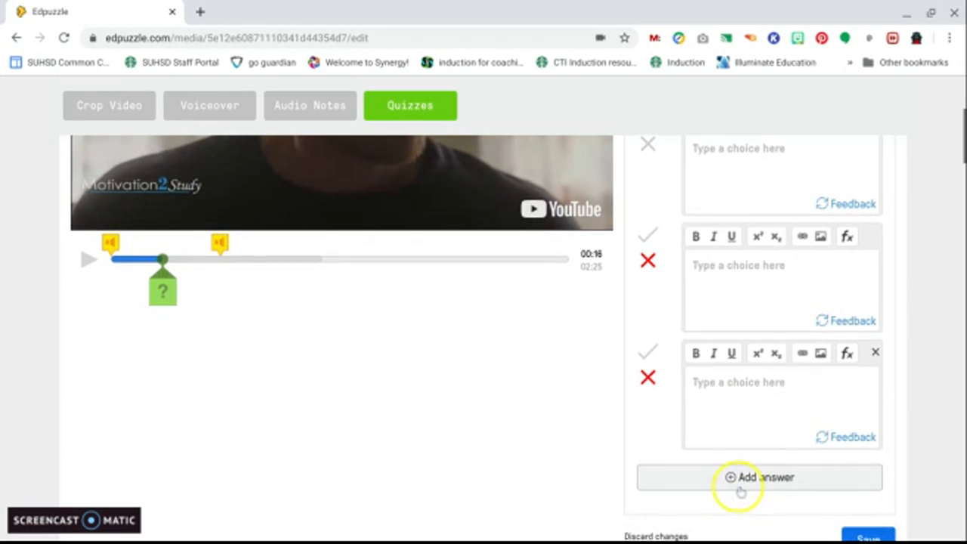
Change the question to a comment and enter the text "Hi everyone, happy Monday!"
scroll(740, 491, "up", 3)
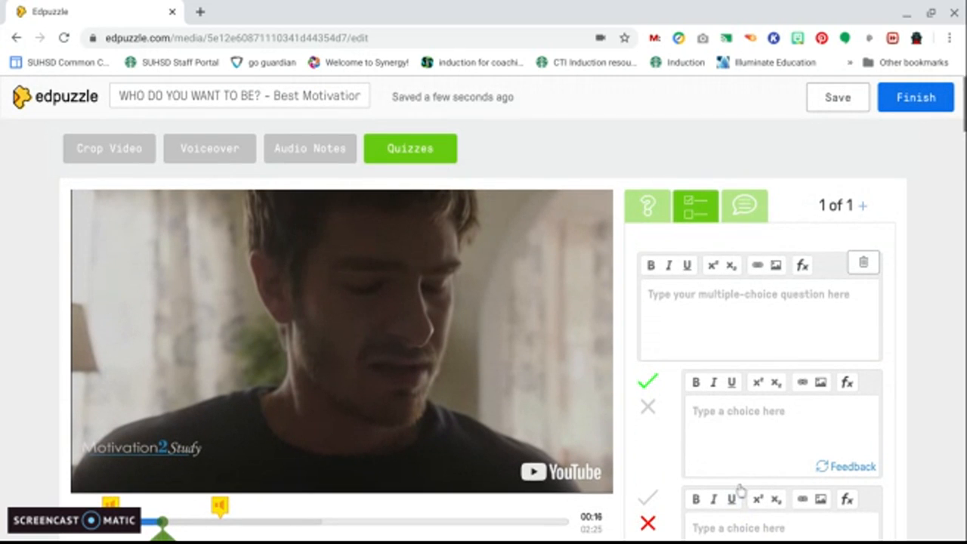
left_click(807, 298)
left_click(746, 204)
left_click(738, 295)
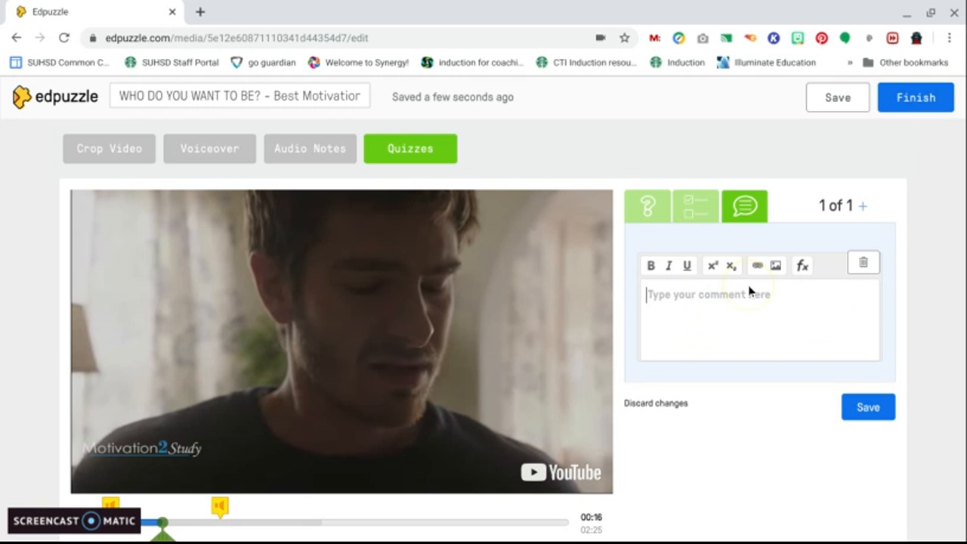
left_click(865, 208)
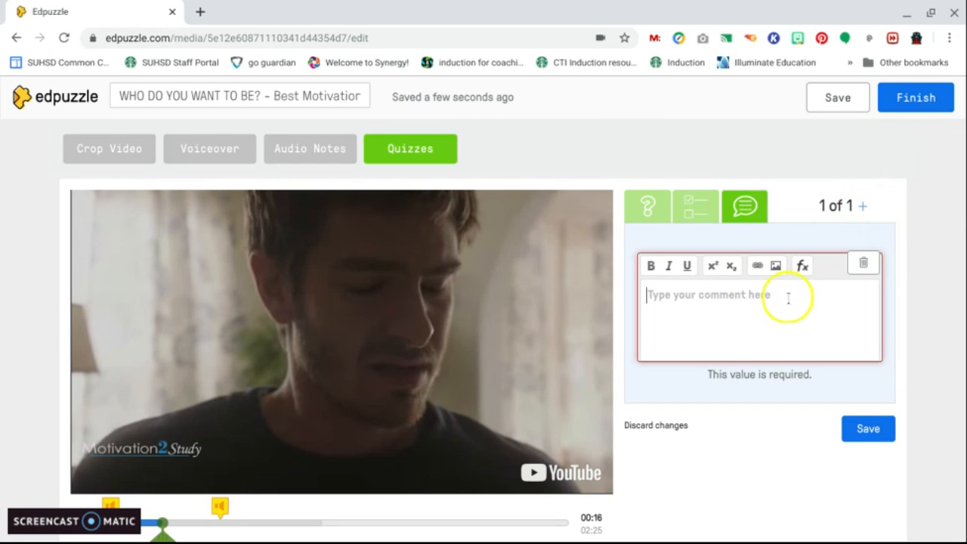
type("Hi e")
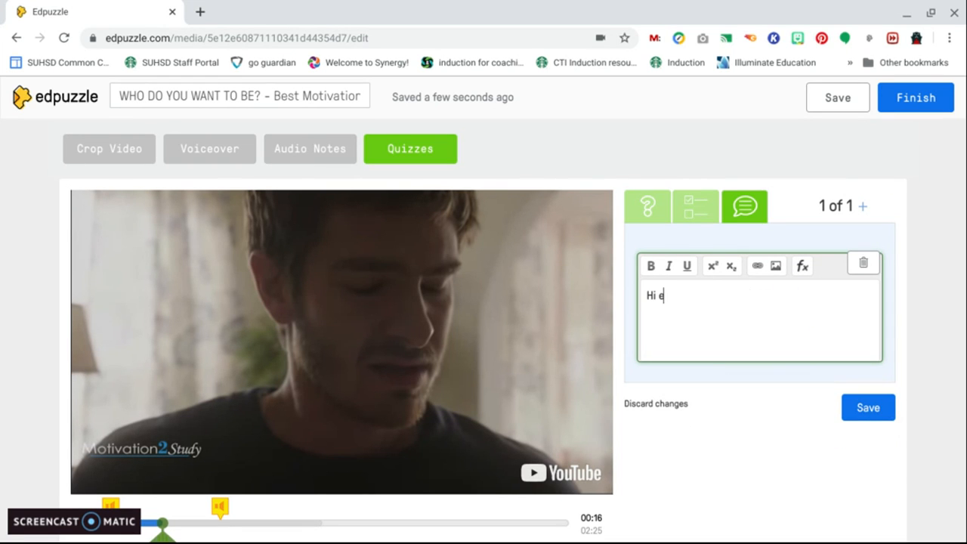
type("veryone, happy Monday!")
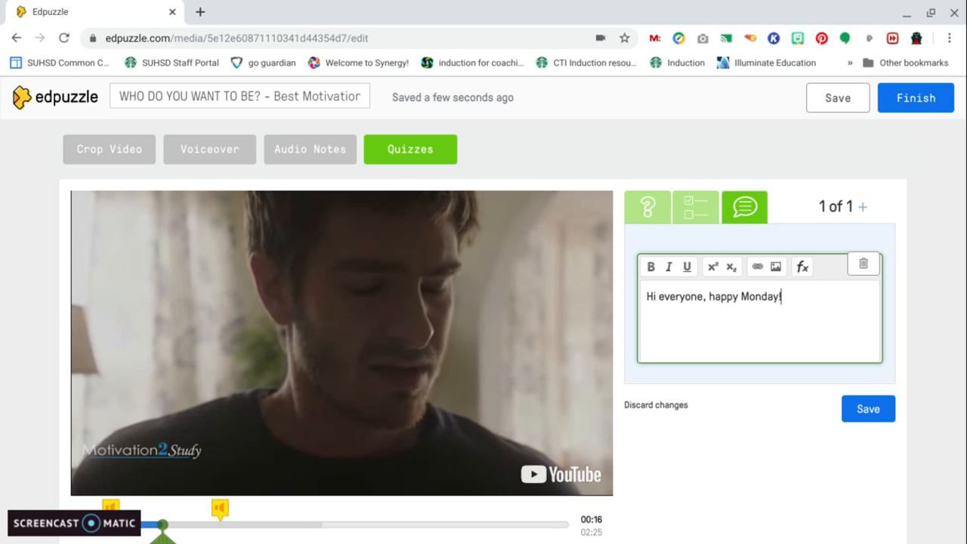
Save the comment and continue the video past it
left_click(873, 414)
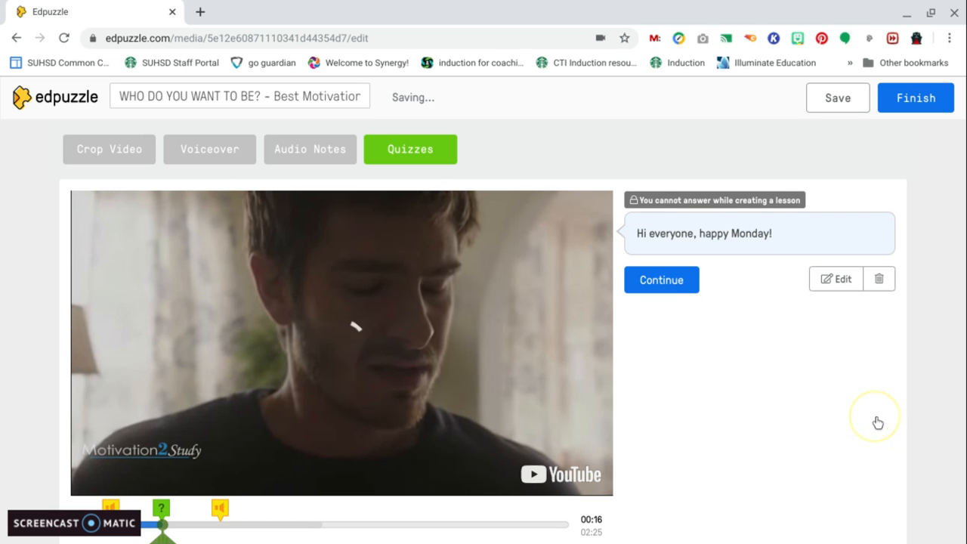
left_click(681, 286)
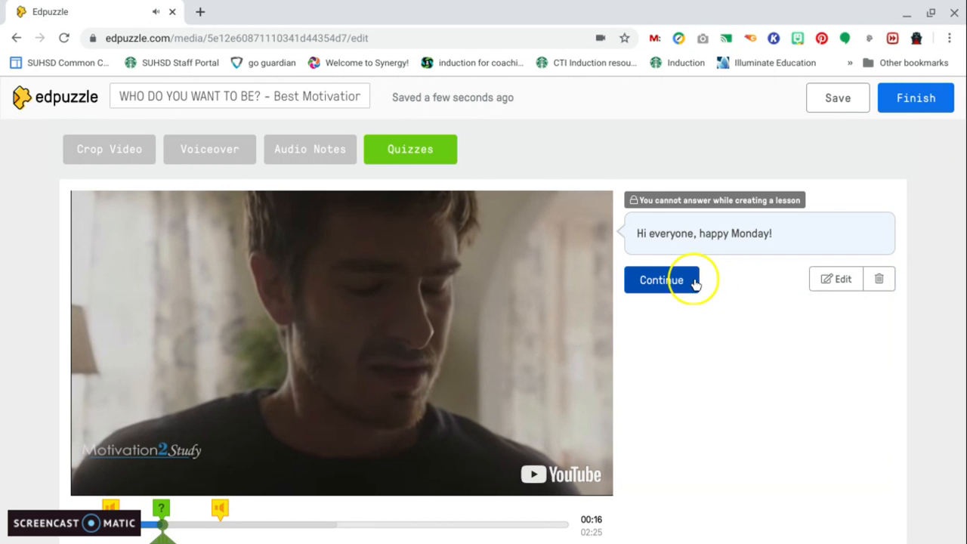
left_click(694, 282)
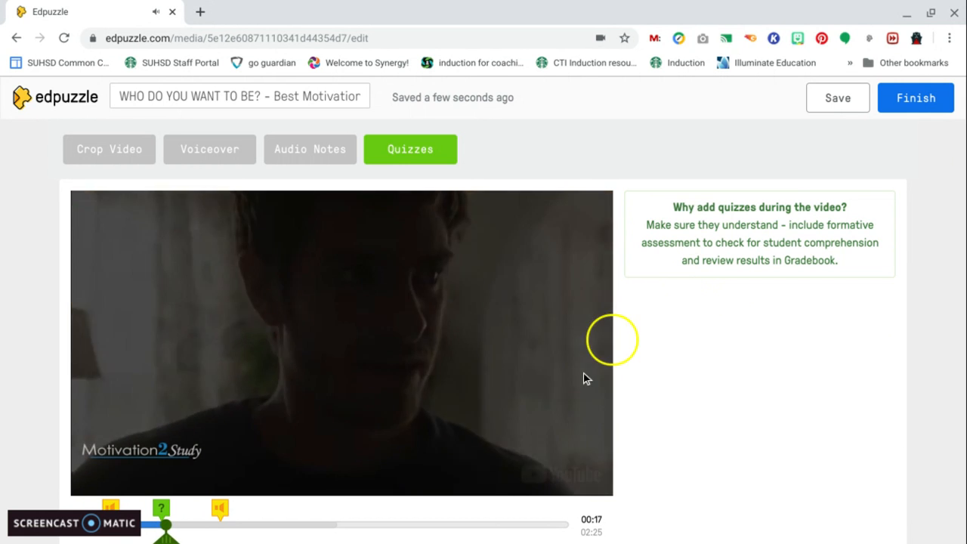
Preview the comment by playing the video and reopening its marker at 00:16
scroll(188, 492, "down", 1)
left_click(86, 444)
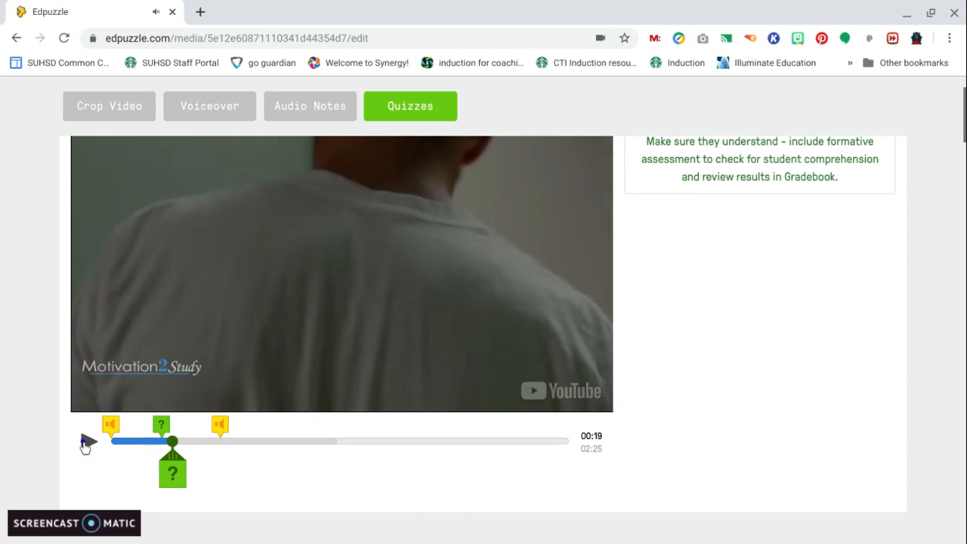
left_click(161, 424)
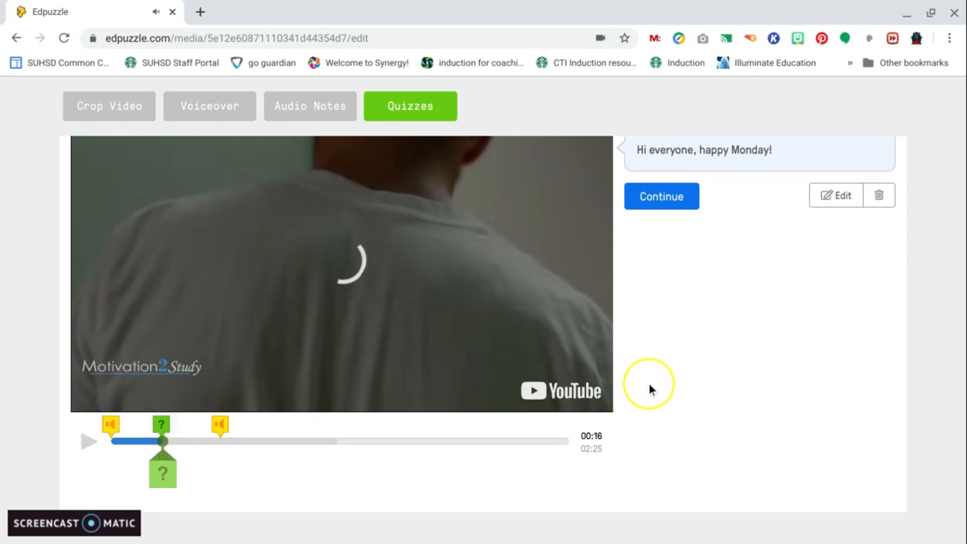
scroll(649, 383, "up", 1)
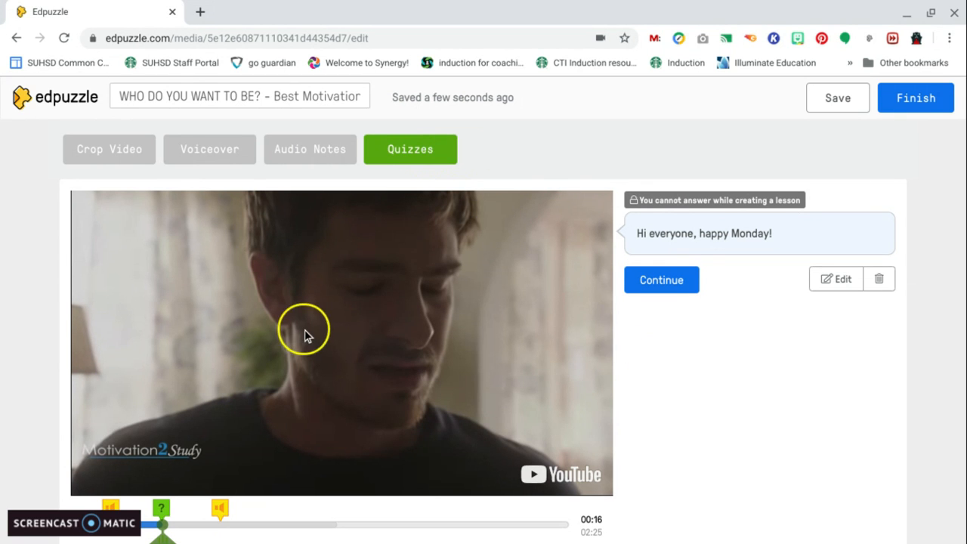
scroll(303, 328, "down", 2)
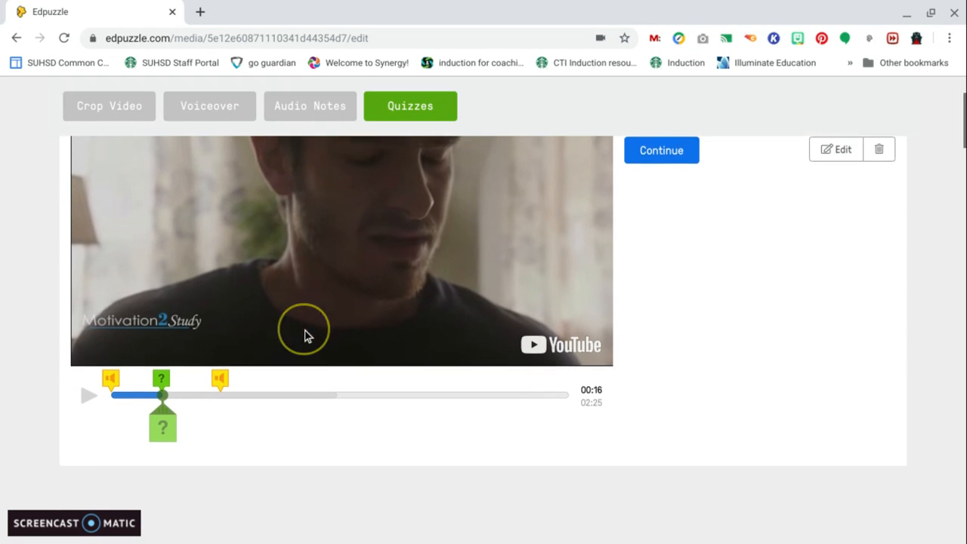
left_click(162, 390)
Add an open-ended question at 00:24 asking "What do you think so far?"
left_click(187, 392)
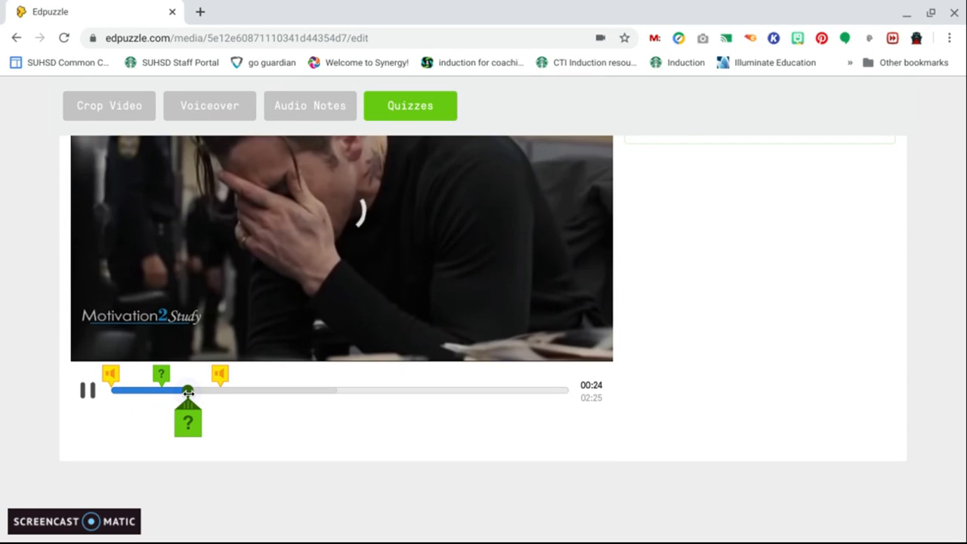
left_click(190, 417)
scroll(731, 405, "up", 2)
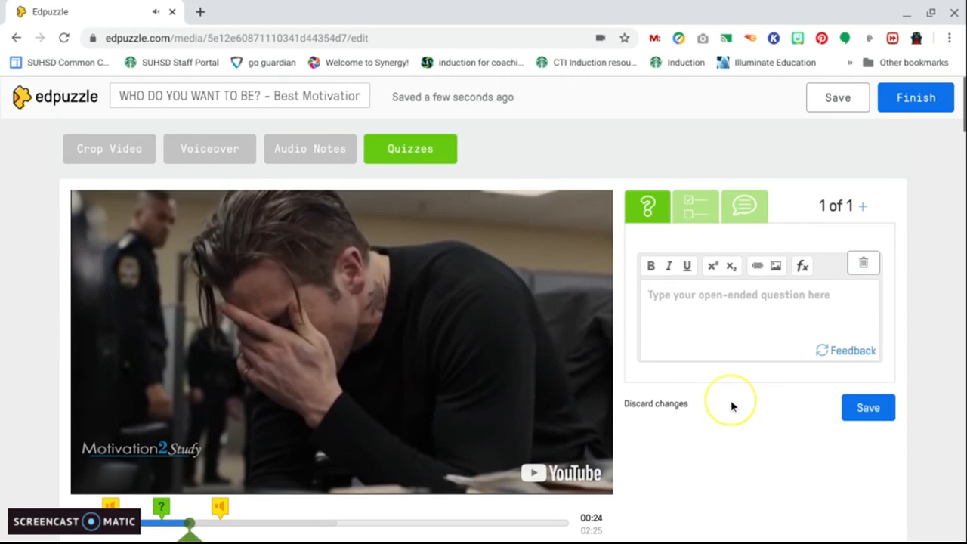
left_click(701, 204)
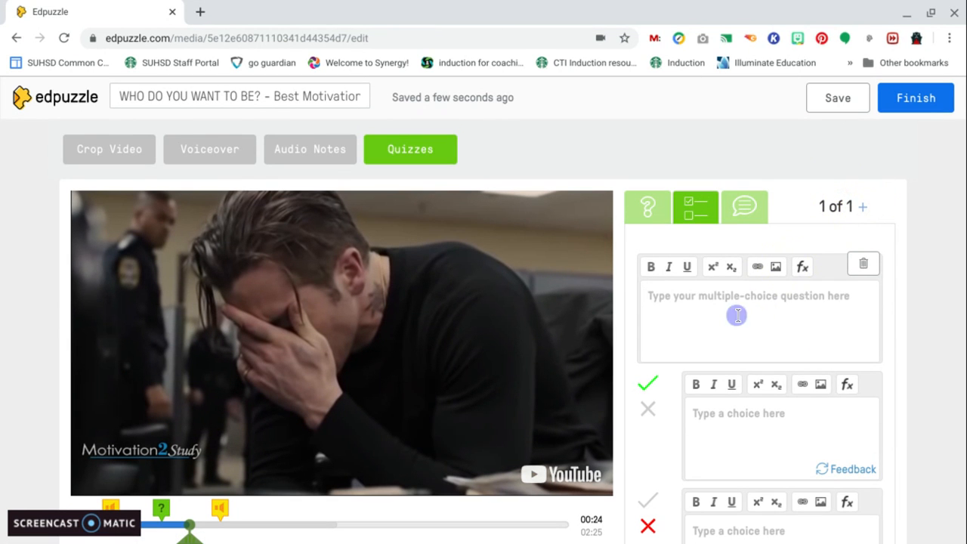
left_click(647, 206)
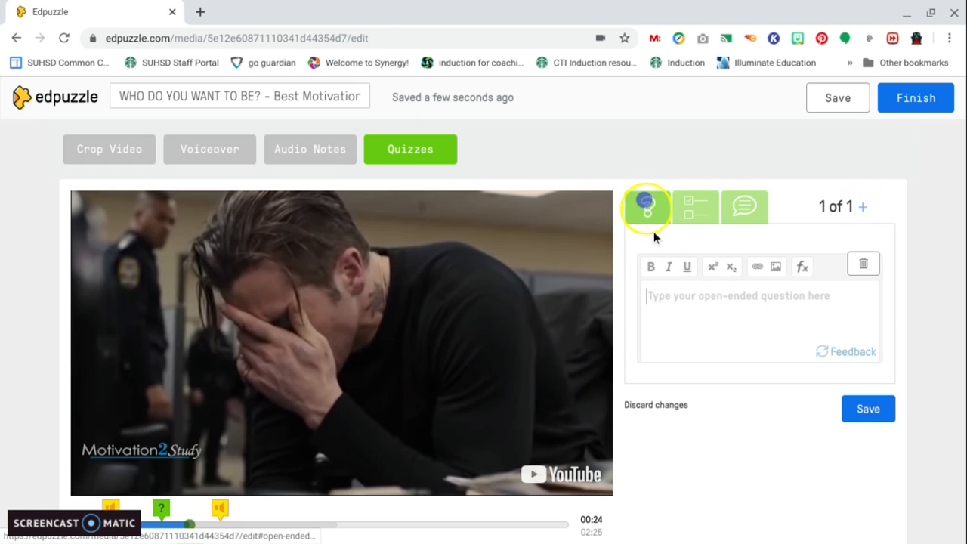
left_click(680, 304)
type("What do you think so far?")
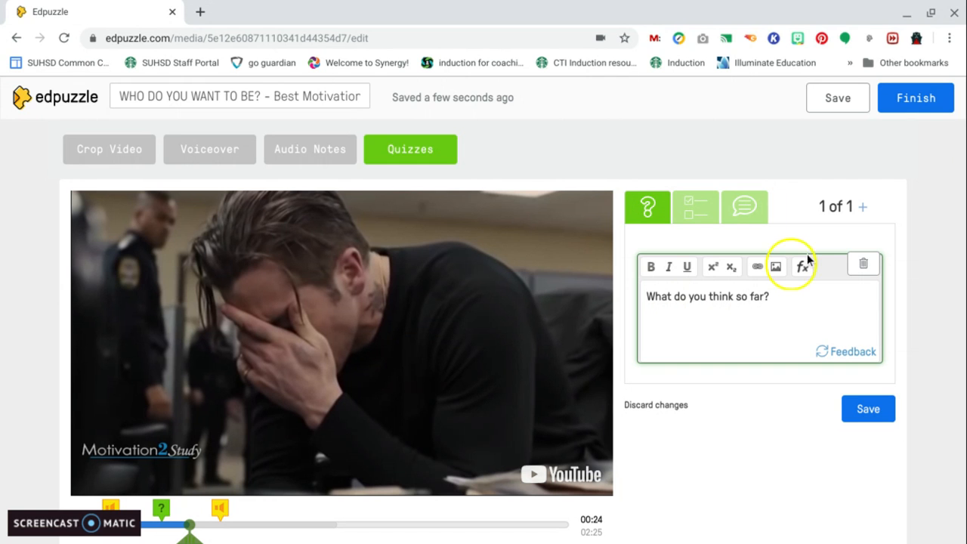
Add a second open-ended question at the same point reading "How's this?"
left_click(866, 208)
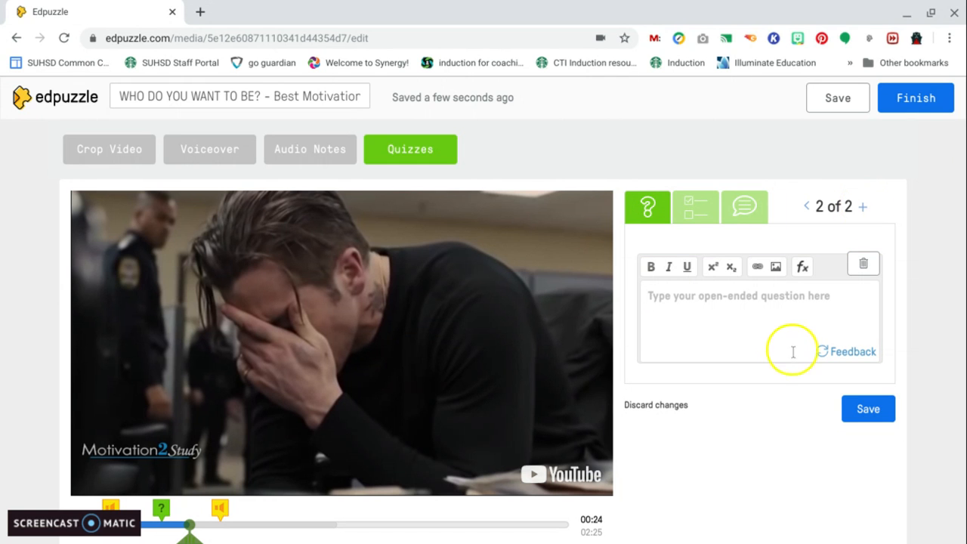
type("How's this?")
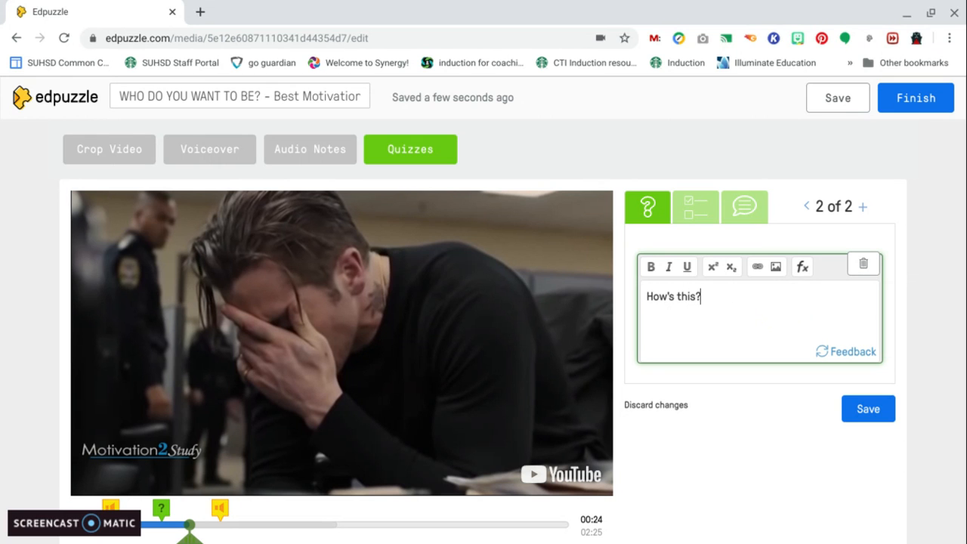
left_click(866, 207)
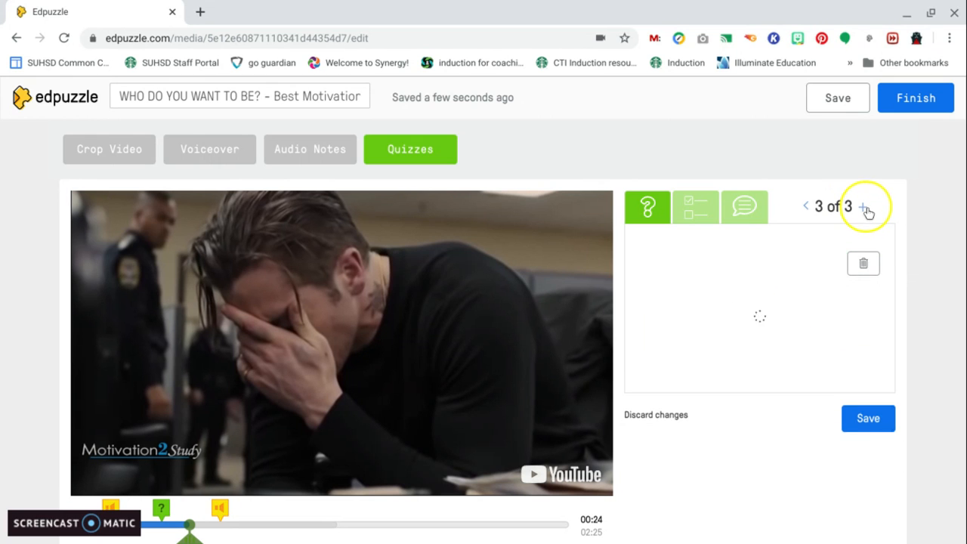
left_click(696, 208)
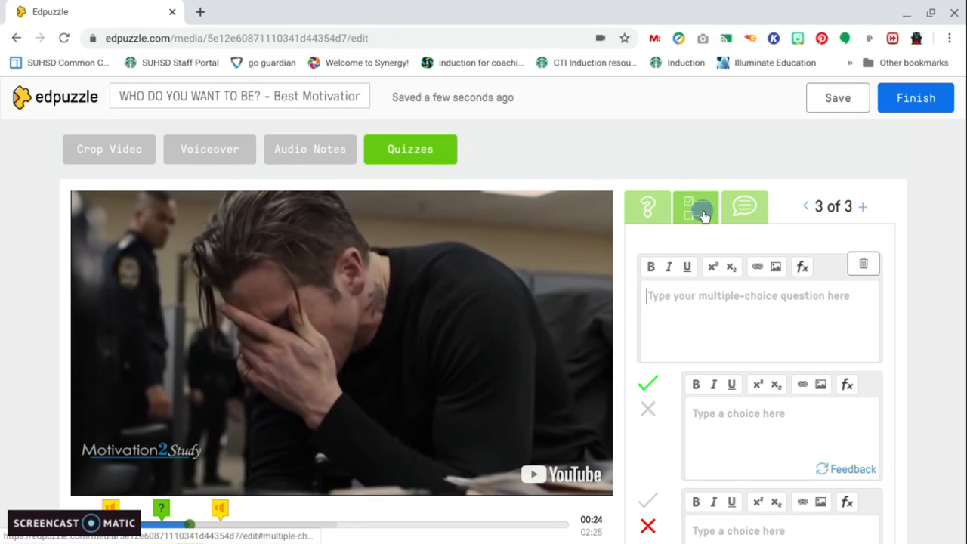
scroll(751, 414, "down", 2)
scroll(755, 416, "up", 2)
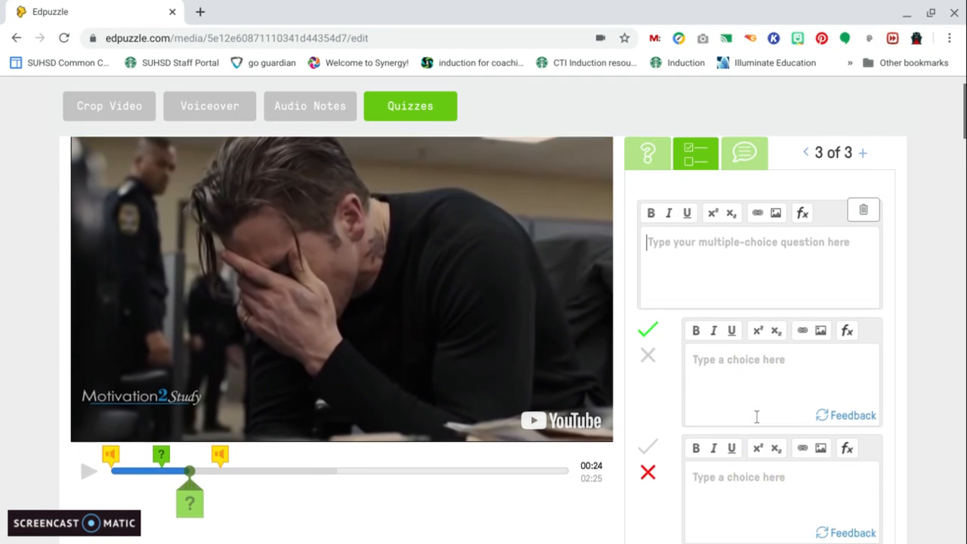
left_click(756, 417)
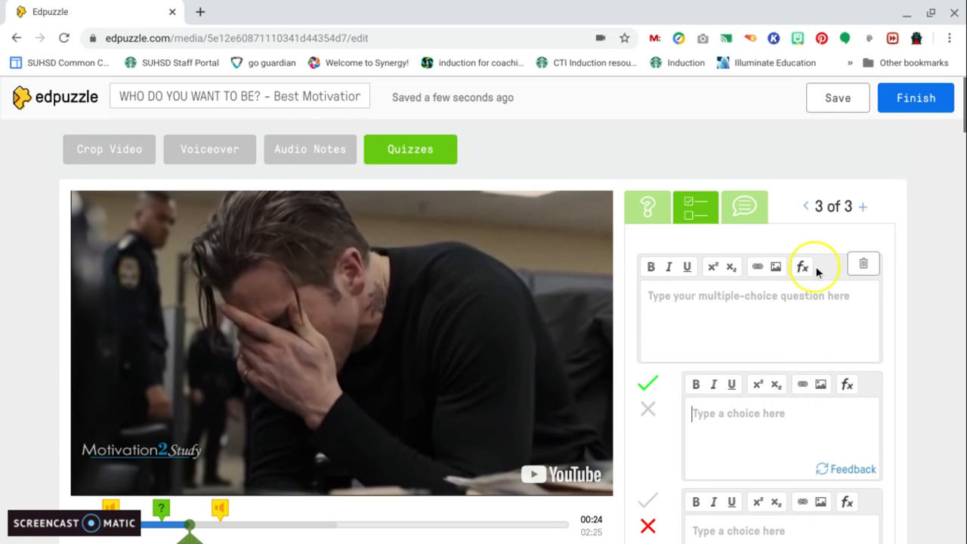
left_click(805, 207)
Save both questions and preview them by continuing playback
scroll(816, 256, "down", 1)
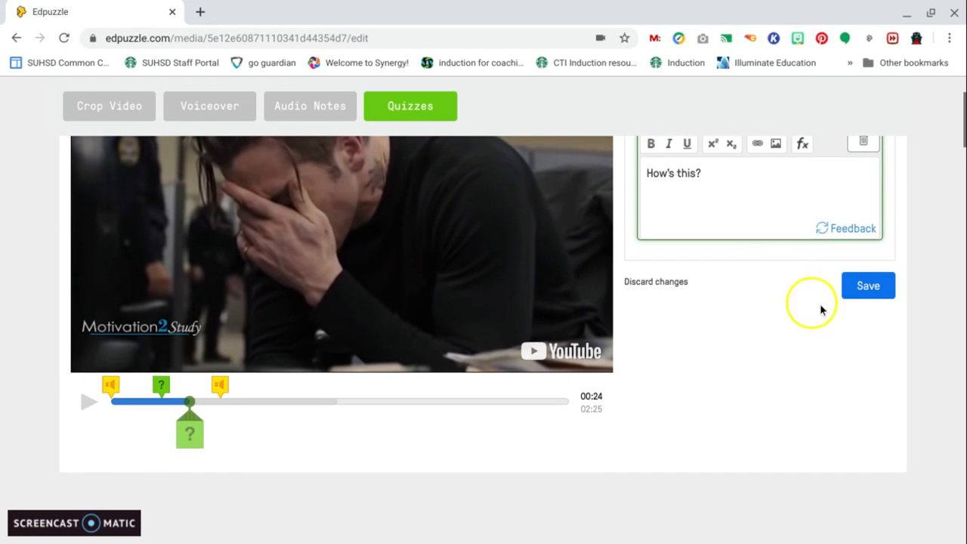
left_click(869, 285)
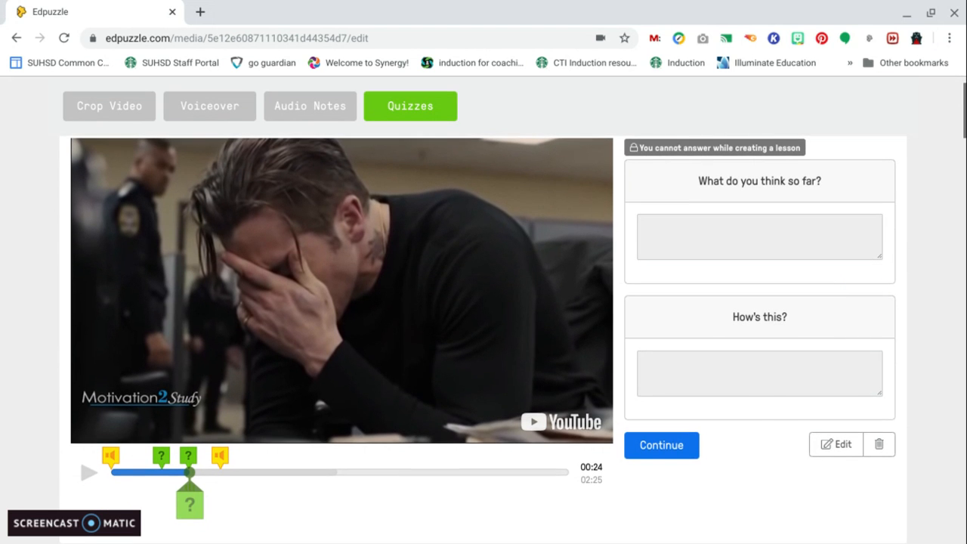
left_click(672, 451)
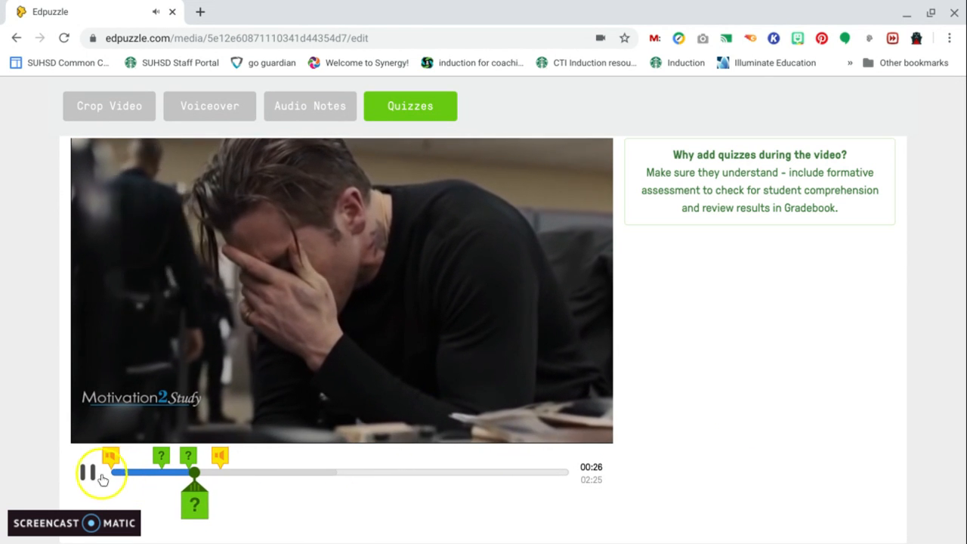
left_click(102, 480)
left_click(160, 455)
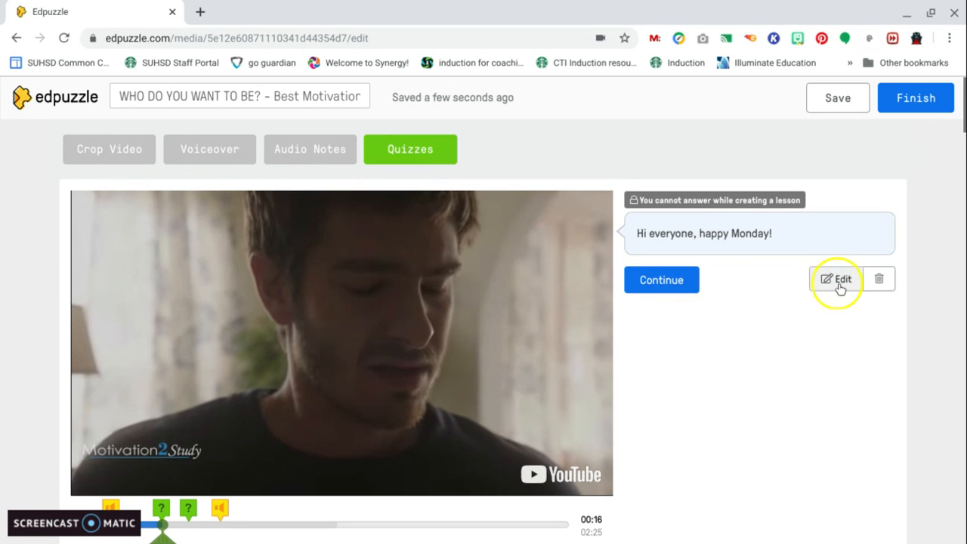
left_click(840, 279)
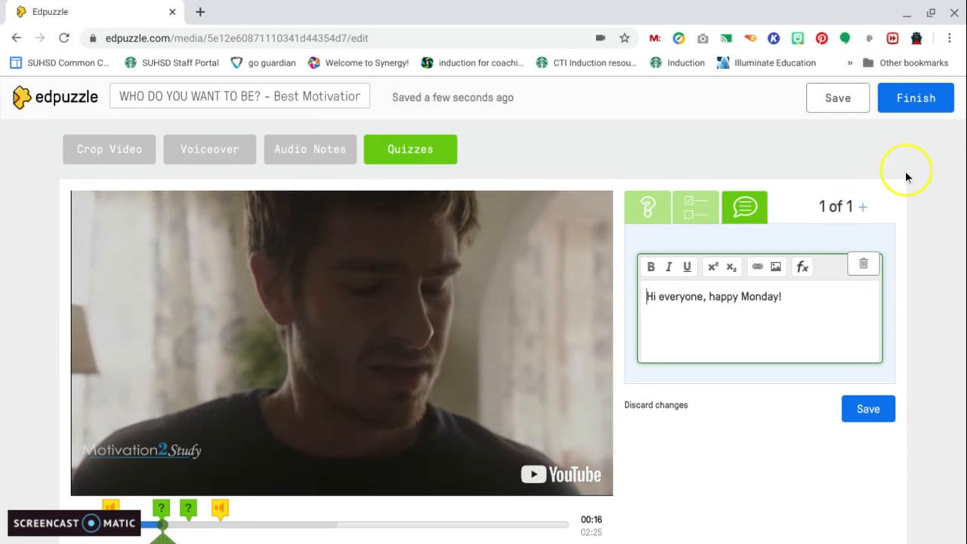
left_click(865, 208)
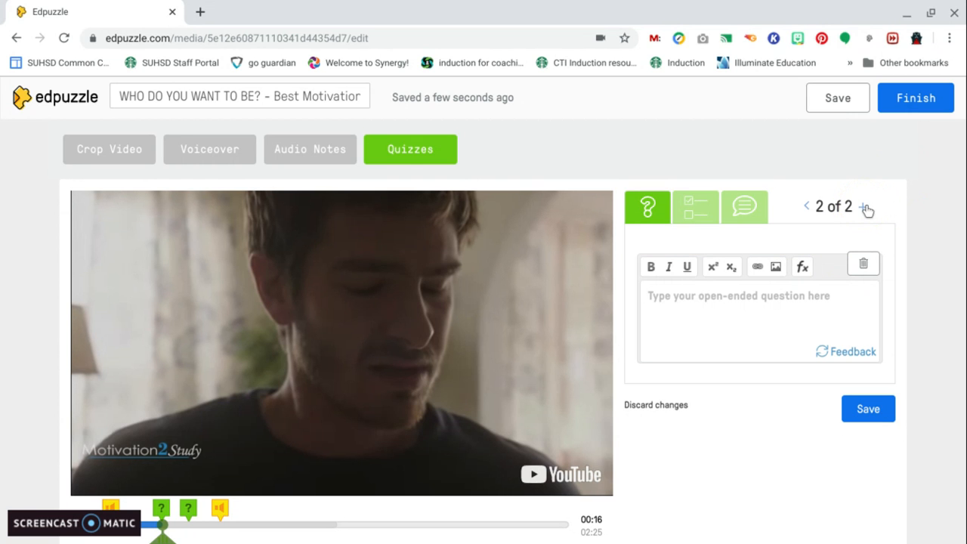
left_click(806, 207)
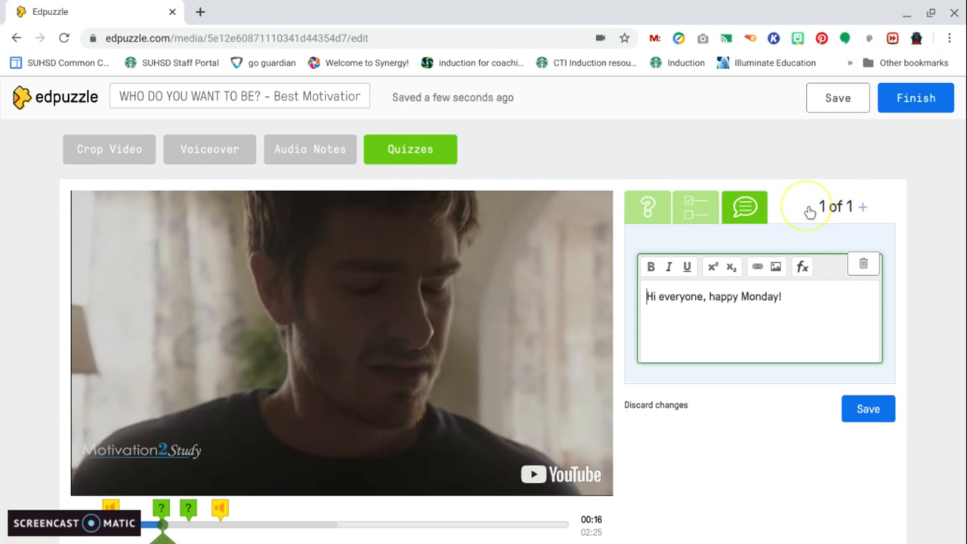
left_click(863, 207)
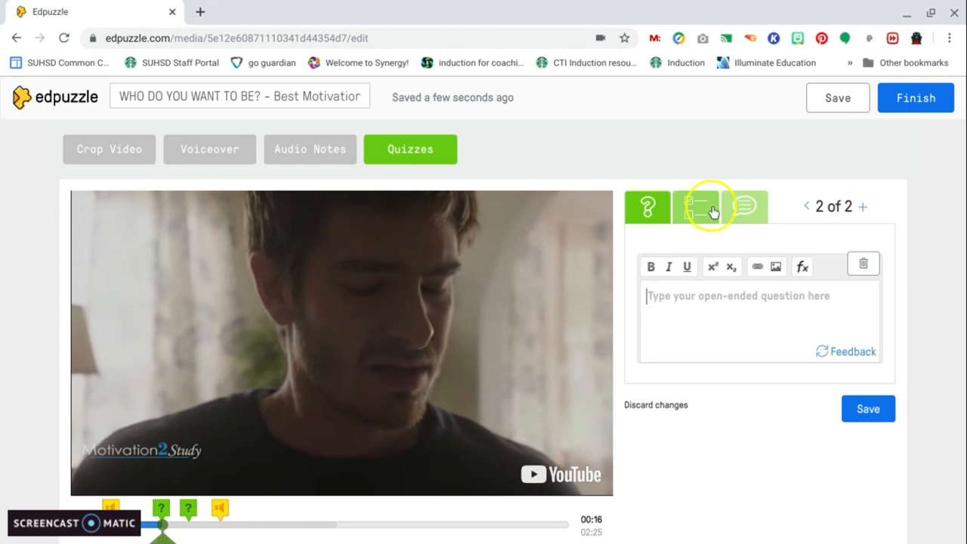
left_click(706, 211)
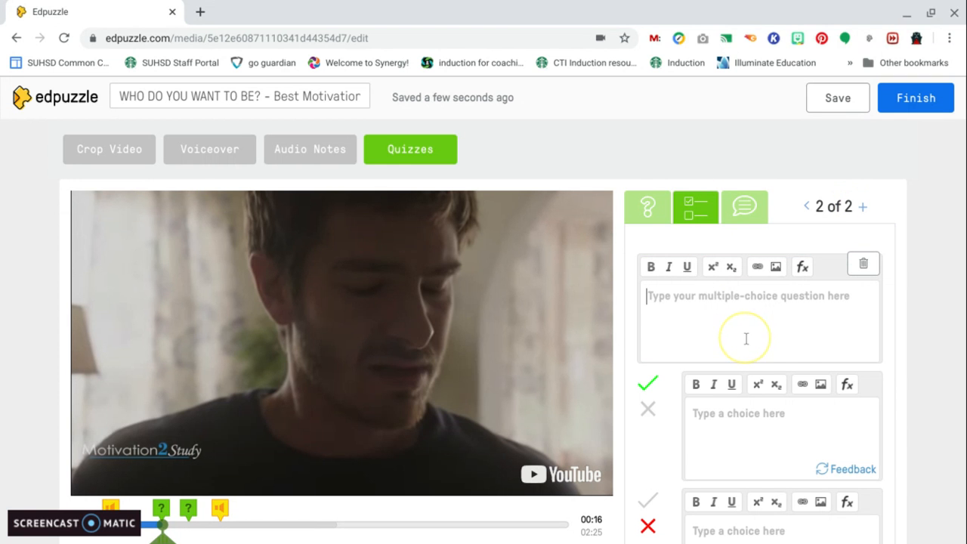
left_click(746, 338)
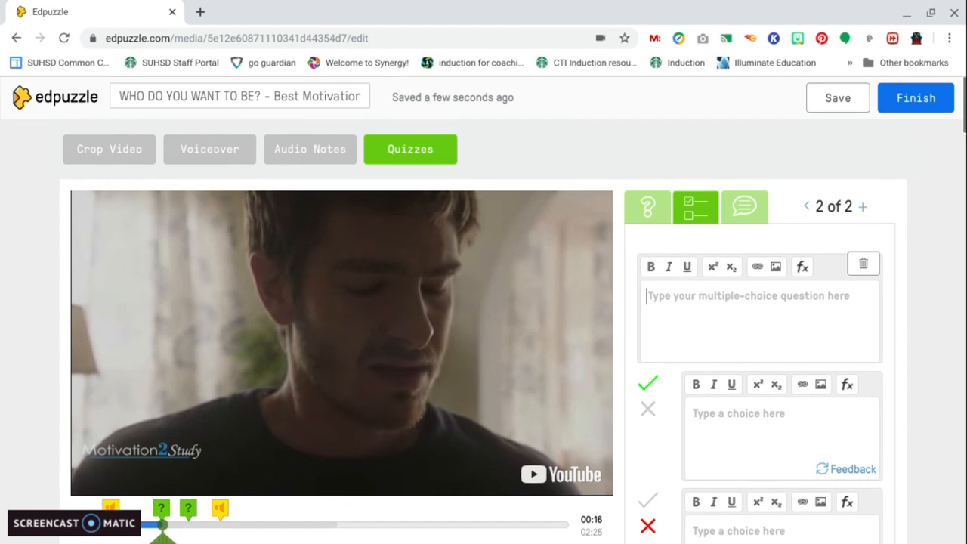
scroll(753, 317, "down", 5)
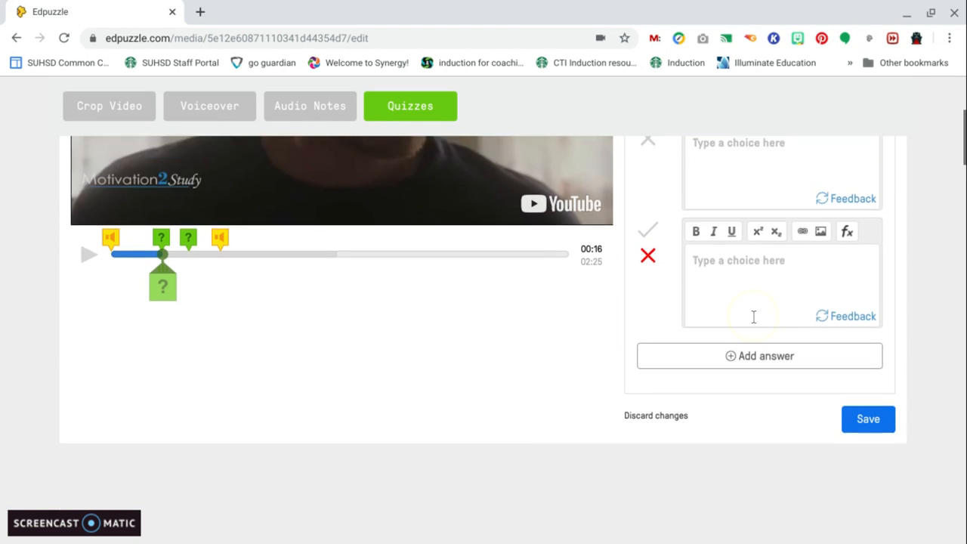
left_click(867, 384)
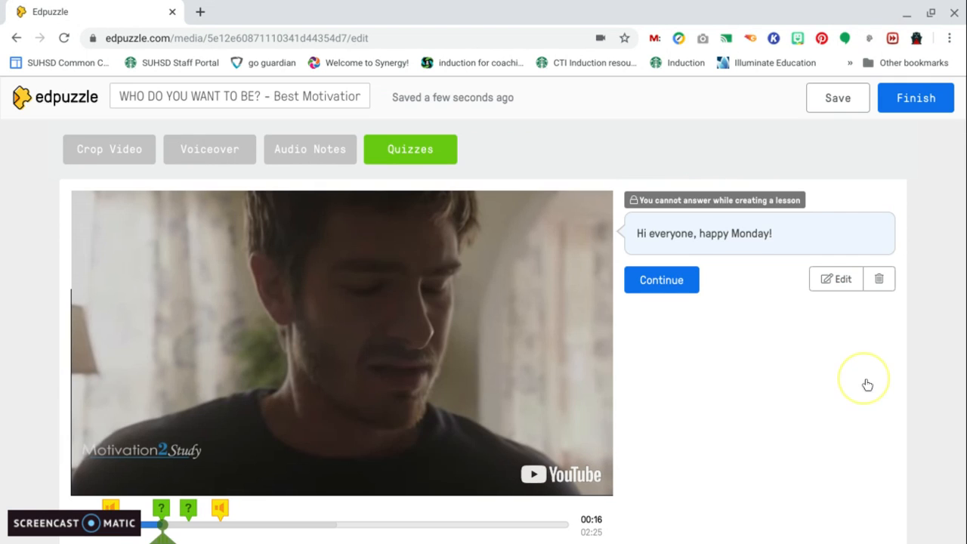
Finish editing and select the Tech Showcase January 2020 class for the assignment
left_click(909, 105)
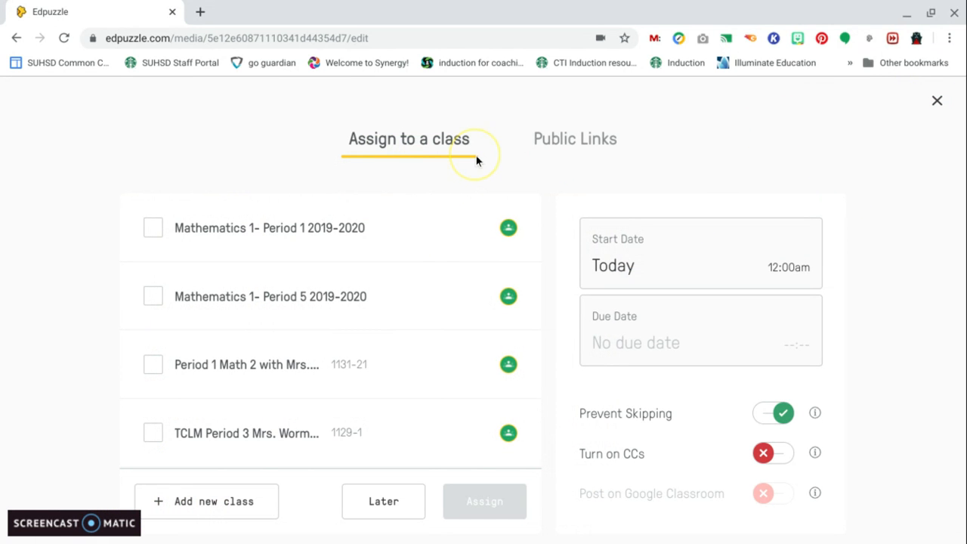
scroll(435, 248, "down", 1)
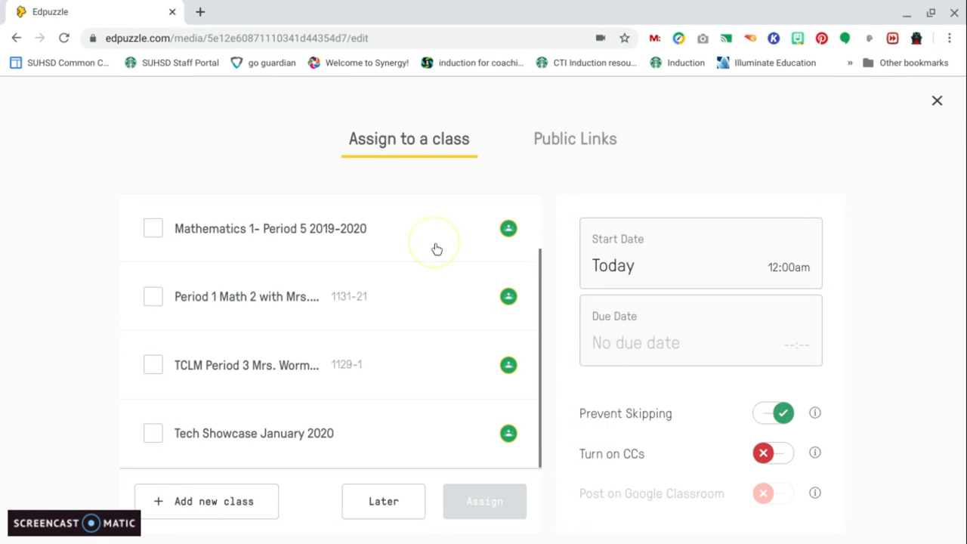
left_click(275, 443)
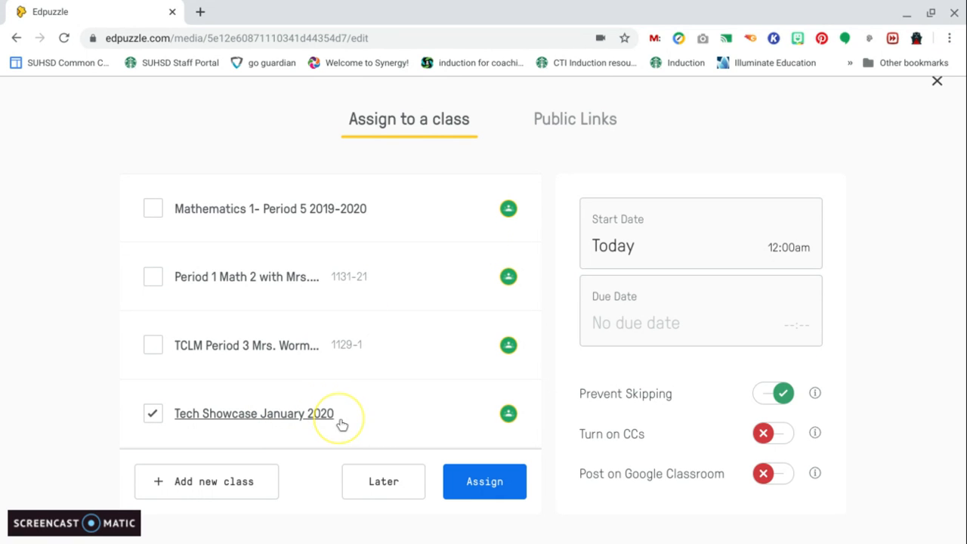
Set the assignment's start date to January 20, 2020
left_click(628, 261)
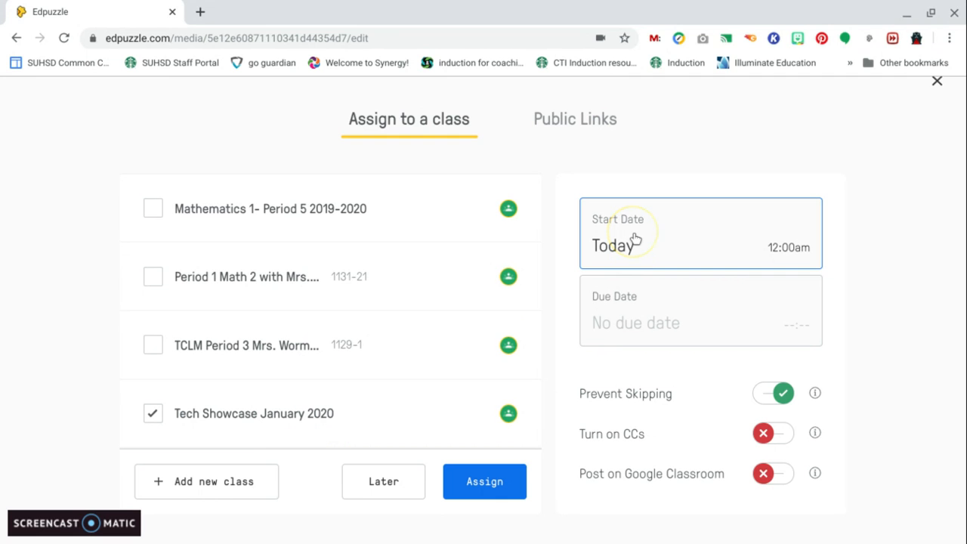
left_click(648, 237)
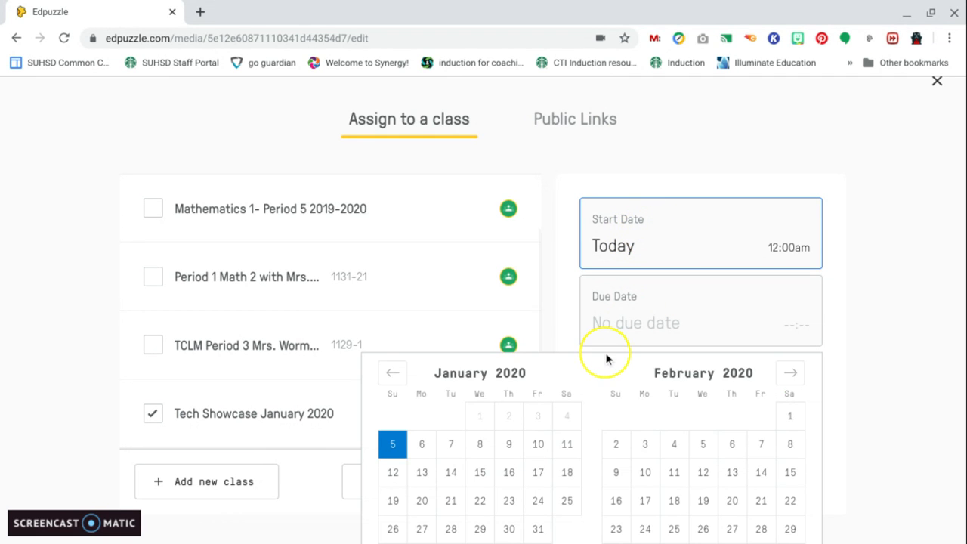
scroll(609, 356, "down", 1)
left_click(427, 435)
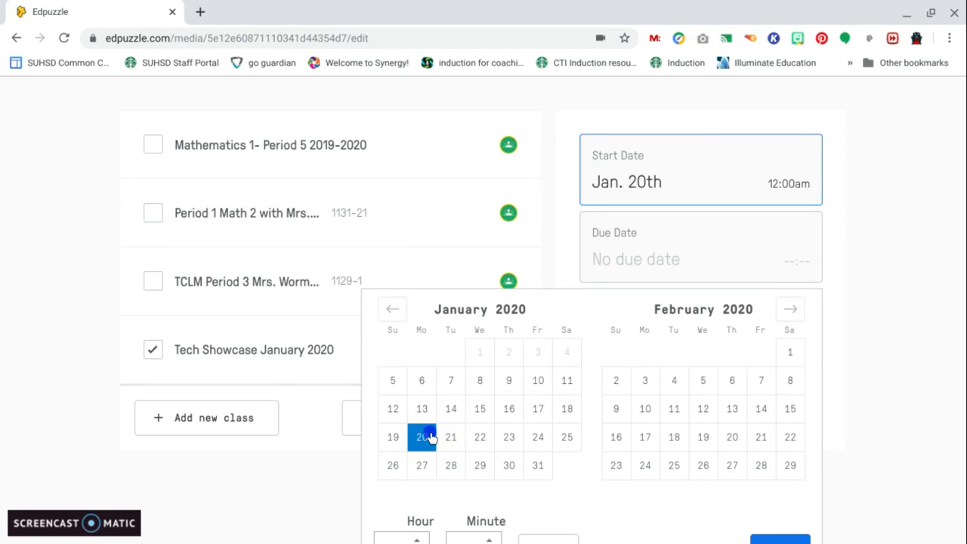
Set the due date to January 22, 2020 at 11:59 pm and save the dates
left_click(751, 248)
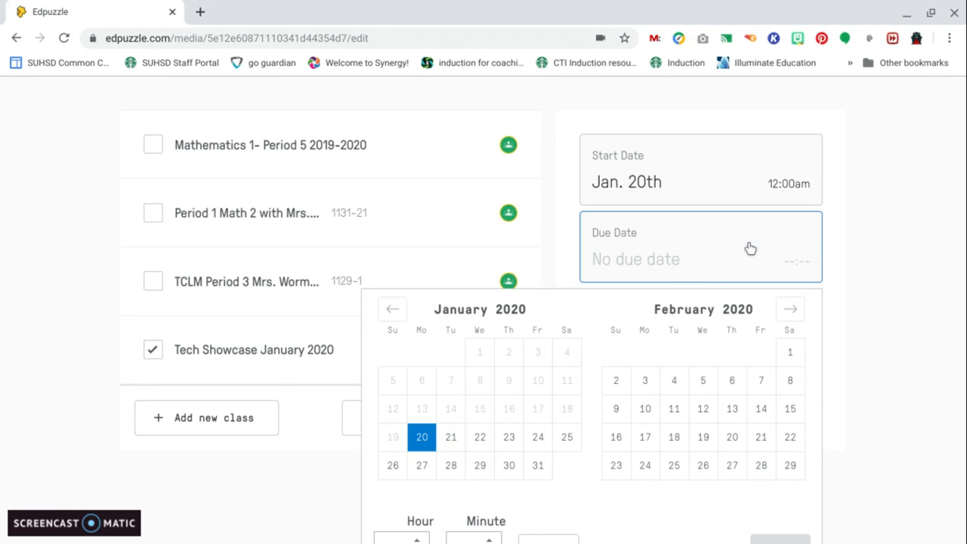
left_click(477, 440)
scroll(529, 436, "down", 1)
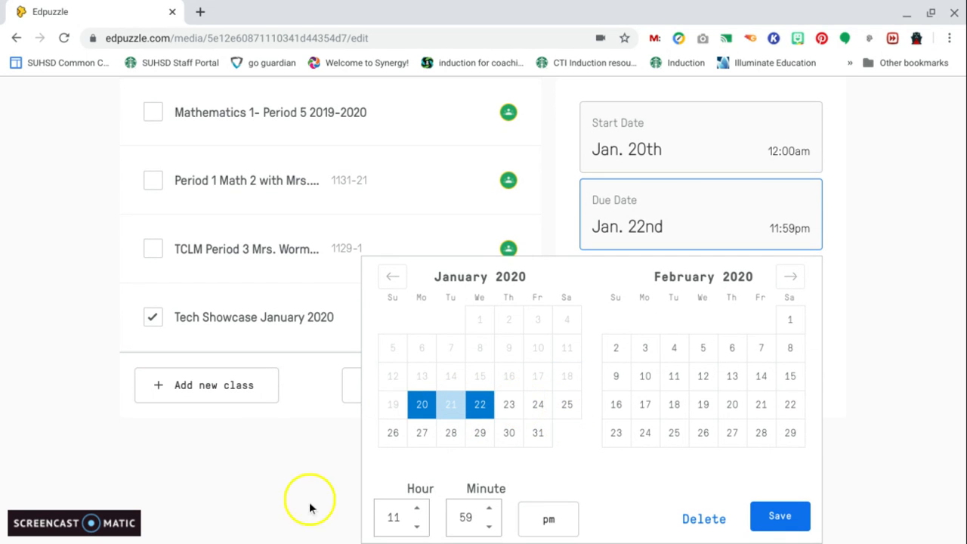
left_click(777, 514)
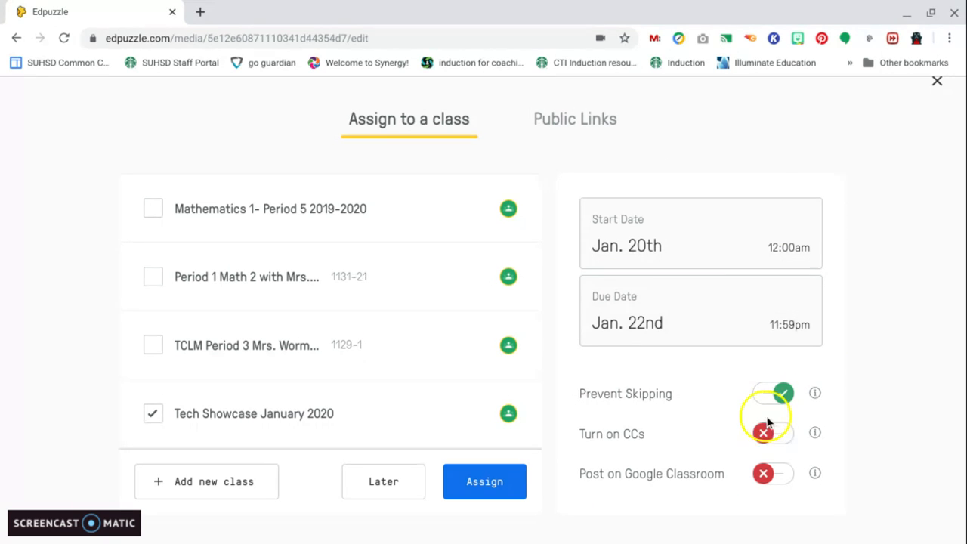
Turn on CCs and Post on Google Classroom, then assign the video to the class
left_click(766, 435)
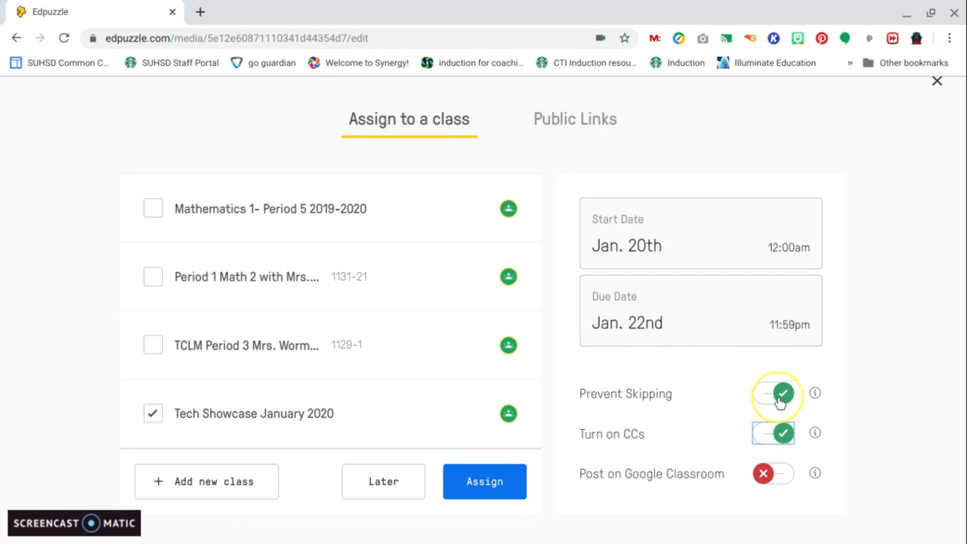
left_click(768, 479)
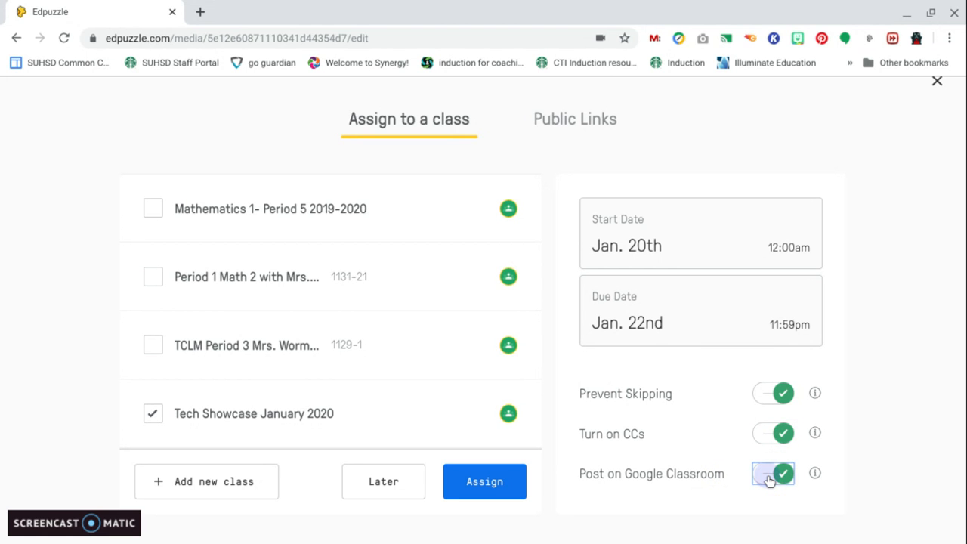
left_click(503, 488)
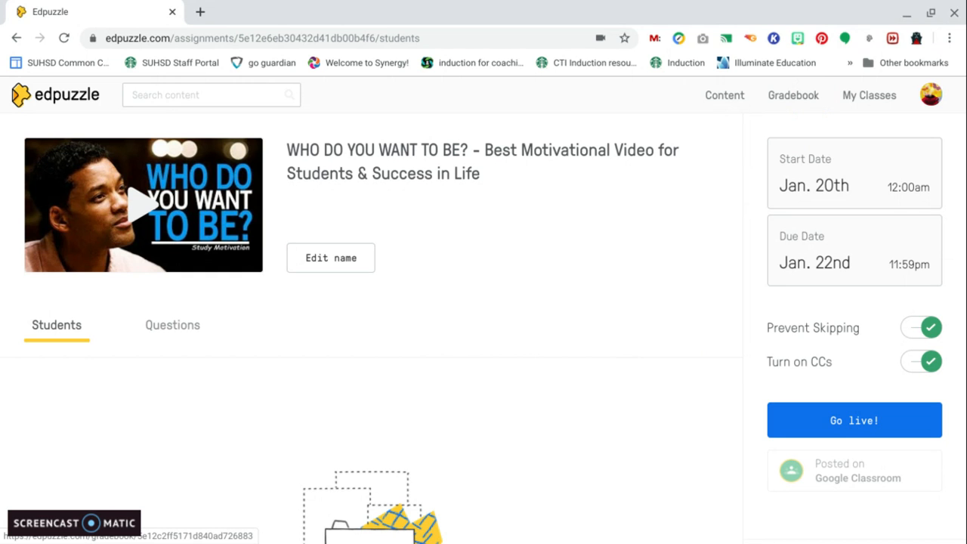
Open the Mathematics 1- Period 1 2019-2020 class and look through its graded and completed assignments
left_click(803, 103)
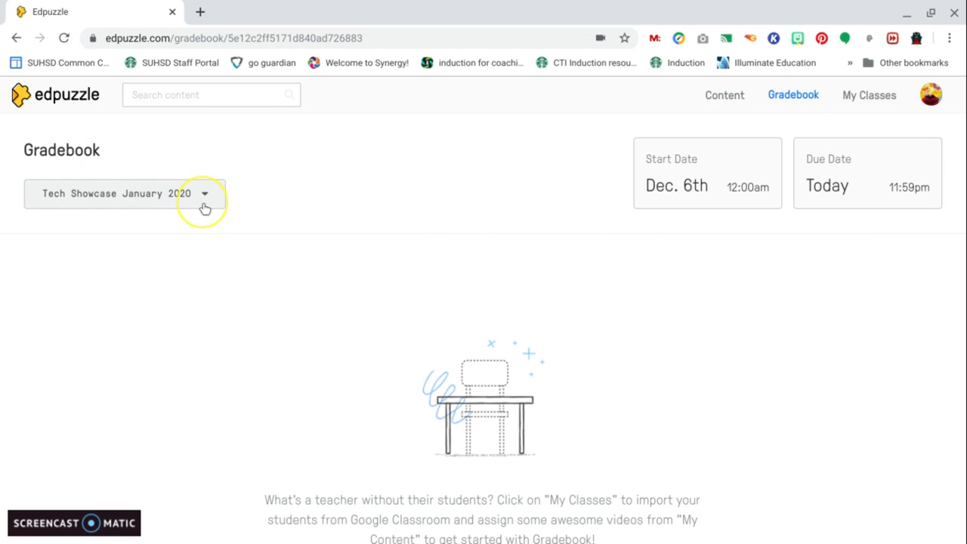
left_click(875, 96)
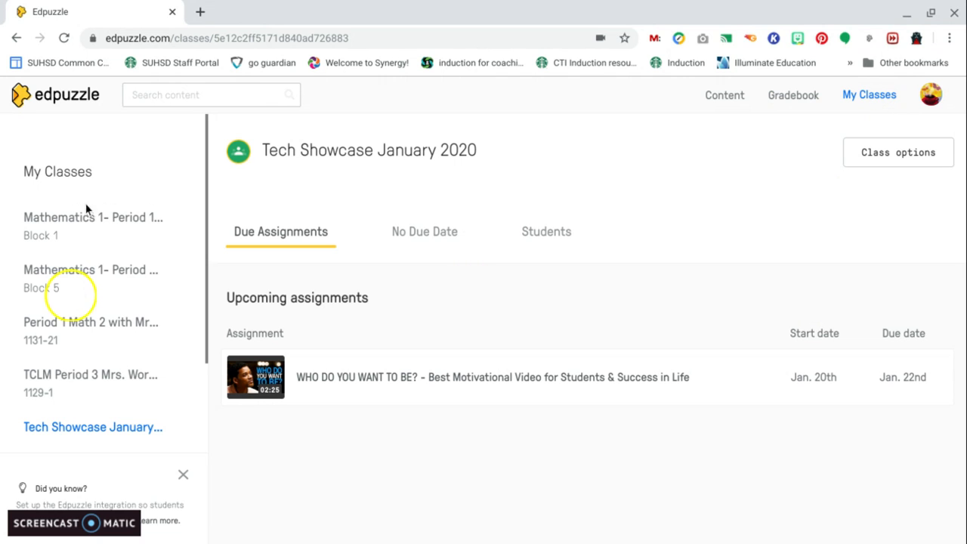
left_click(79, 228)
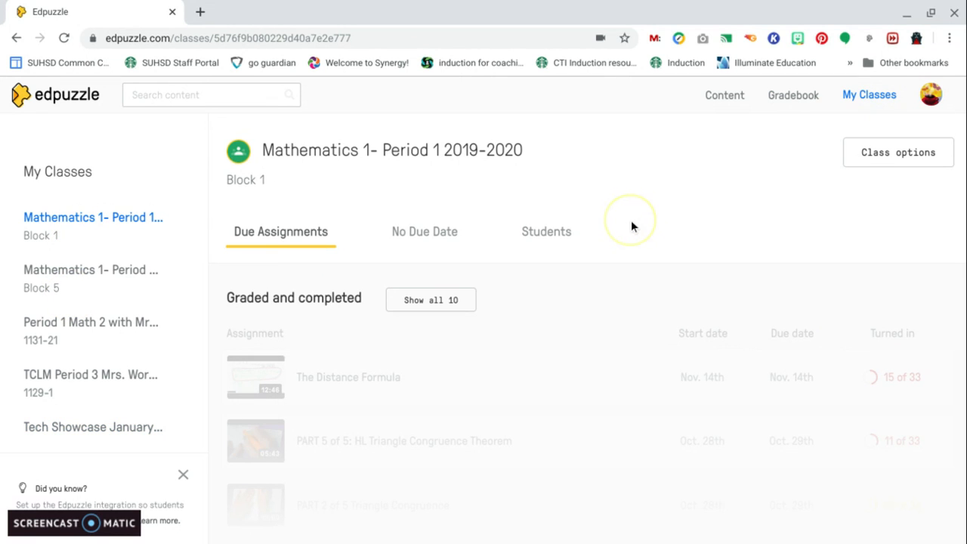
scroll(632, 227, "down", 2)
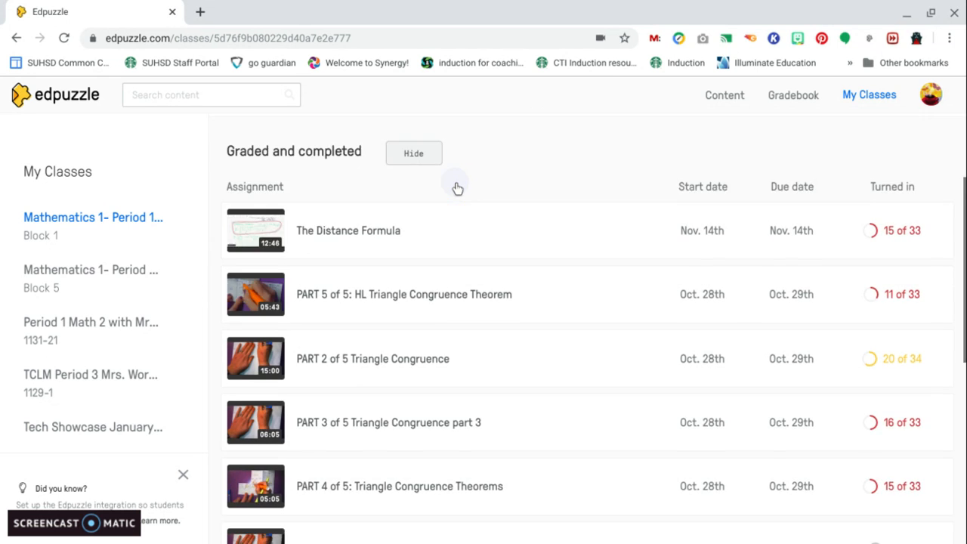
scroll(457, 188, "down", 3)
scroll(458, 188, "down", 3)
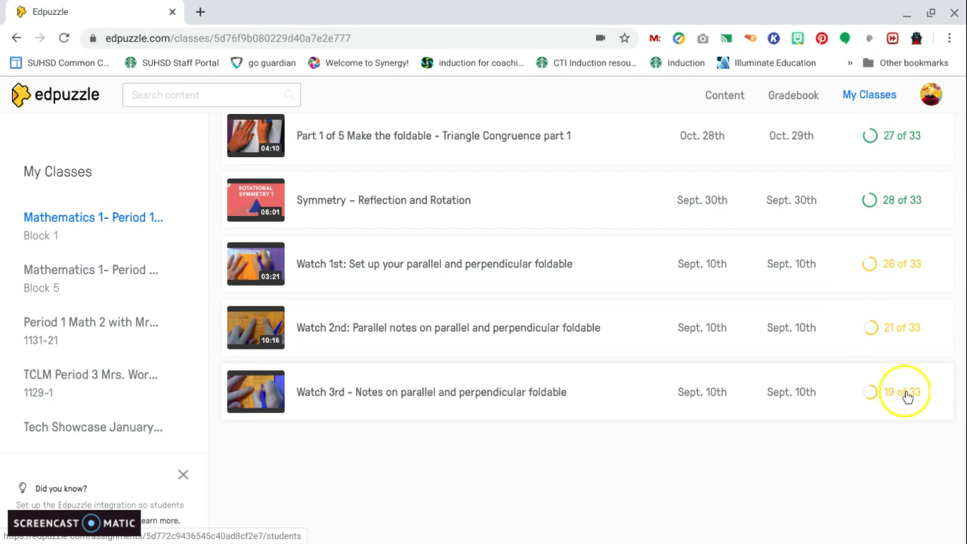
scroll(893, 294, "up", 3)
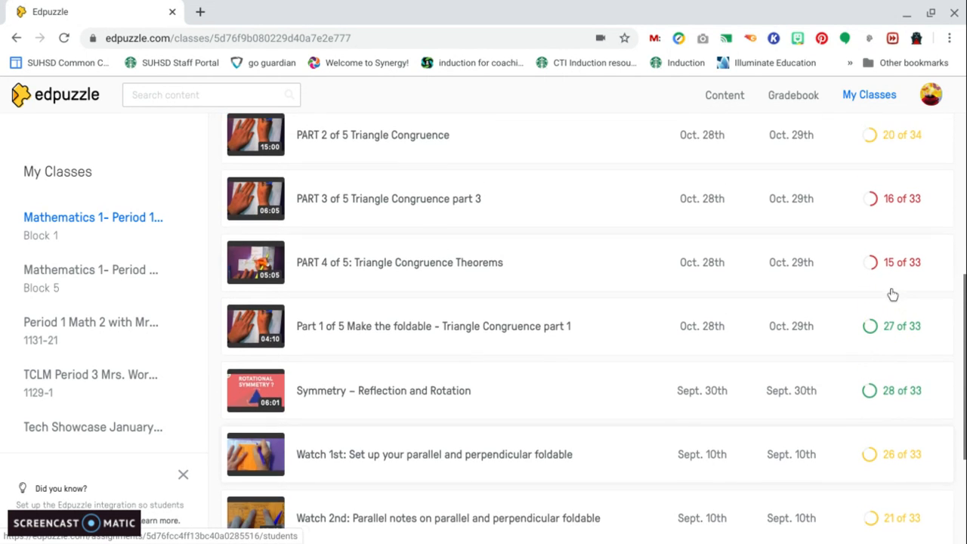
scroll(893, 293, "up", 4)
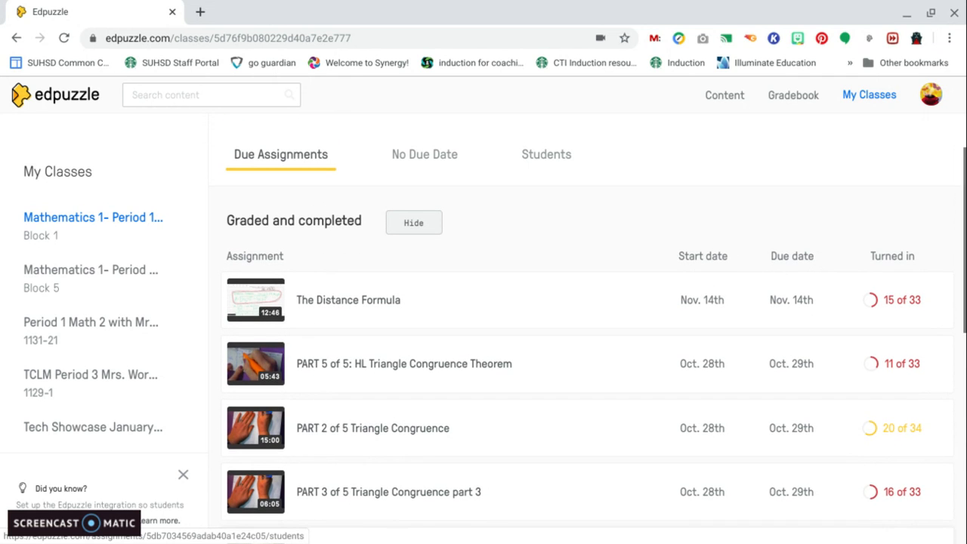
scroll(604, 225, "down", 1)
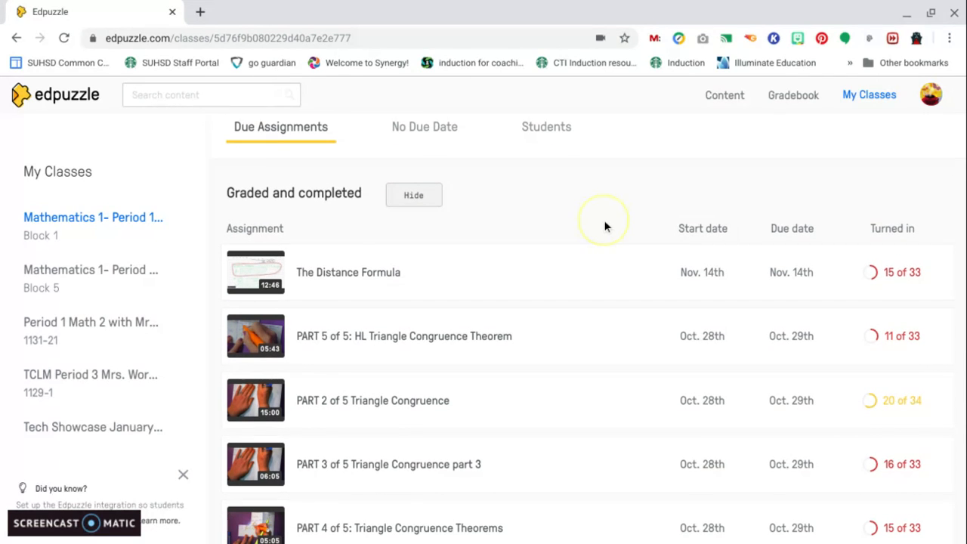
scroll(604, 225, "up", 1)
scroll(604, 225, "up", 1)
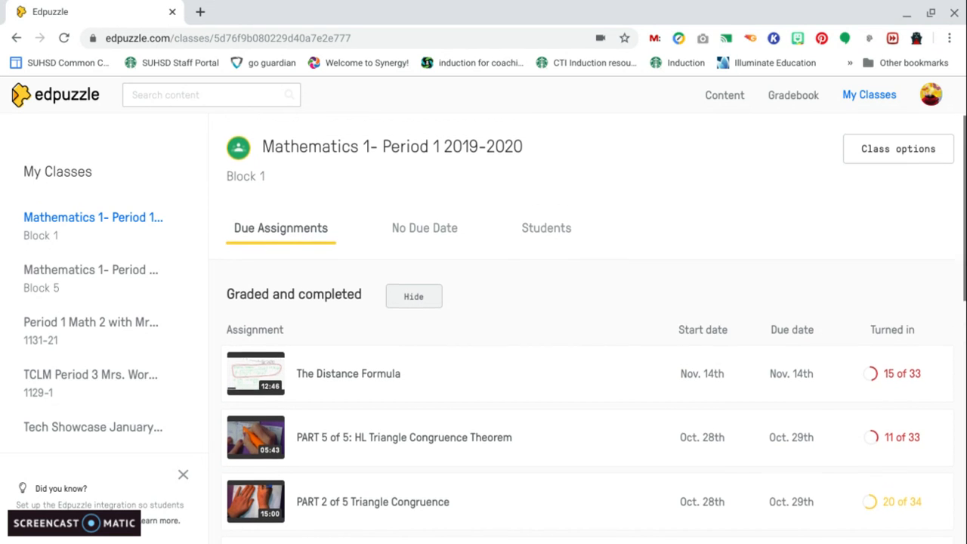
In the Gradebook, set the start date of the date range to August 1, 2019 and save
left_click(792, 96)
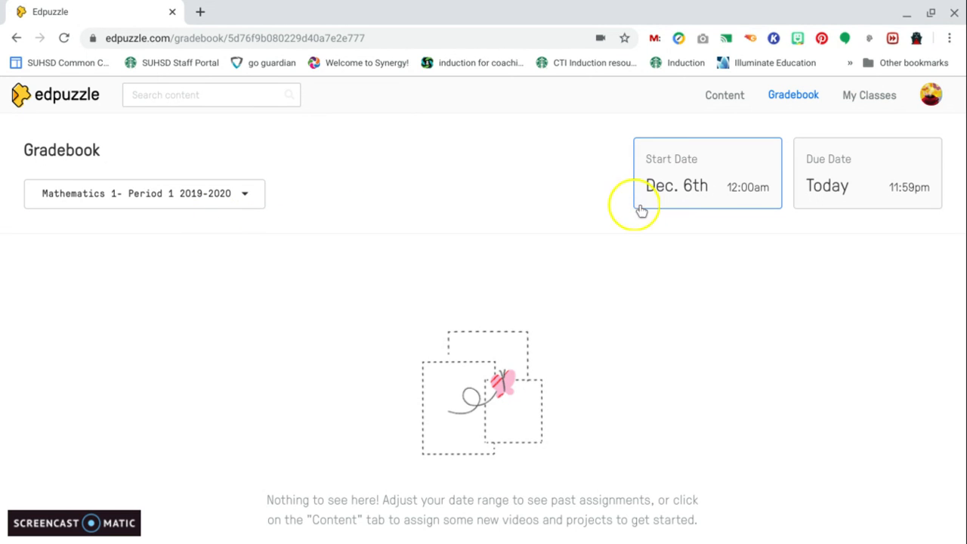
left_click(733, 189)
left_click(510, 239)
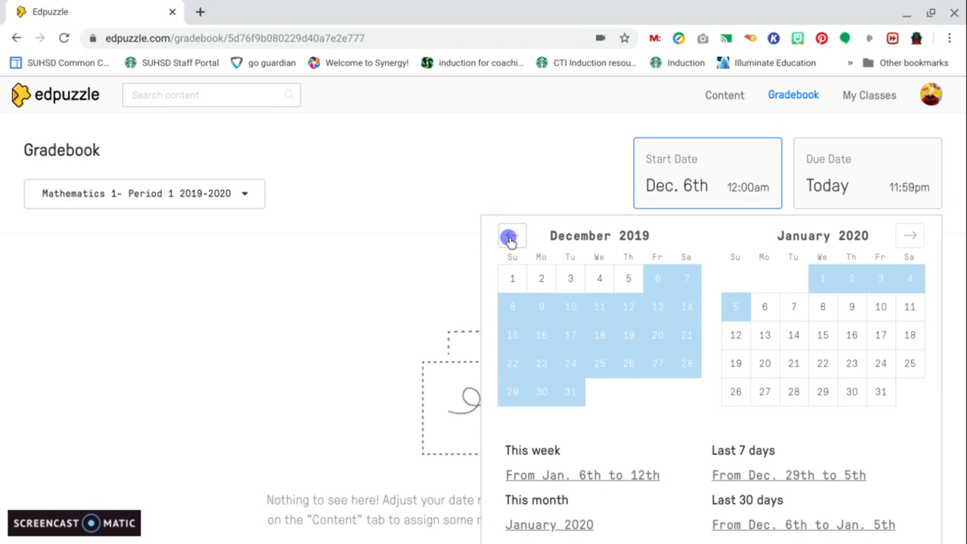
left_click(510, 239)
left_click(510, 239)
left_click(510, 240)
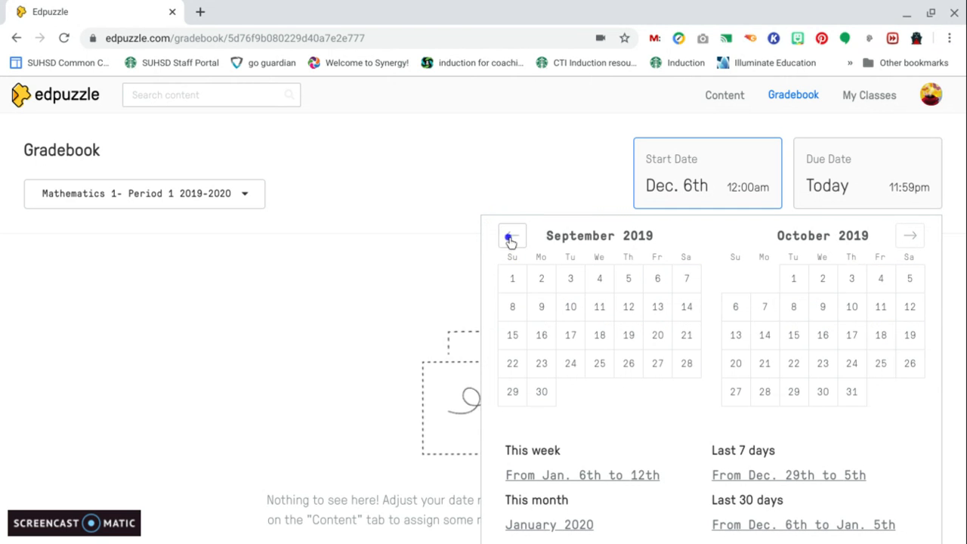
left_click(510, 239)
left_click(627, 279)
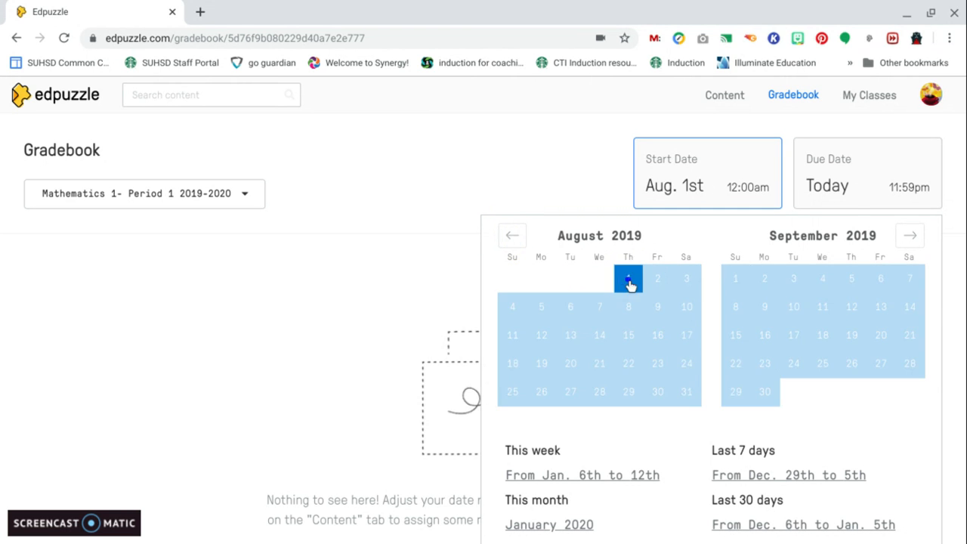
left_click(848, 190)
scroll(850, 188, "down", 2)
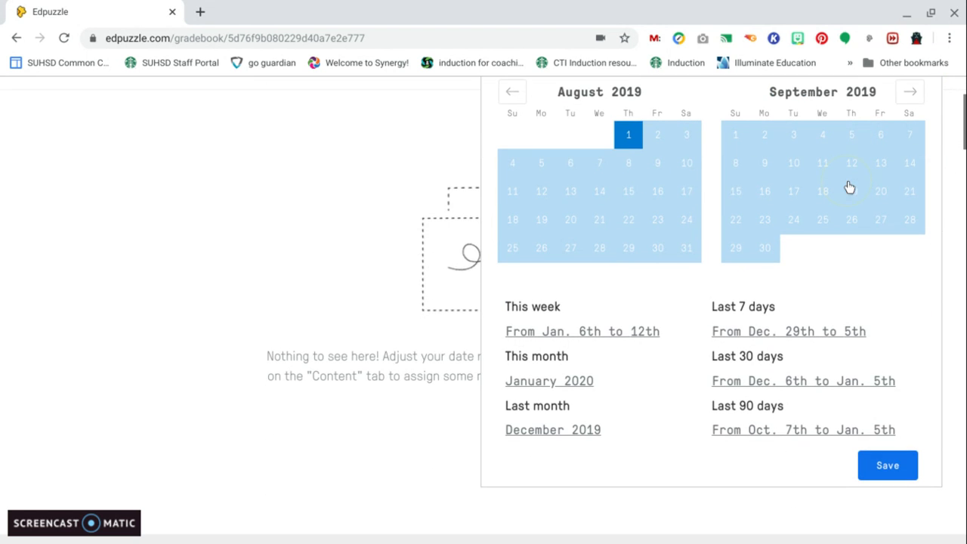
left_click(897, 468)
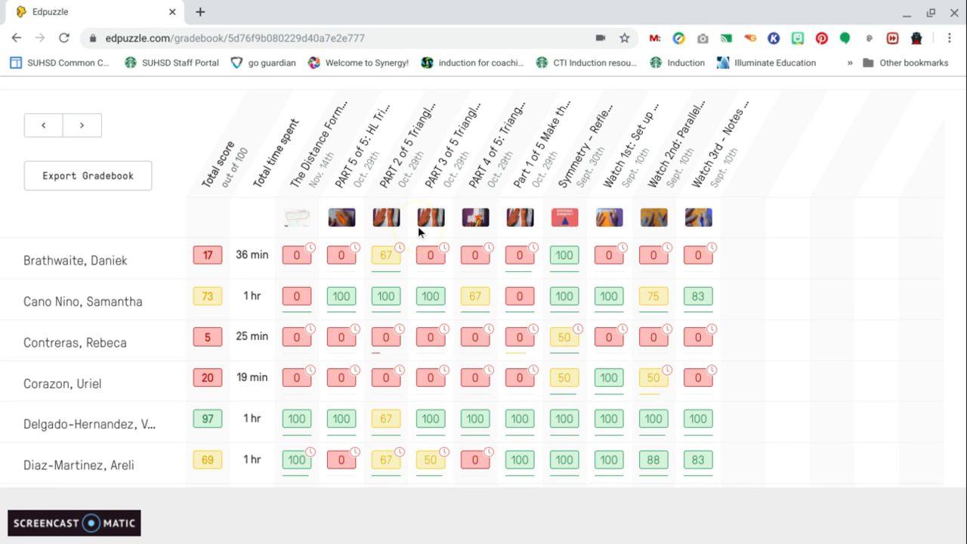
Scroll through the class gradebook to review each student's scores per assignment
scroll(229, 159, "down", 1)
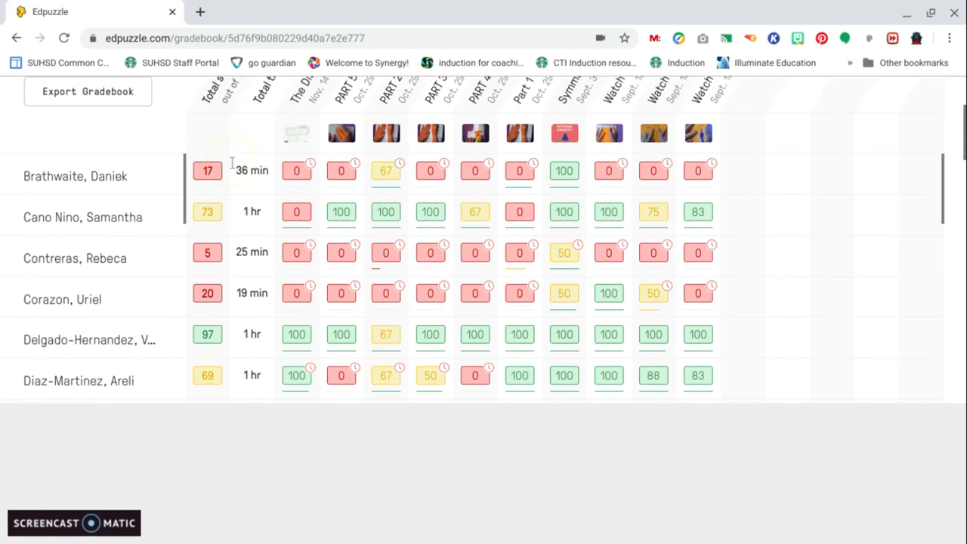
scroll(98, 198, "down", 2)
scroll(98, 199, "down", 1)
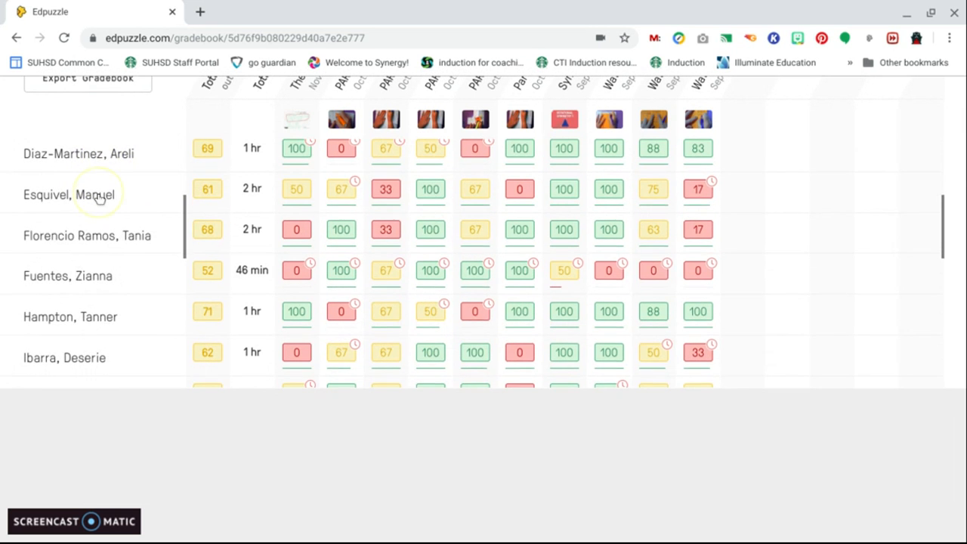
scroll(101, 199, "up", 4)
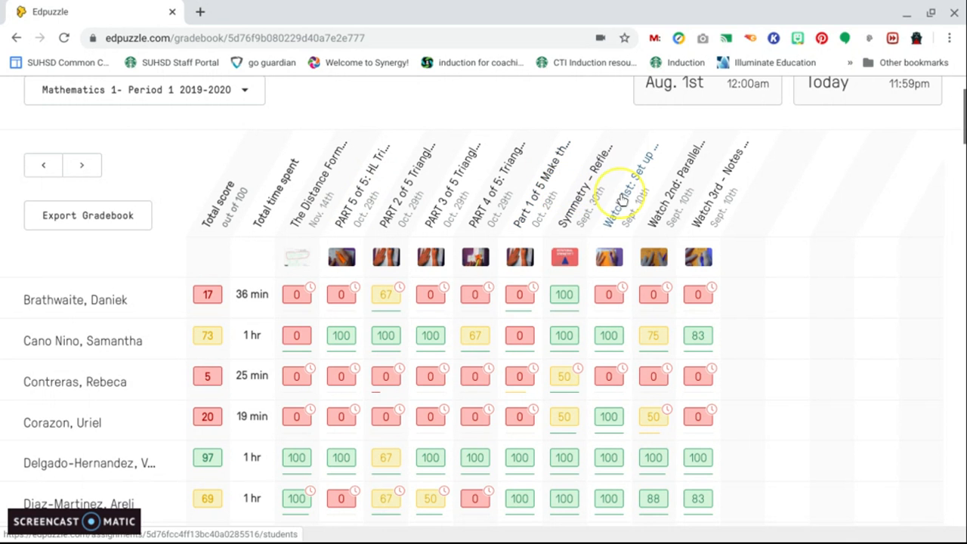
scroll(563, 298, "down", 3)
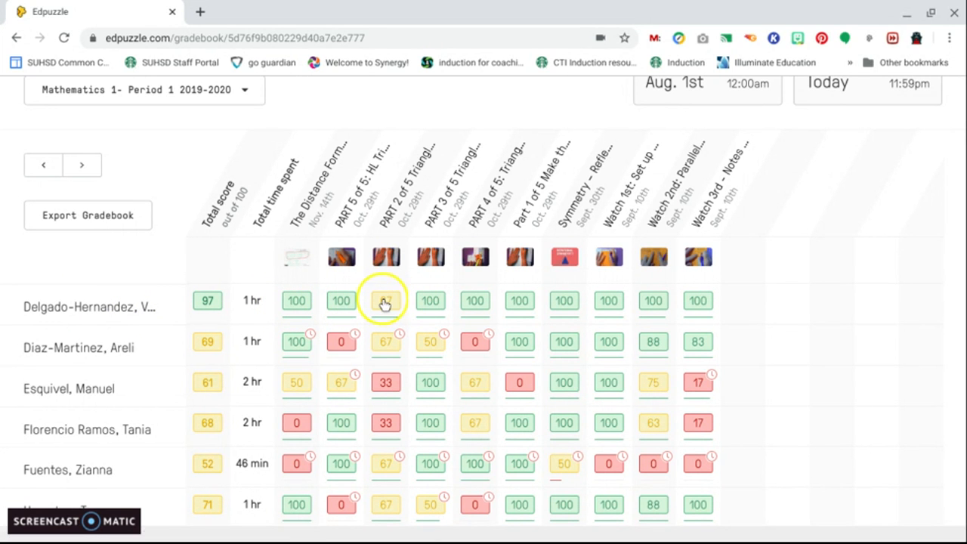
scroll(387, 302, "down", 2)
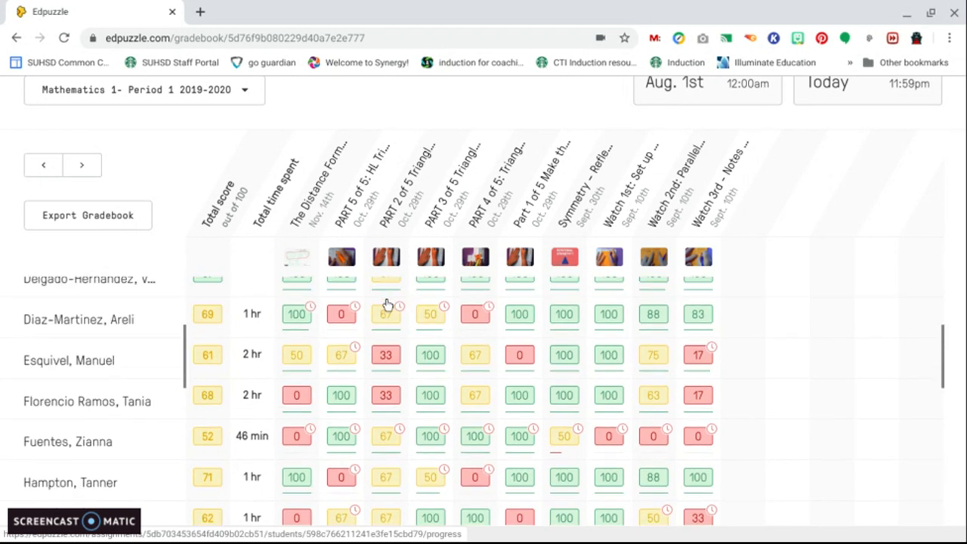
scroll(483, 401, "down", 2)
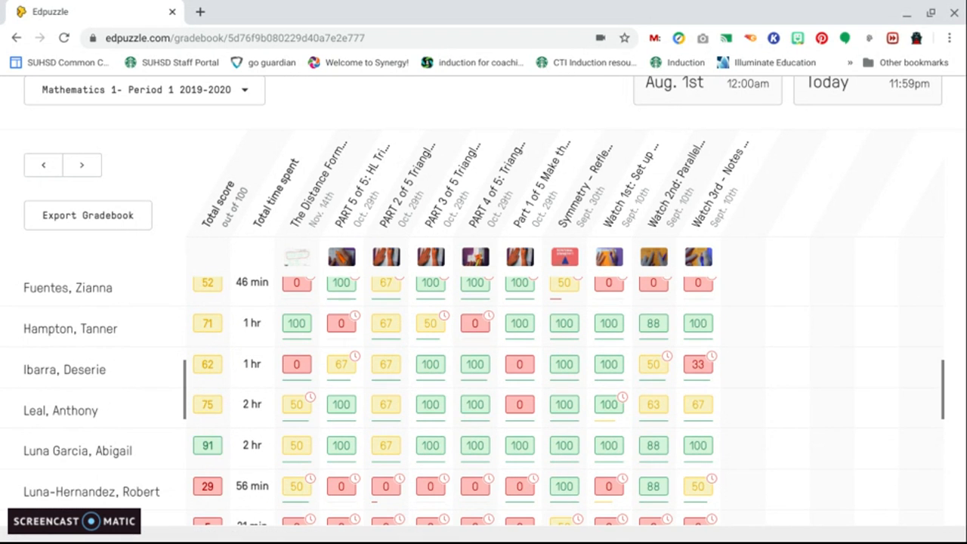
scroll(483, 401, "down", 2)
scroll(399, 307, "down", 1)
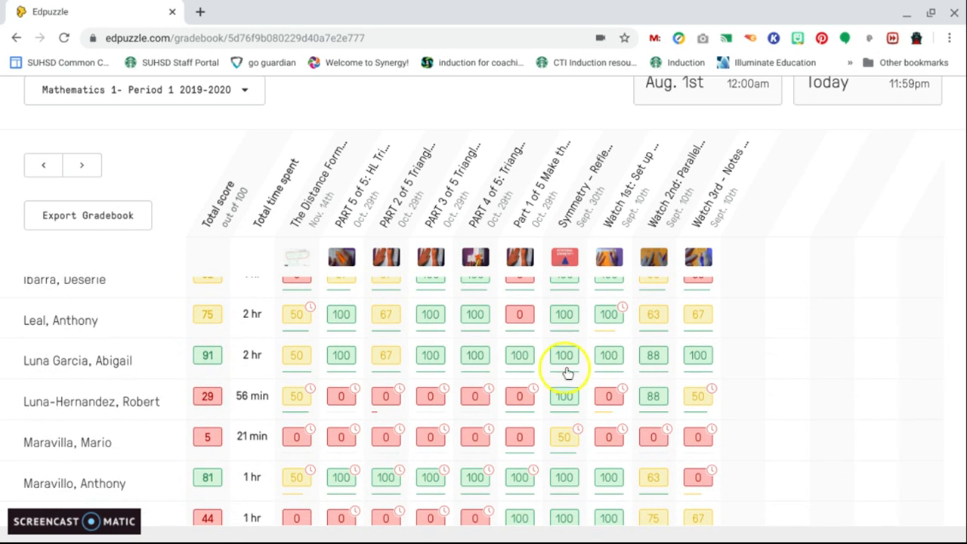
scroll(561, 381, "down", 1)
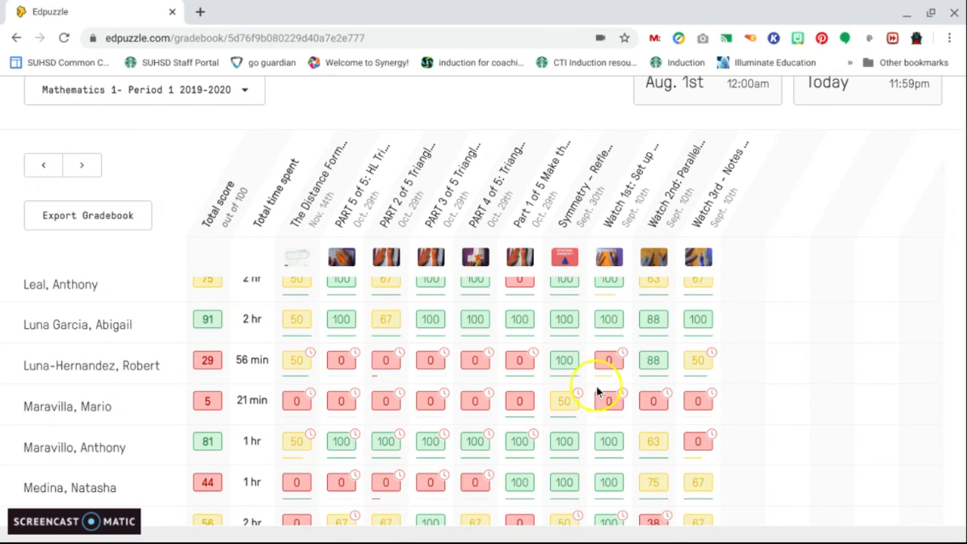
scroll(444, 406, "down", 1)
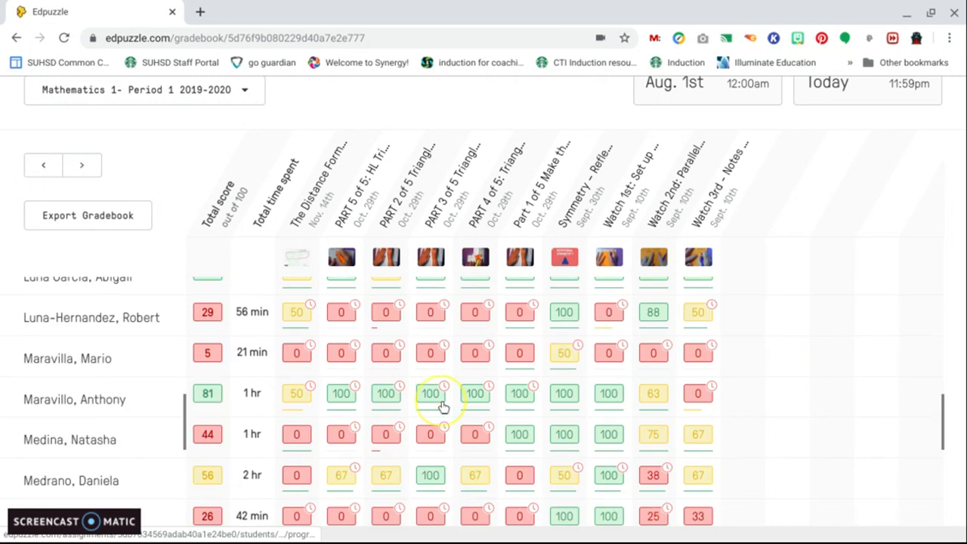
scroll(443, 407, "down", 4)
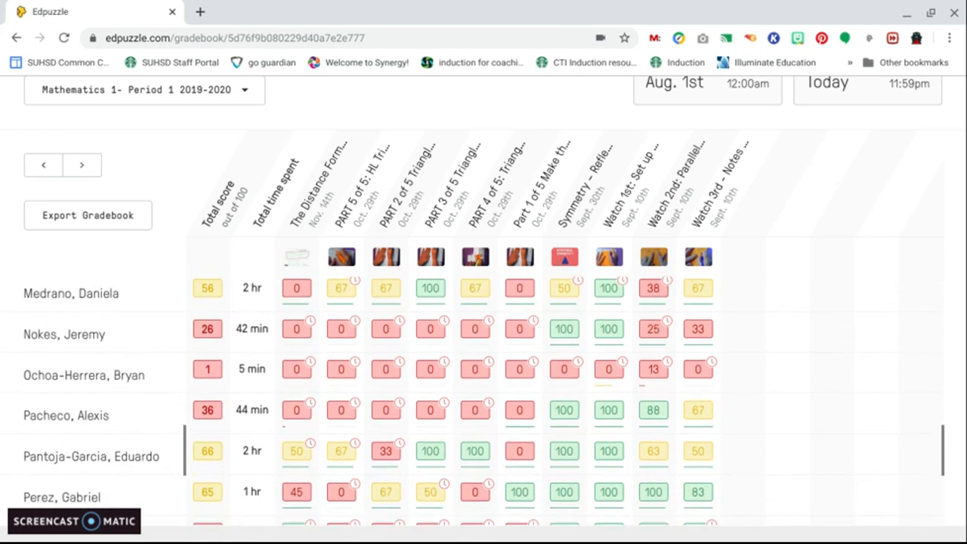
scroll(443, 406, "down", 2)
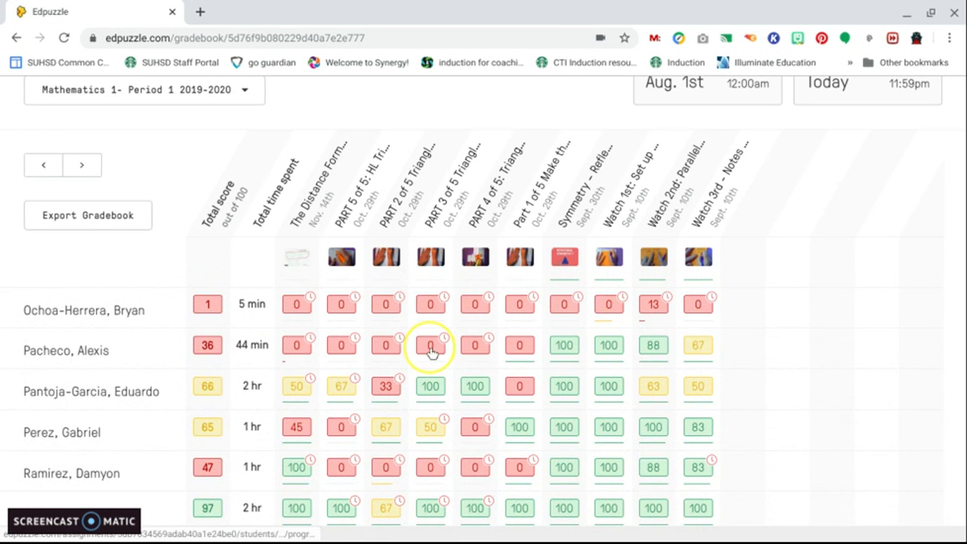
Scroll the class gradebook and open one student's summary of scores across all assignments
scroll(432, 353, "down", 4)
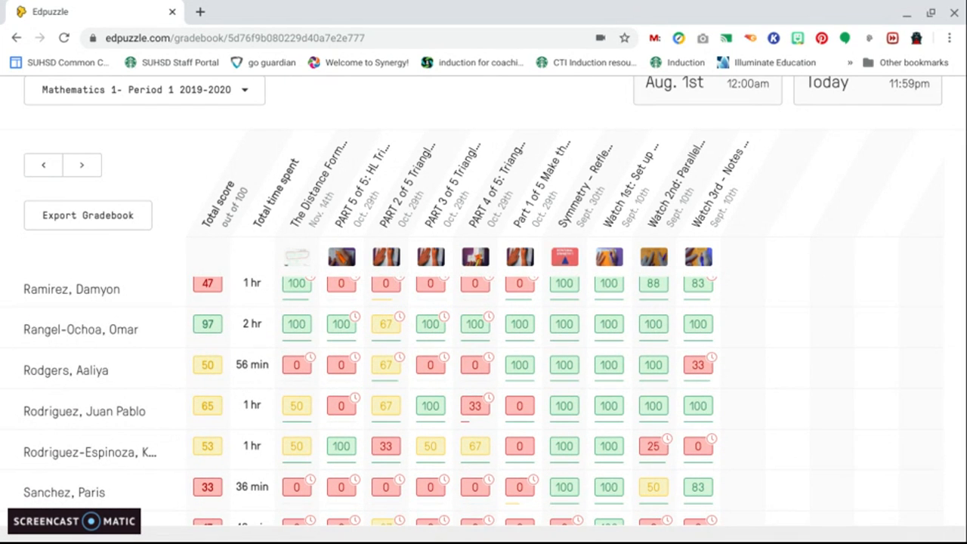
scroll(446, 400, "down", 2)
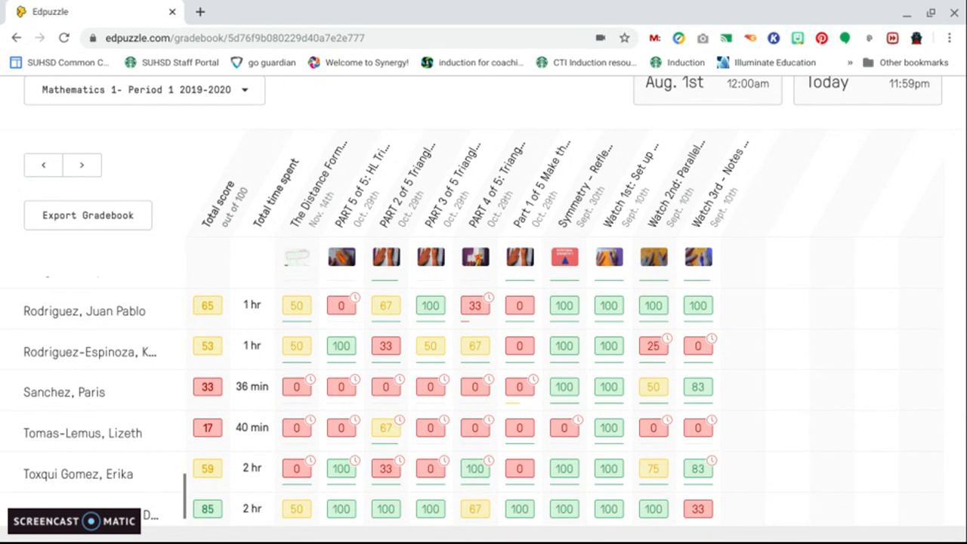
scroll(483, 400, "down", 1)
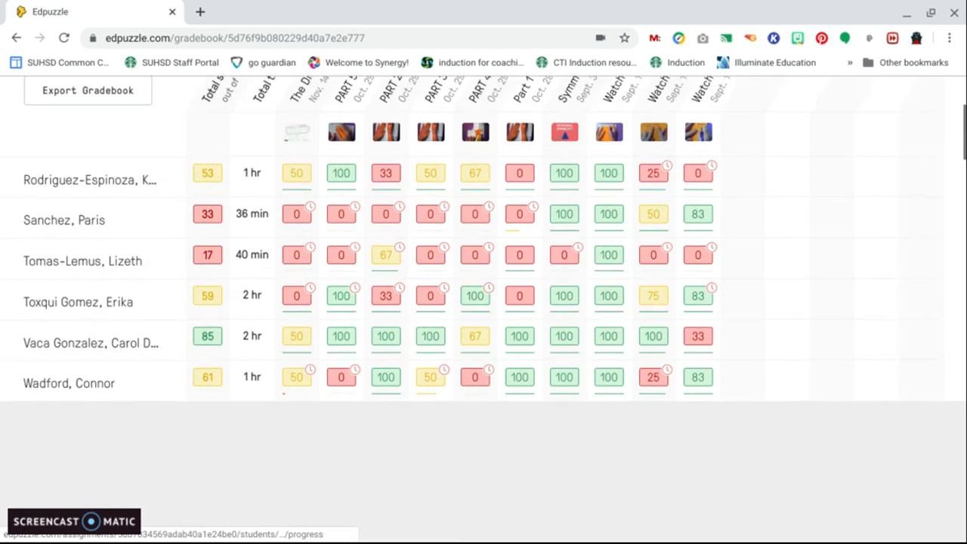
scroll(484, 340, "up", 5)
scroll(483, 302, "up", 15)
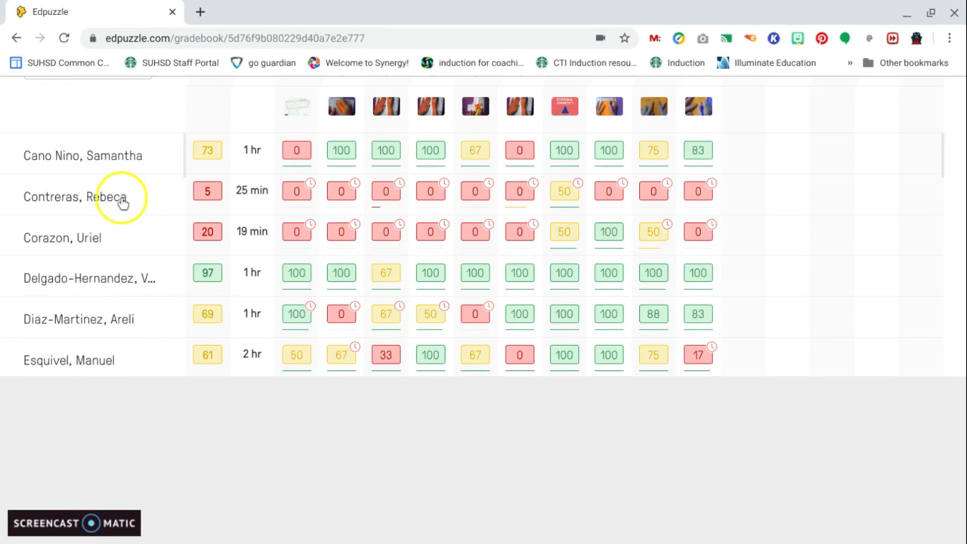
scroll(274, 240, "down", 1)
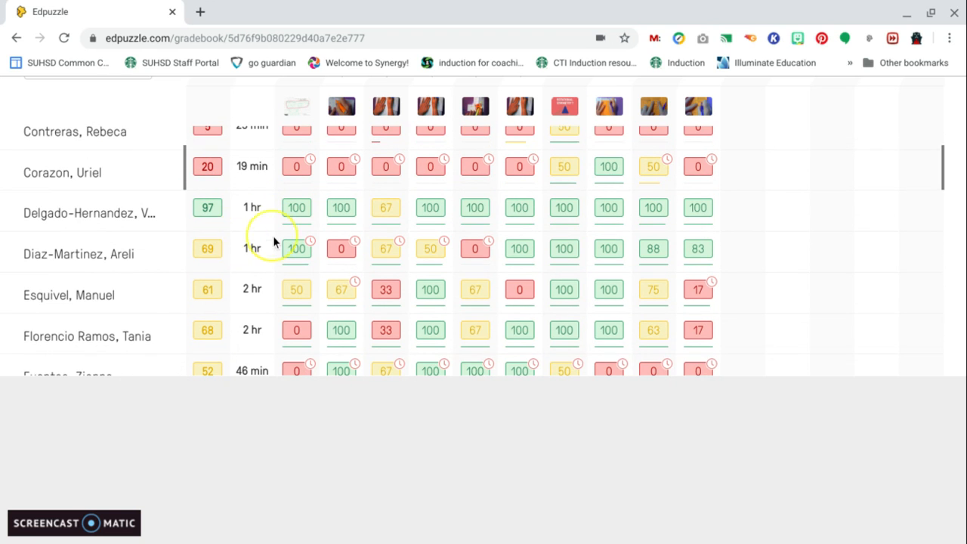
left_click(101, 218)
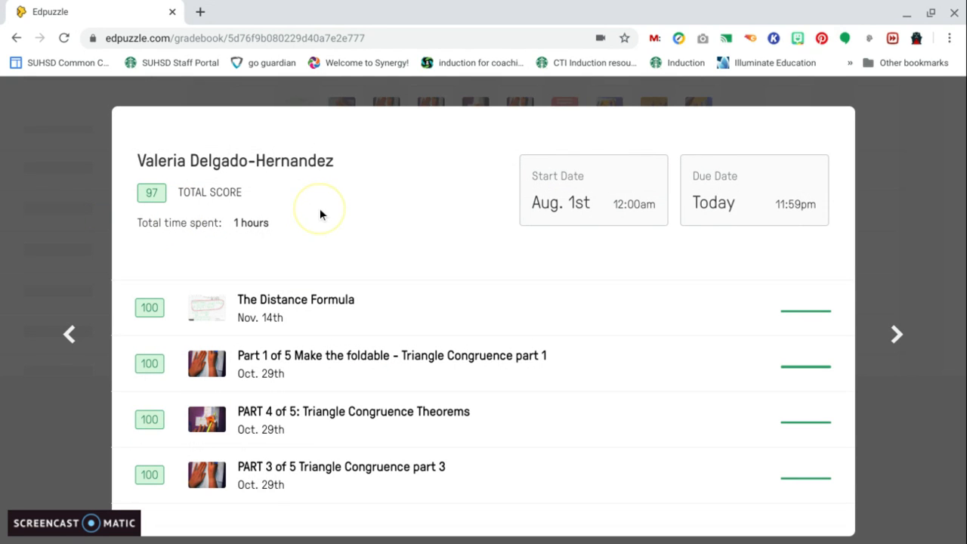
scroll(412, 325, "down", 3)
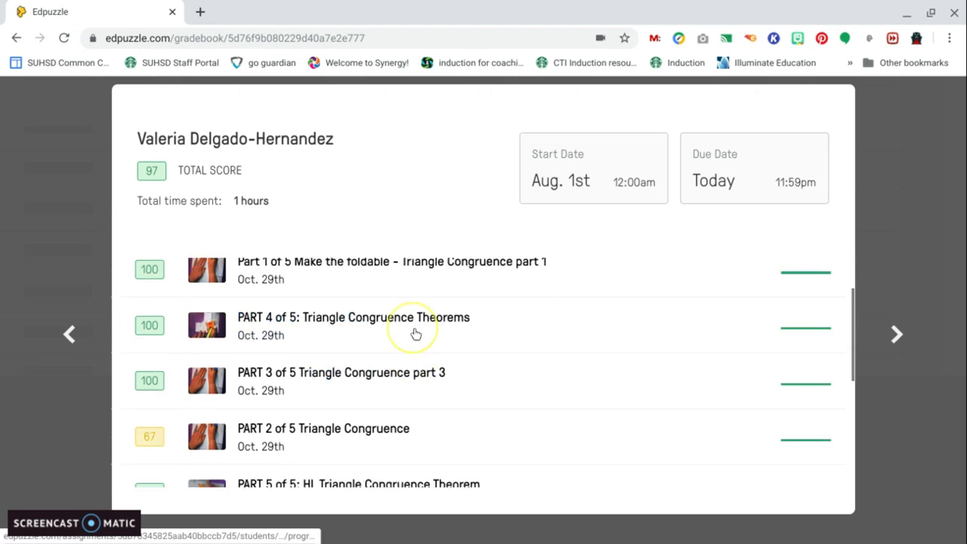
scroll(415, 333, "down", 2)
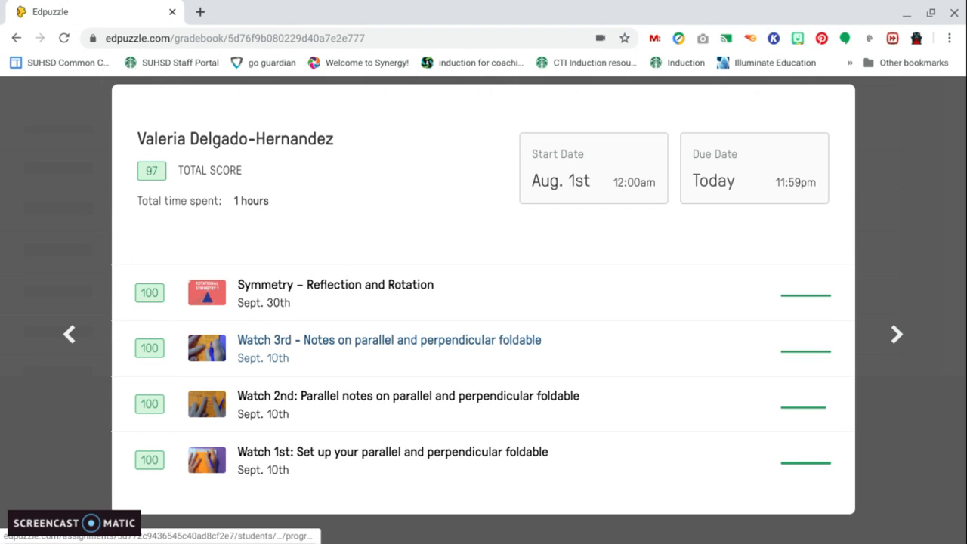
scroll(416, 340, "up", 4)
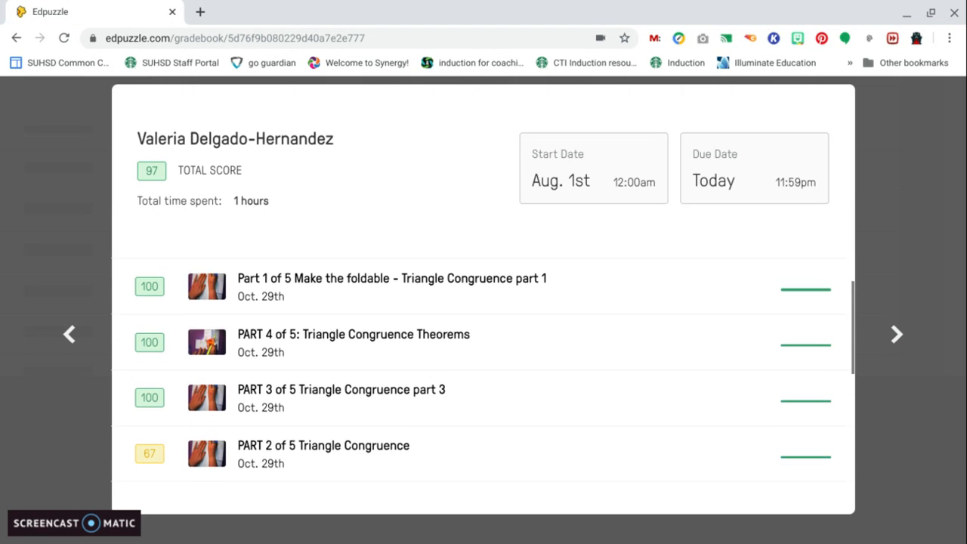
Open that student's detailed results for PART 2 of 5 Triangle Congruence and review the viewing counts and answers
left_click(296, 447)
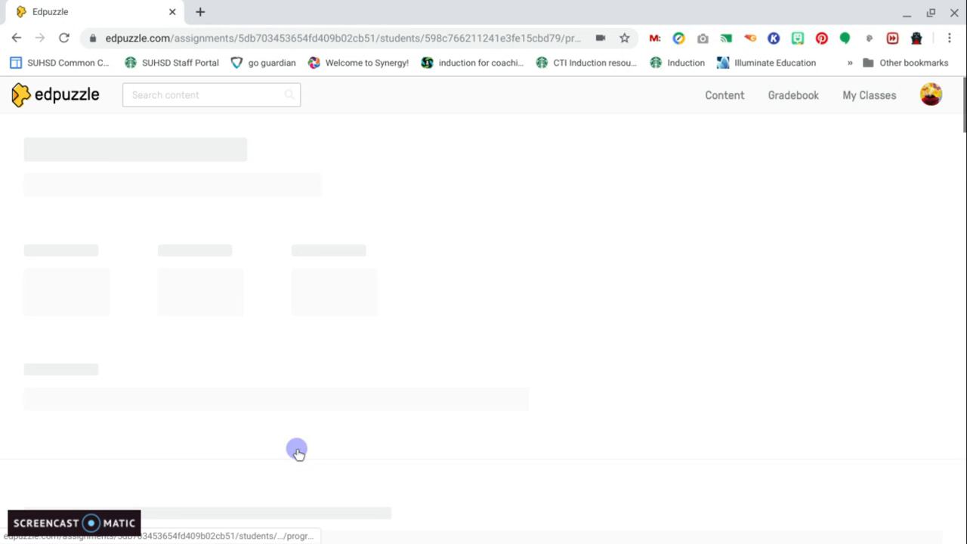
scroll(479, 310, "down", 2)
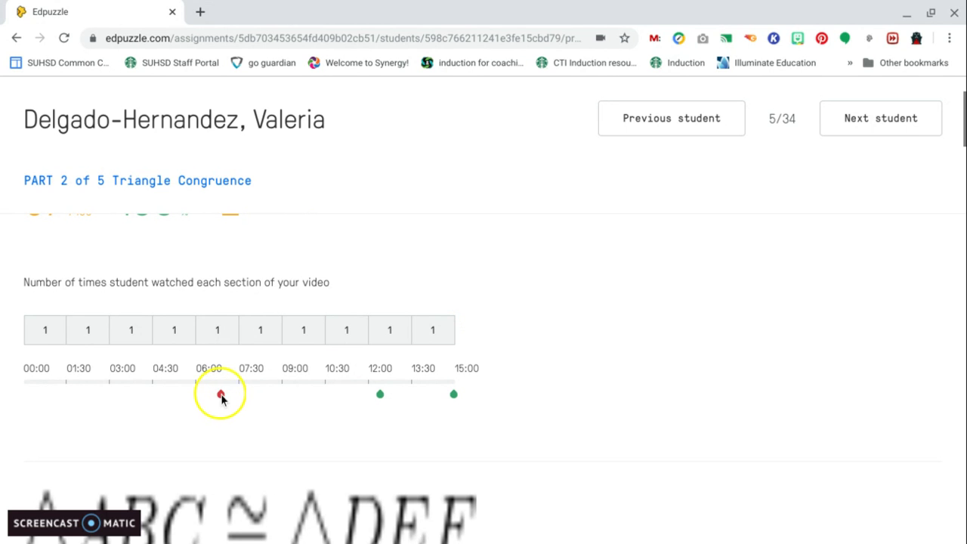
scroll(221, 394, "up", 2)
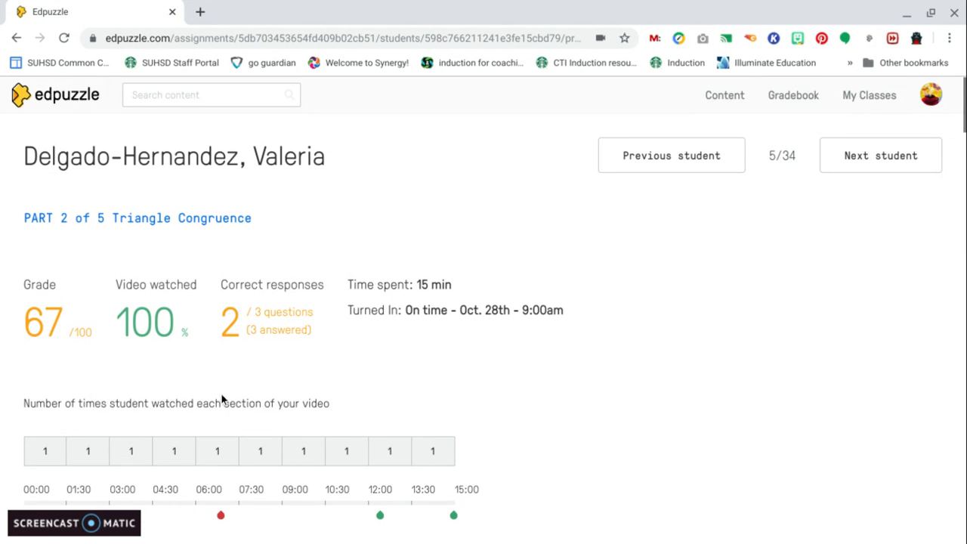
scroll(222, 395, "down", 2)
scroll(222, 394, "down", 4)
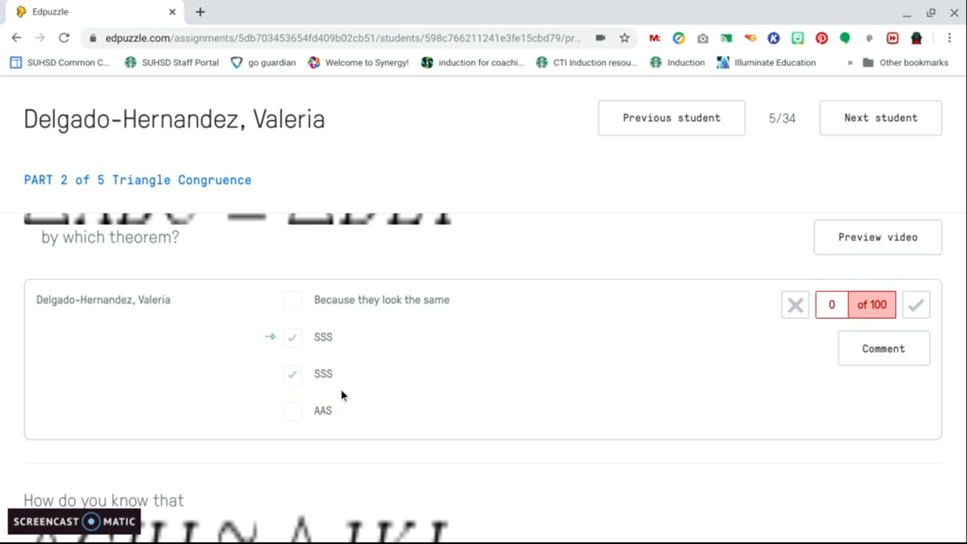
scroll(341, 389, "down", 1)
scroll(341, 390, "up", 1)
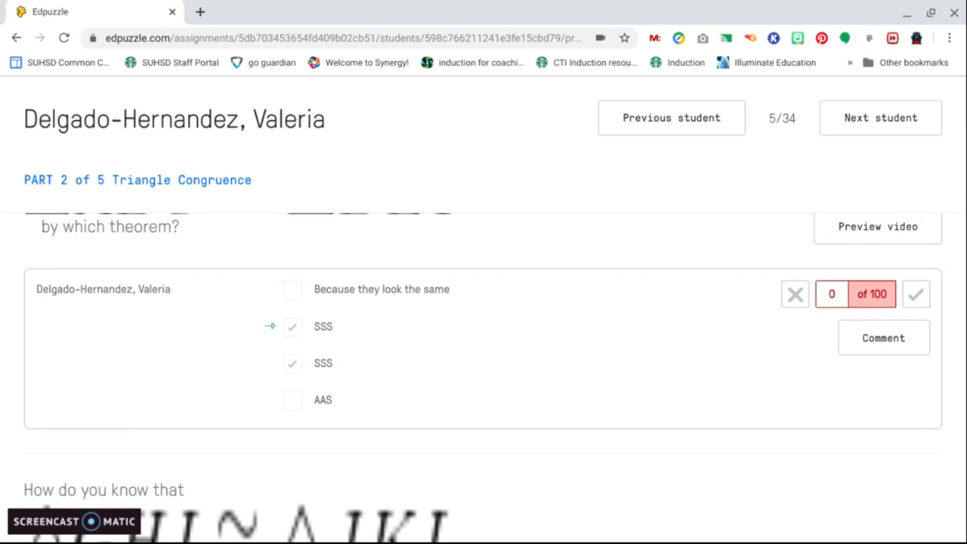
Step back through the previous two students' results for the same assignment
left_click(637, 119)
scroll(512, 189, "down", 3)
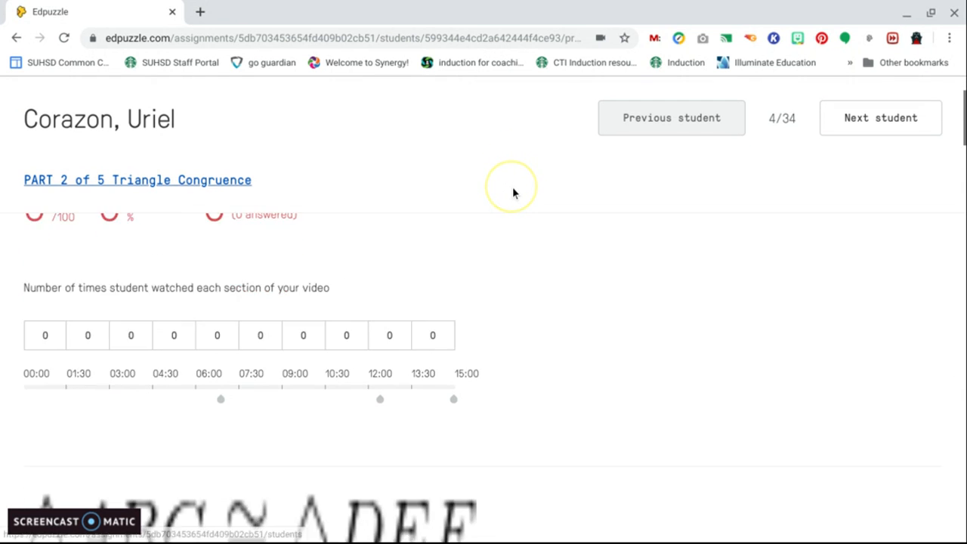
left_click(670, 111)
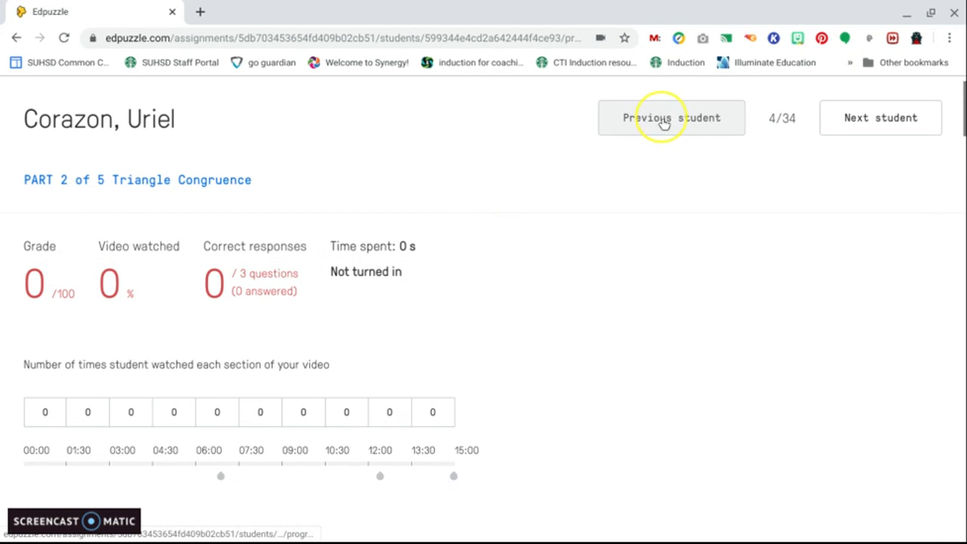
scroll(829, 296, "down", 3)
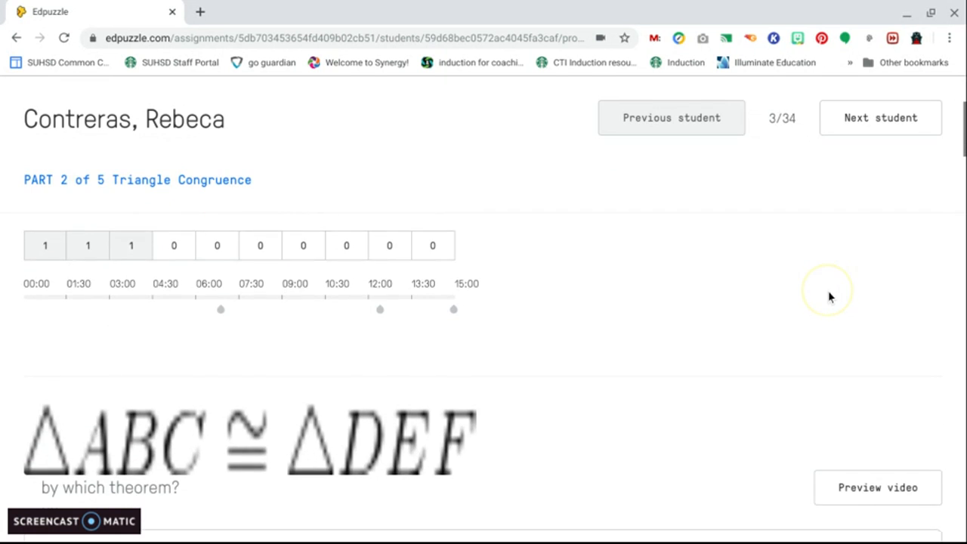
Return to the Gradebook, then go to My Content in the Content library
left_click(795, 108)
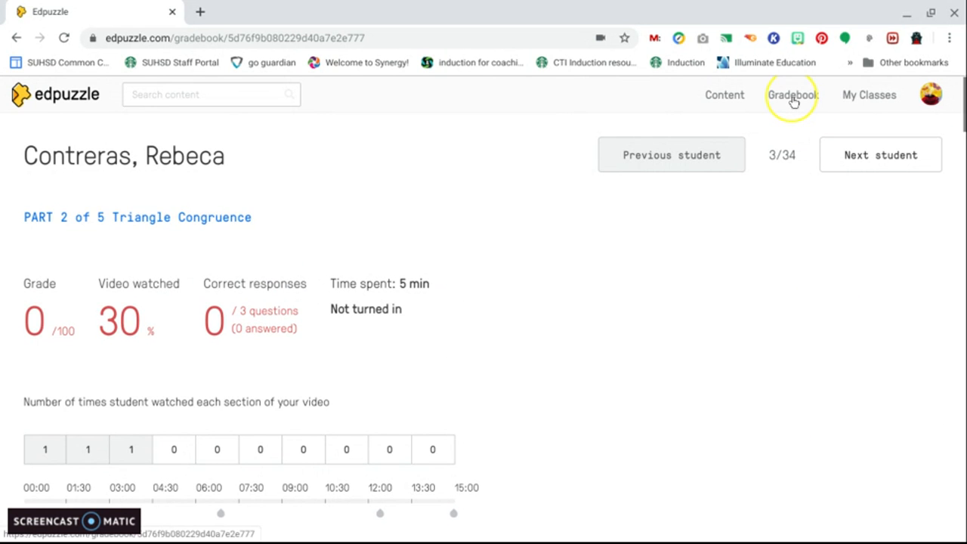
left_click(724, 99)
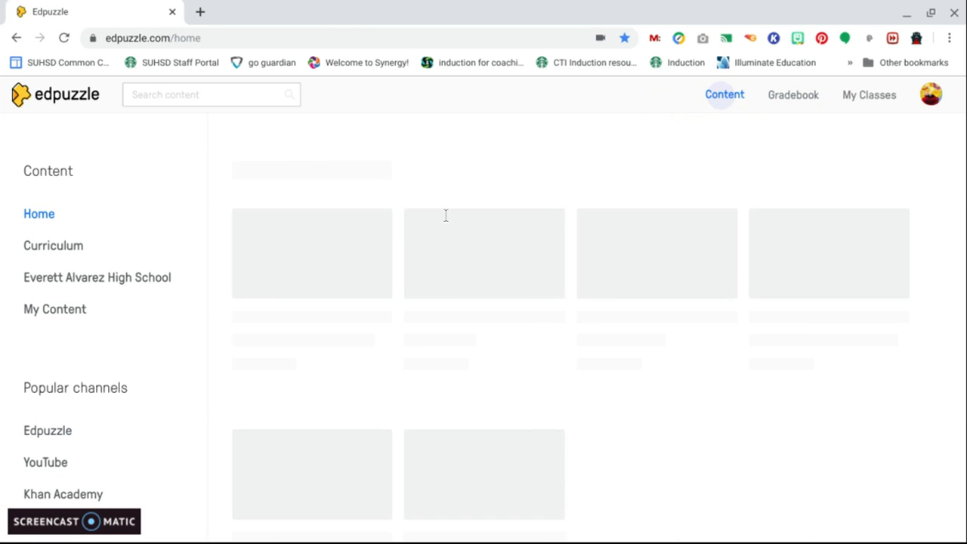
left_click(69, 316)
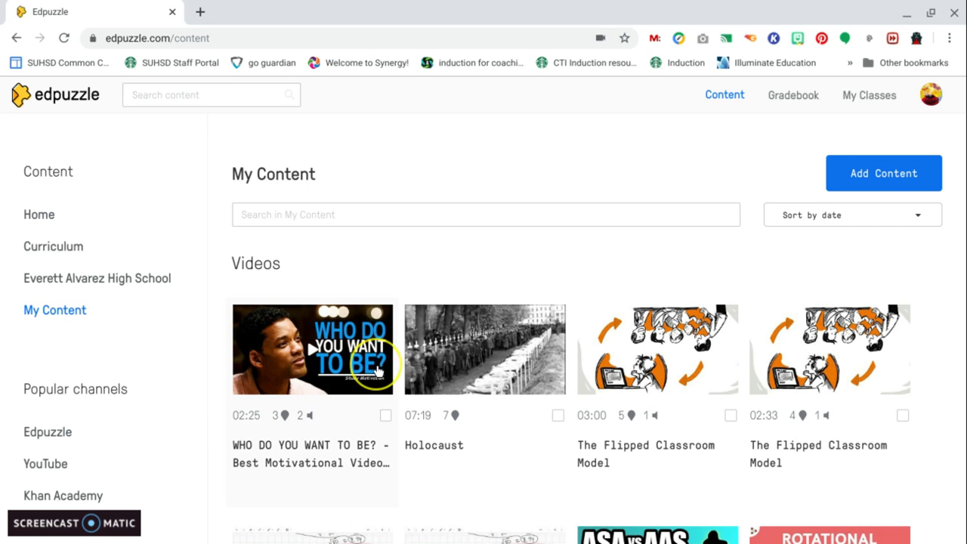
Browse through the videos listed in My Content
scroll(378, 372, "down", 3)
scroll(379, 372, "down", 3)
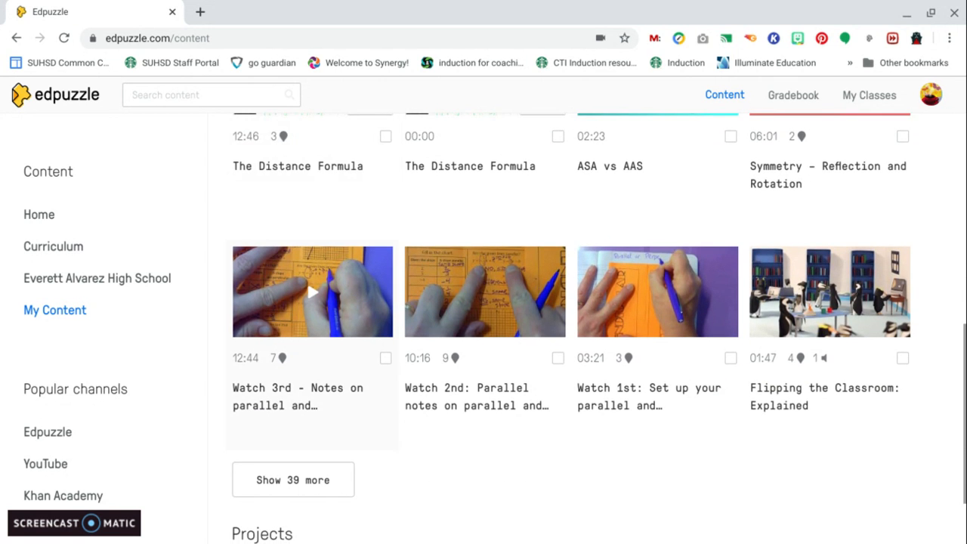
scroll(325, 385, "down", 1)
left_click(325, 385)
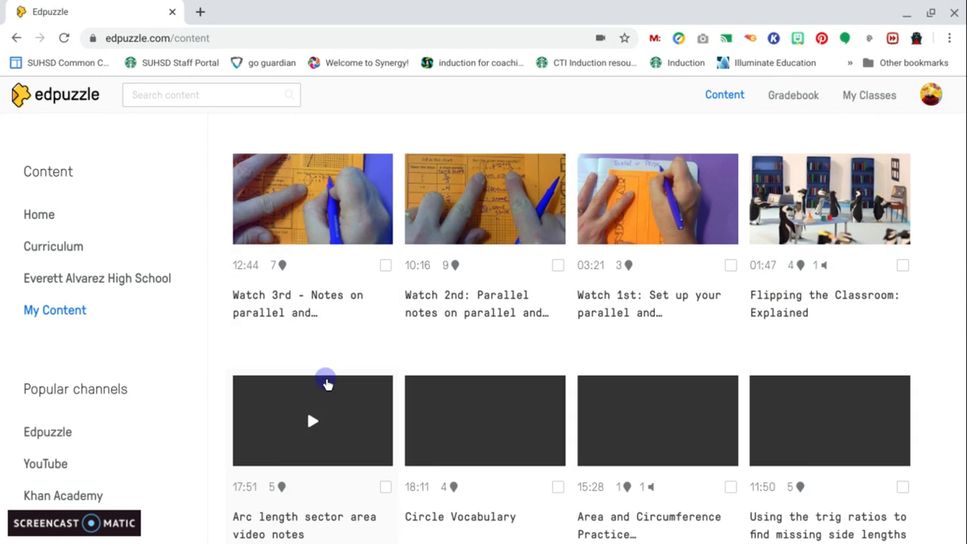
scroll(326, 384, "down", 6)
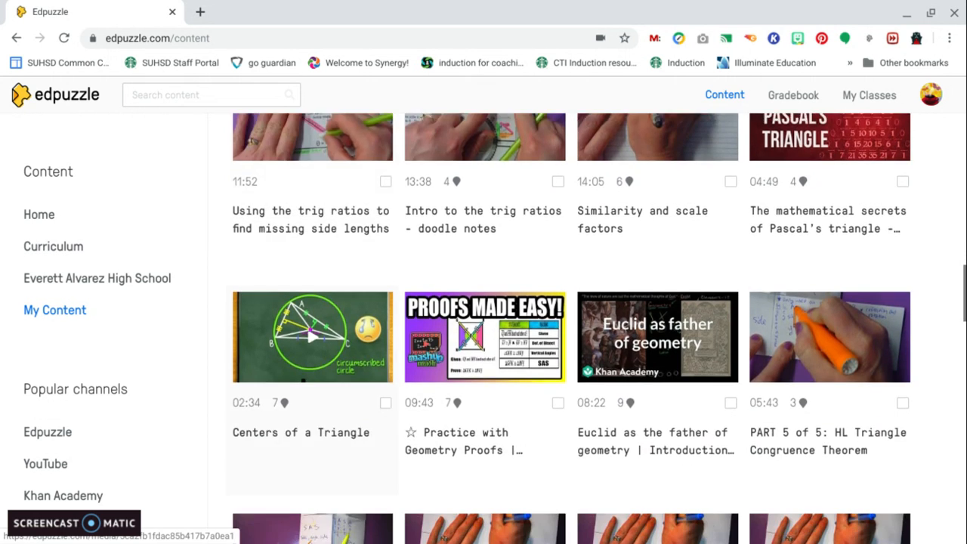
scroll(327, 383, "down", 6)
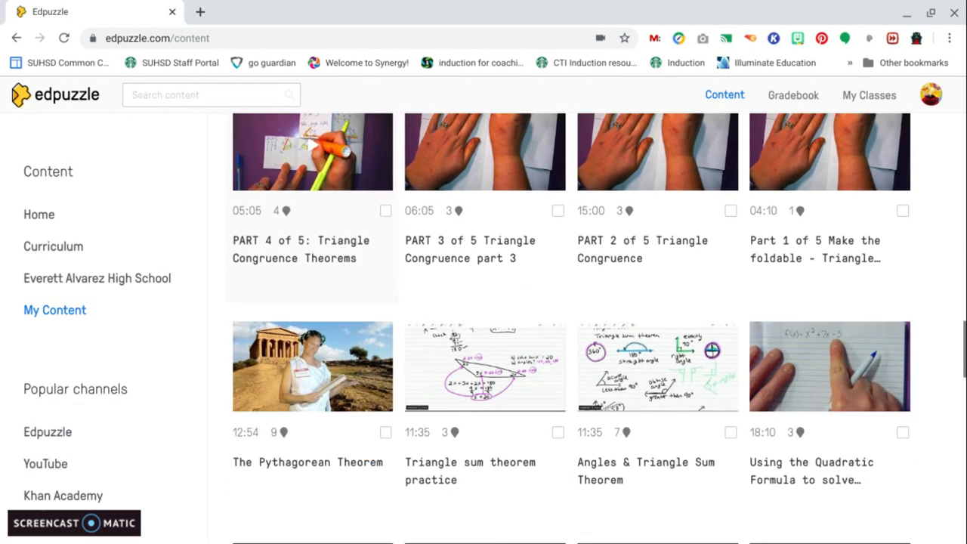
scroll(327, 383, "down", 3)
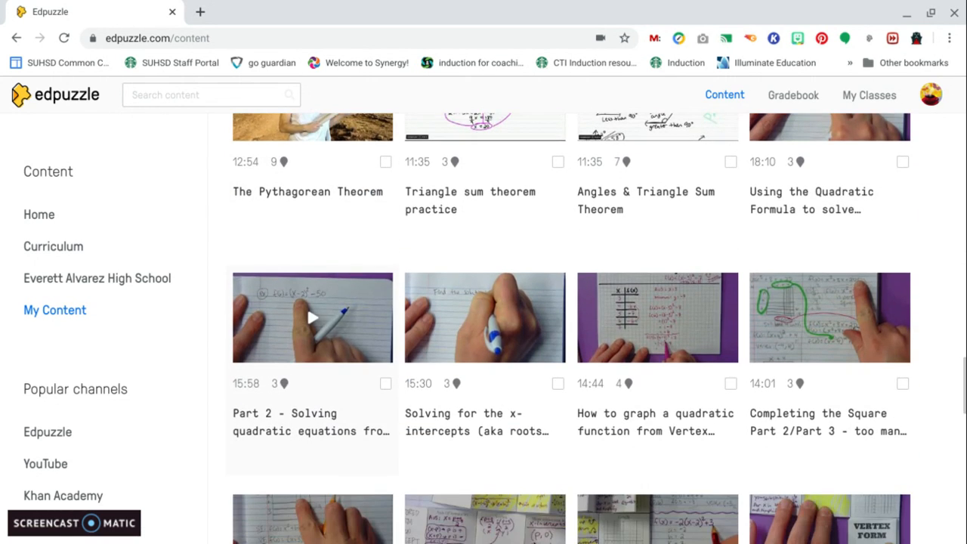
scroll(326, 384, "down", 3)
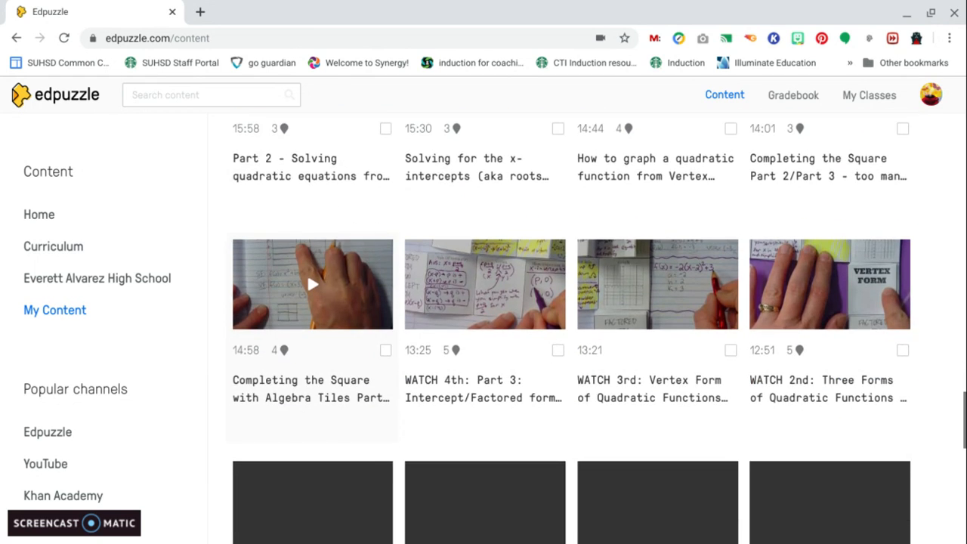
scroll(327, 384, "down", 3)
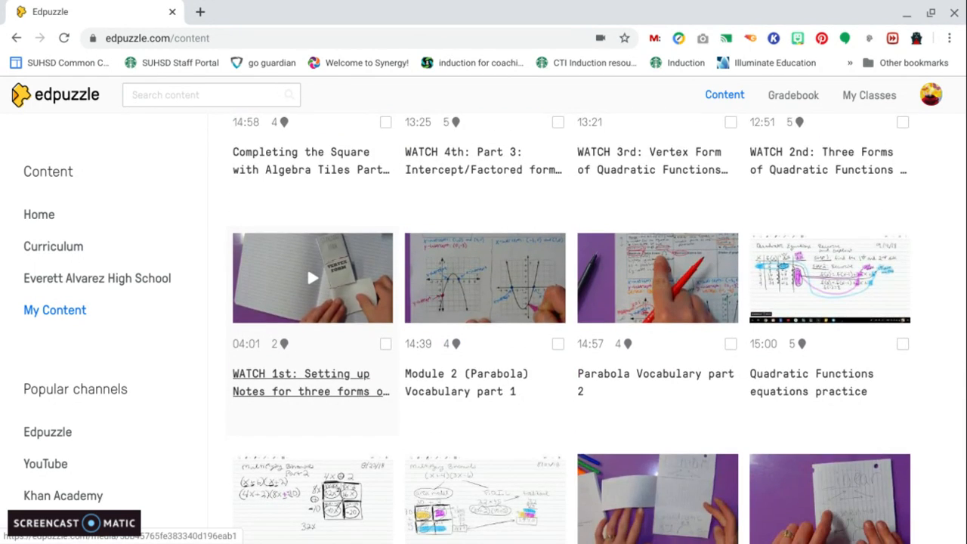
scroll(327, 384, "up", 12)
scroll(312, 496, "up", 5)
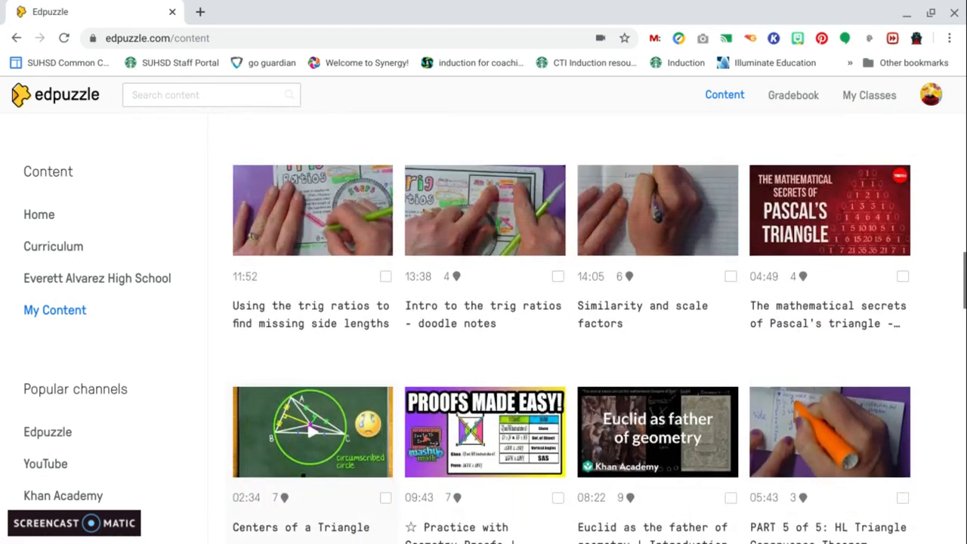
scroll(311, 496, "up", 6)
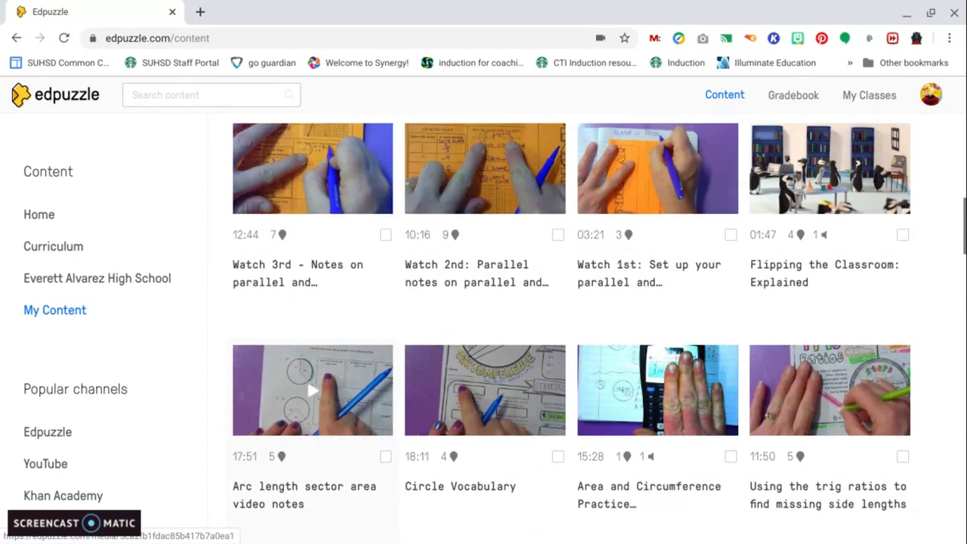
scroll(311, 496, "down", 2)
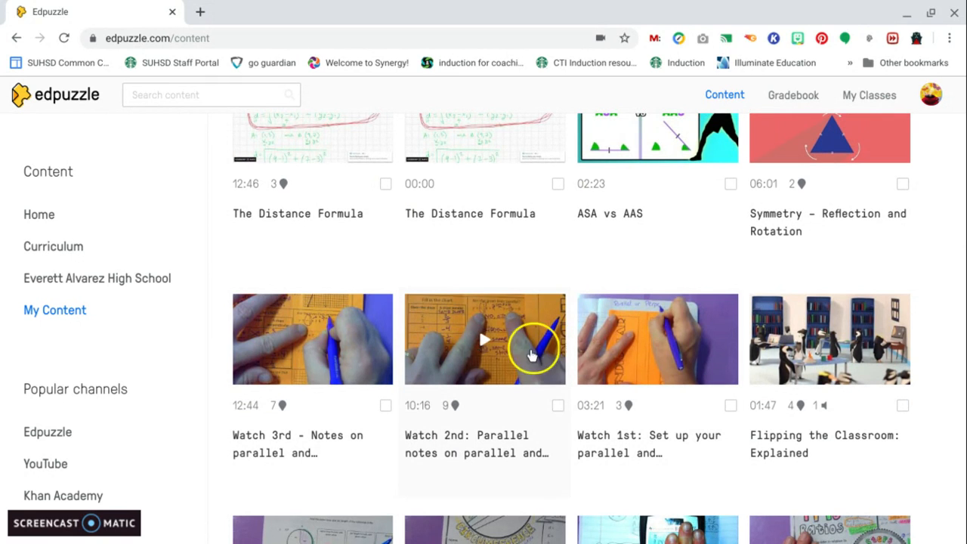
Open the Watch 3rd - Notes on parallel and perpendicular foldable video and preview it, jumping to its first note
left_click(382, 350)
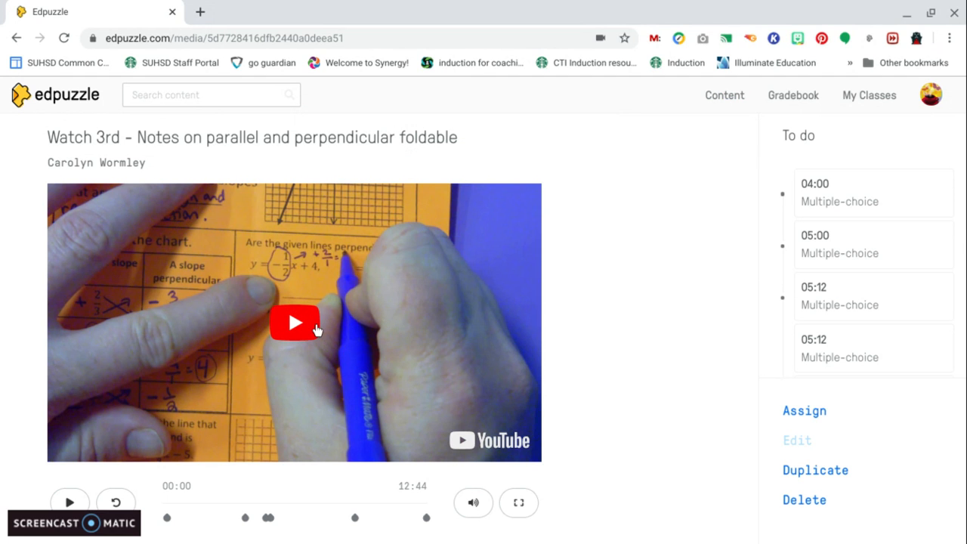
scroll(318, 331, "down", 1)
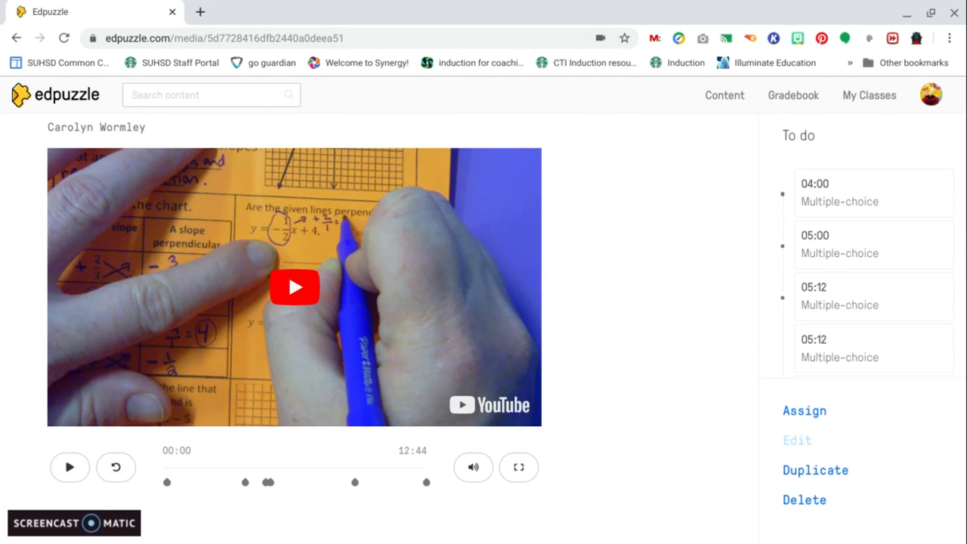
left_click(308, 293)
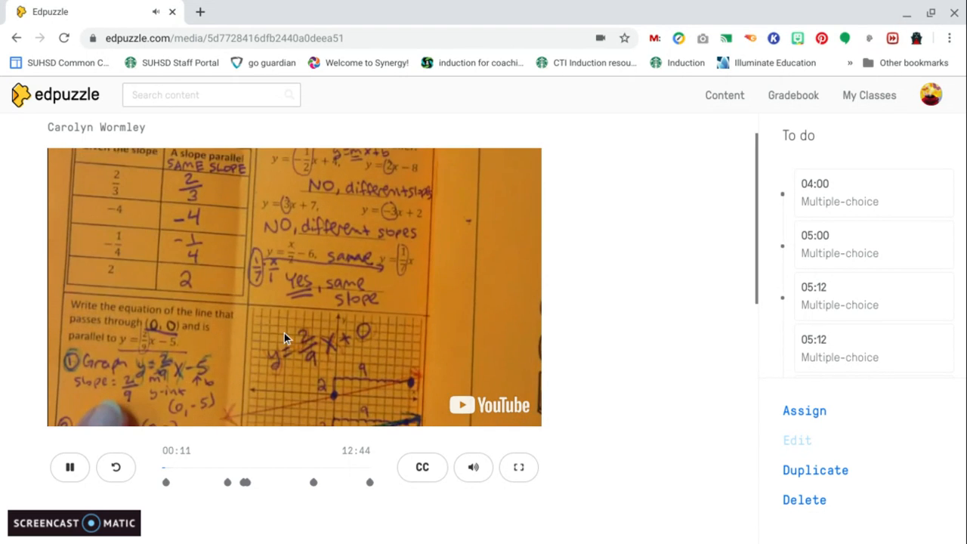
left_click(70, 467)
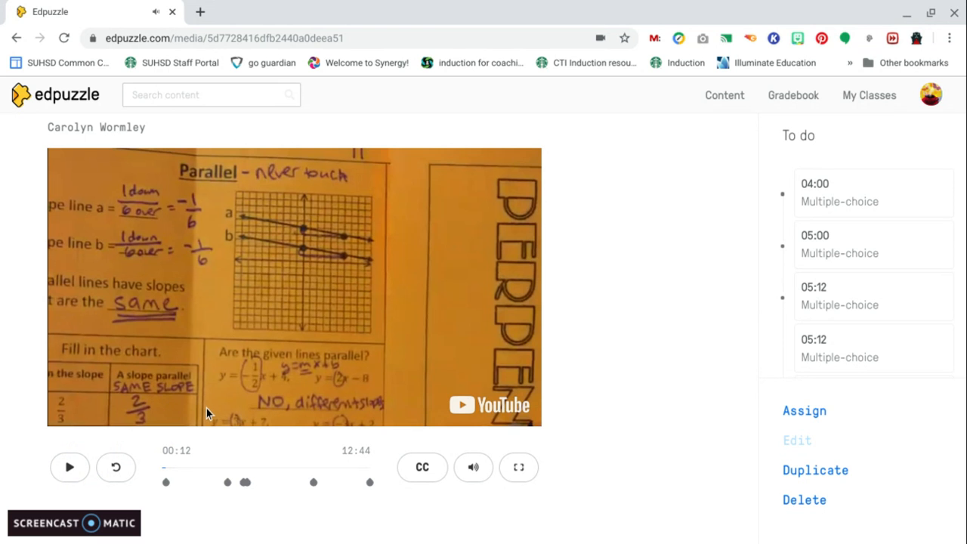
left_click(164, 482)
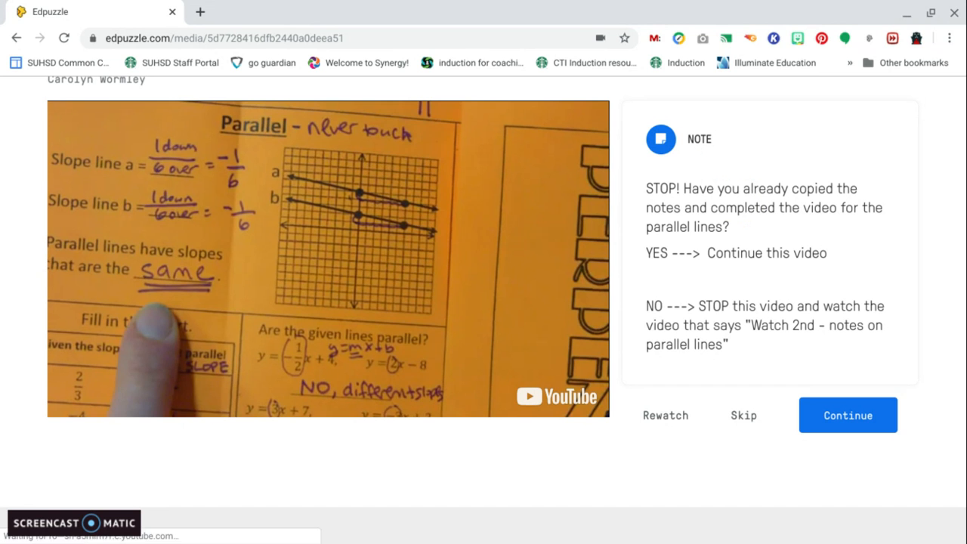
Step through the preview's notes and questions by skipping each and jumping between timeline markers, then pause it
left_click(743, 415)
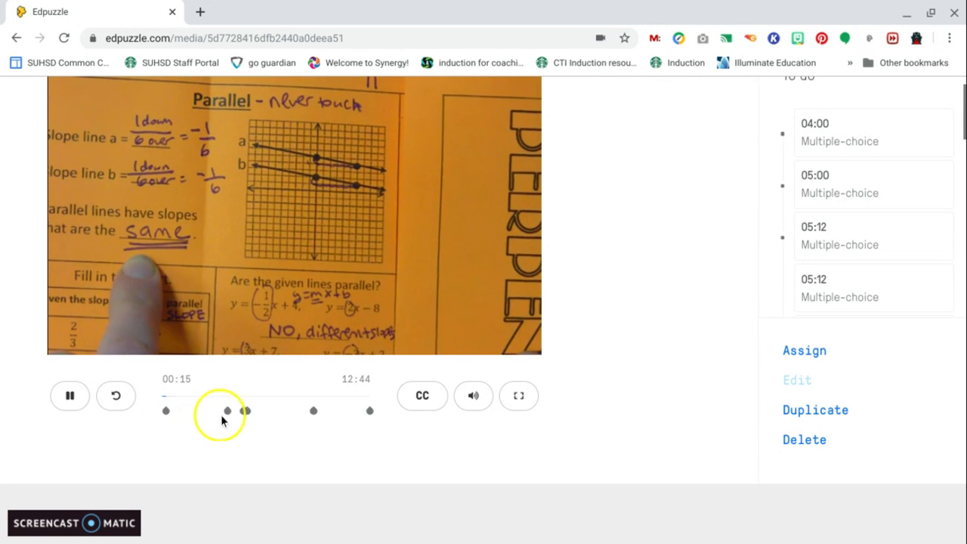
left_click(227, 411)
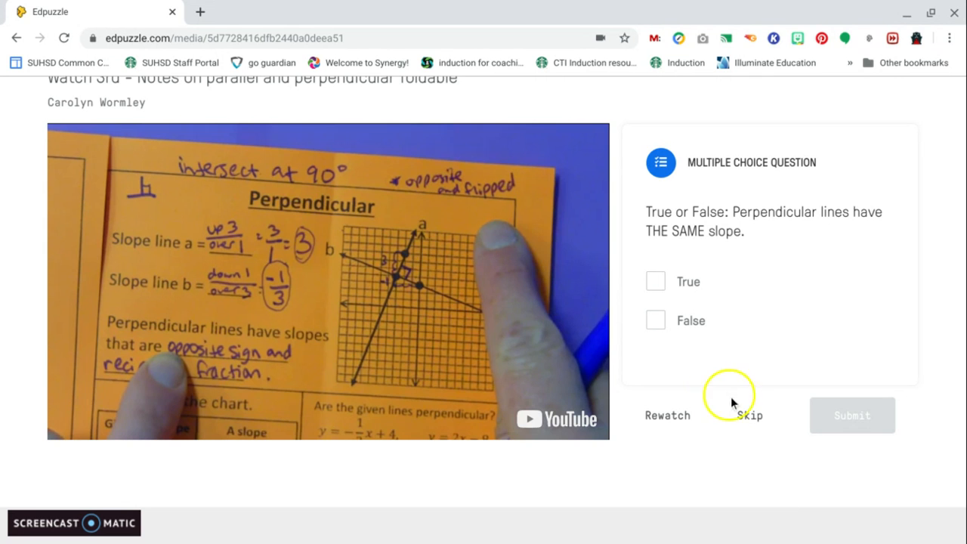
left_click(744, 412)
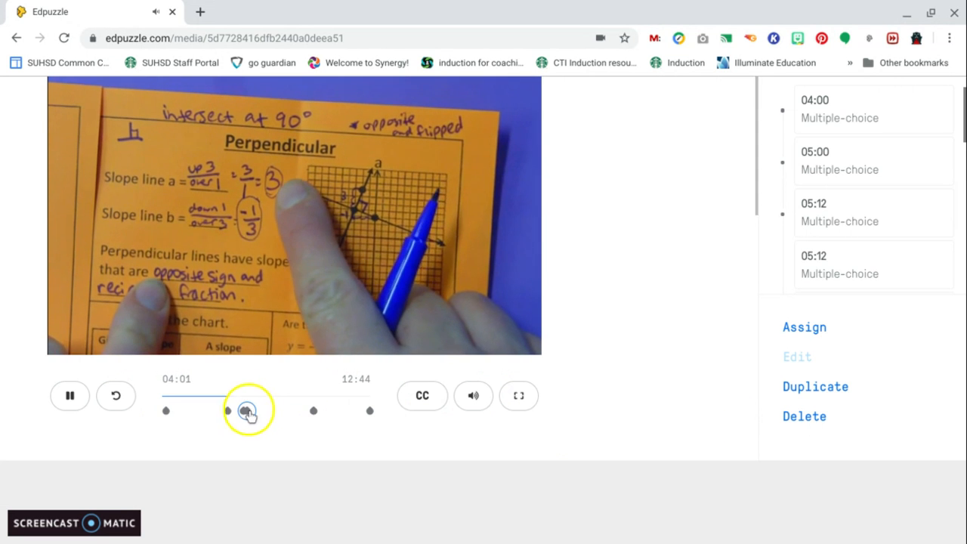
left_click(245, 410)
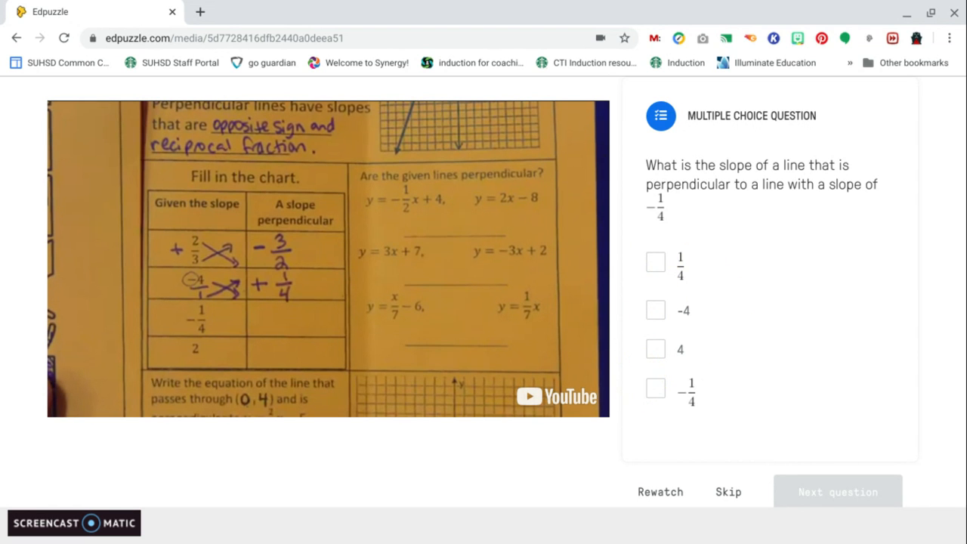
scroll(714, 272, "down", 1)
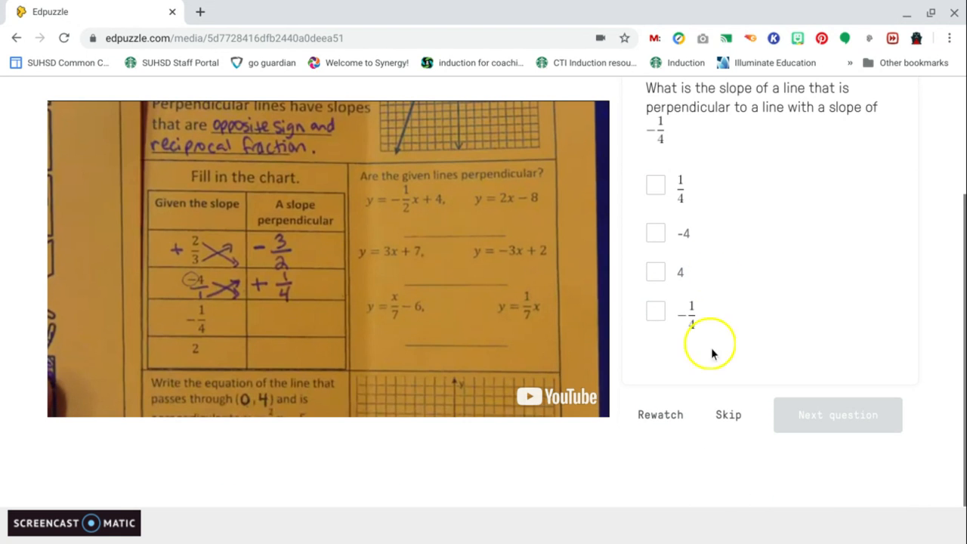
left_click(727, 415)
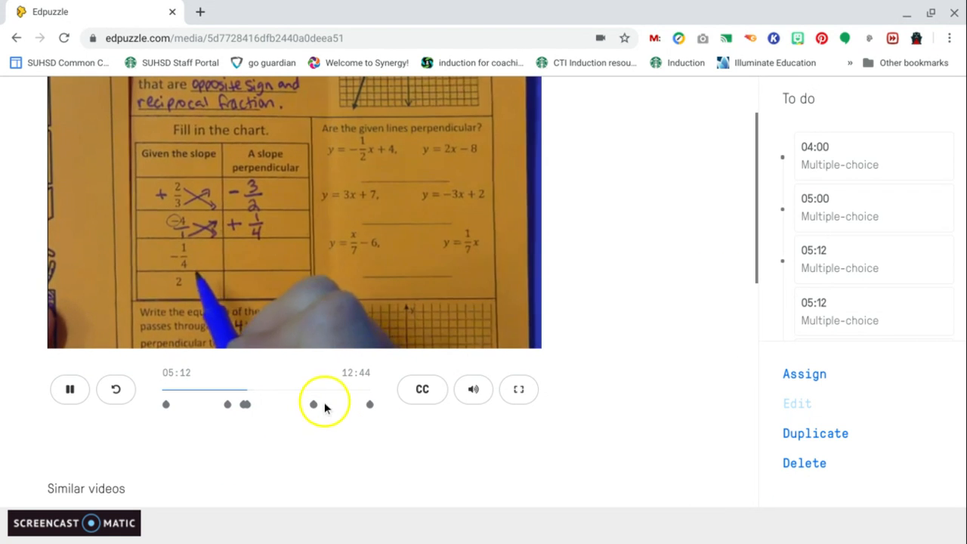
left_click(314, 406)
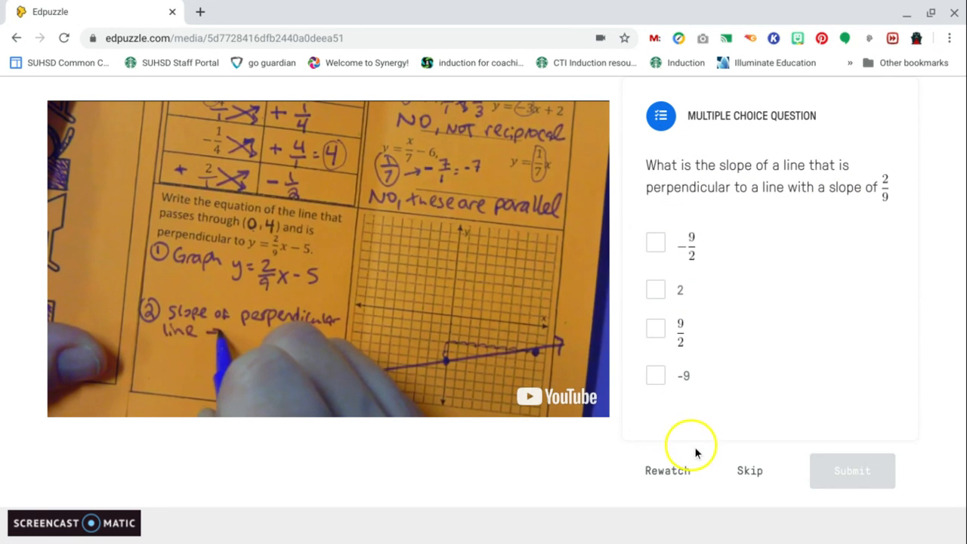
left_click(748, 471)
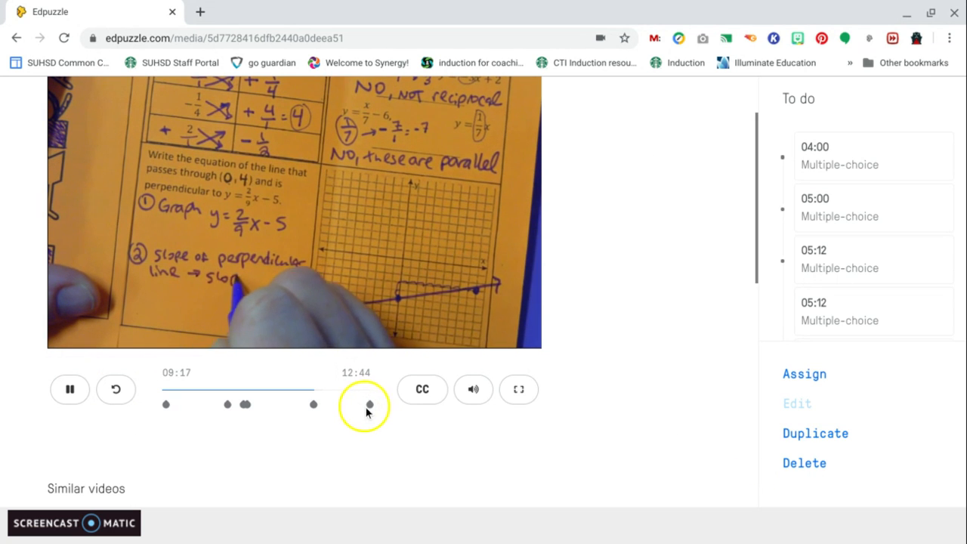
left_click(423, 389)
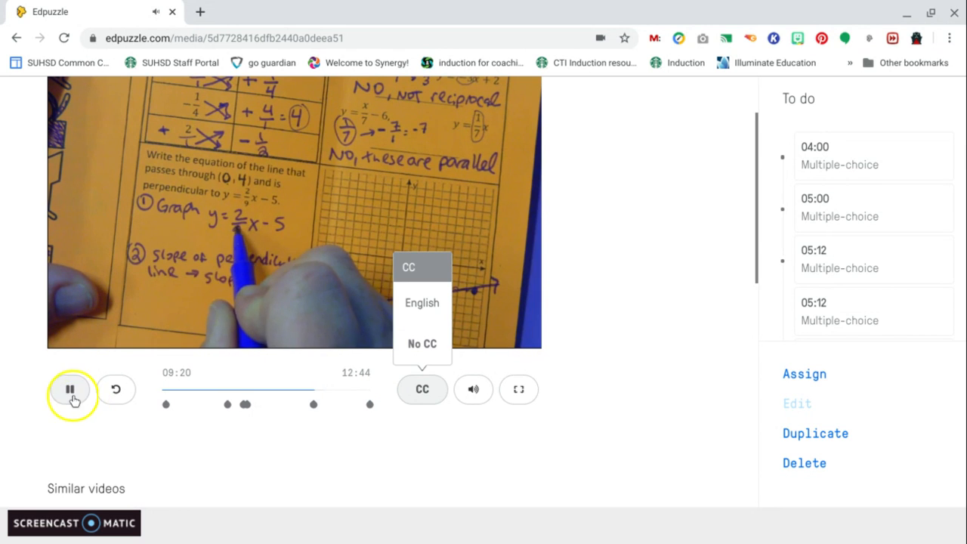
left_click(71, 391)
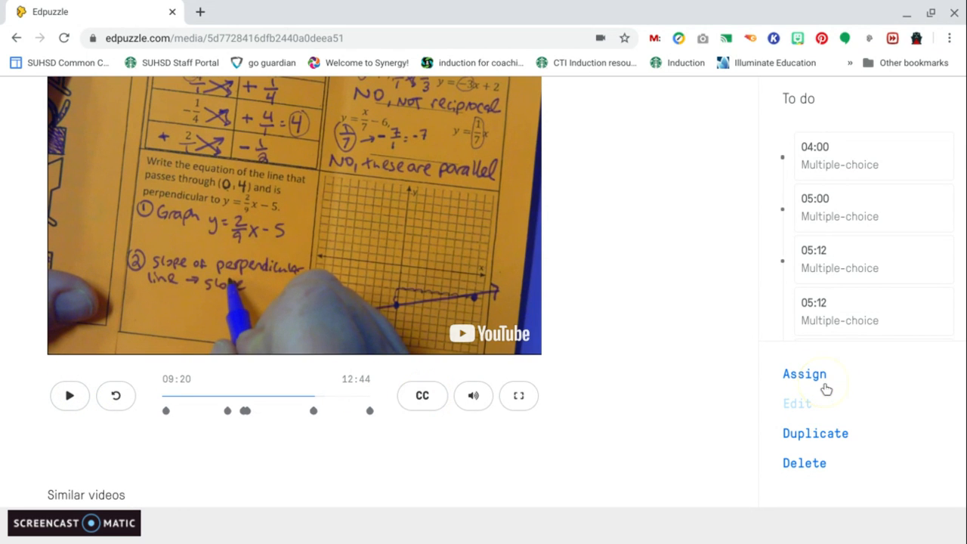
Open the account menu and look over its options
left_click(839, 375)
left_click(816, 458)
scroll(816, 458, "up", 1)
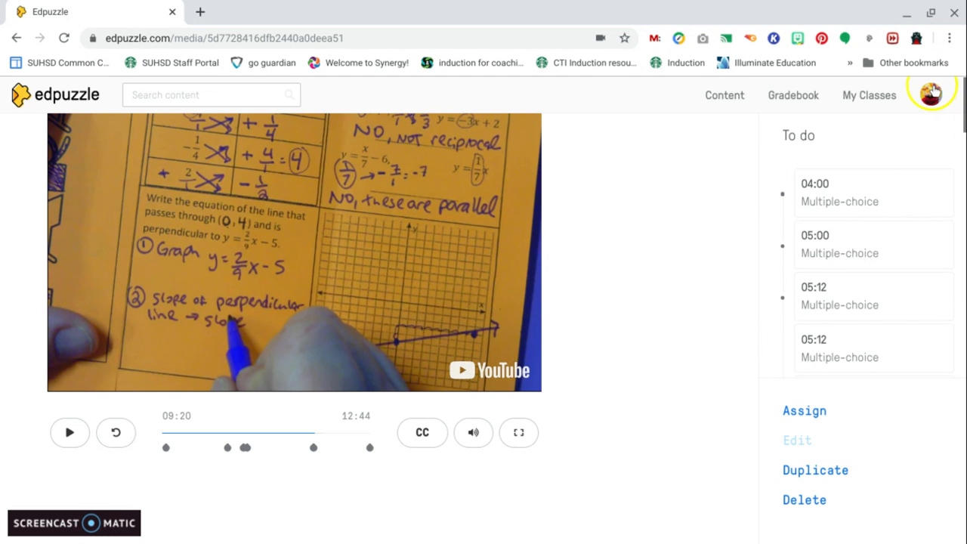
left_click(932, 92)
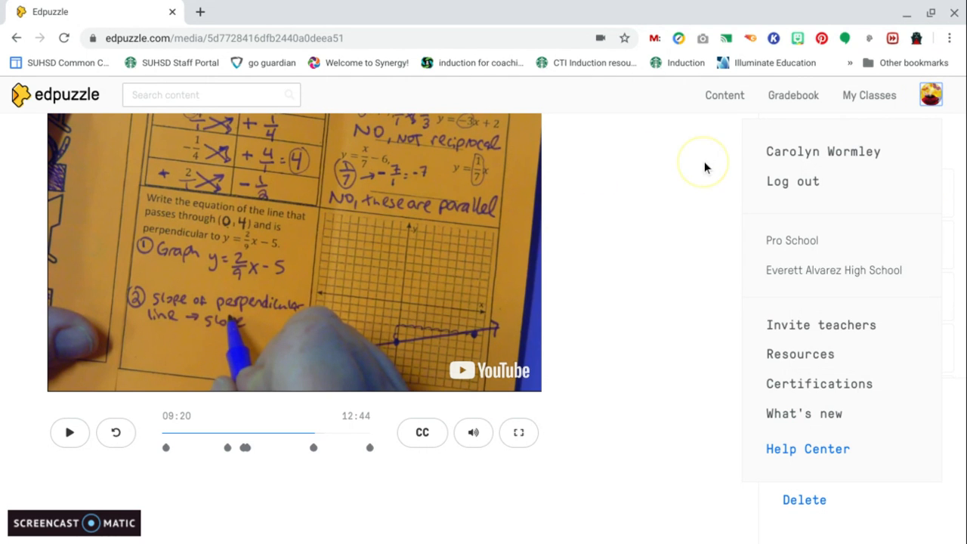
scroll(856, 200, "down", 2)
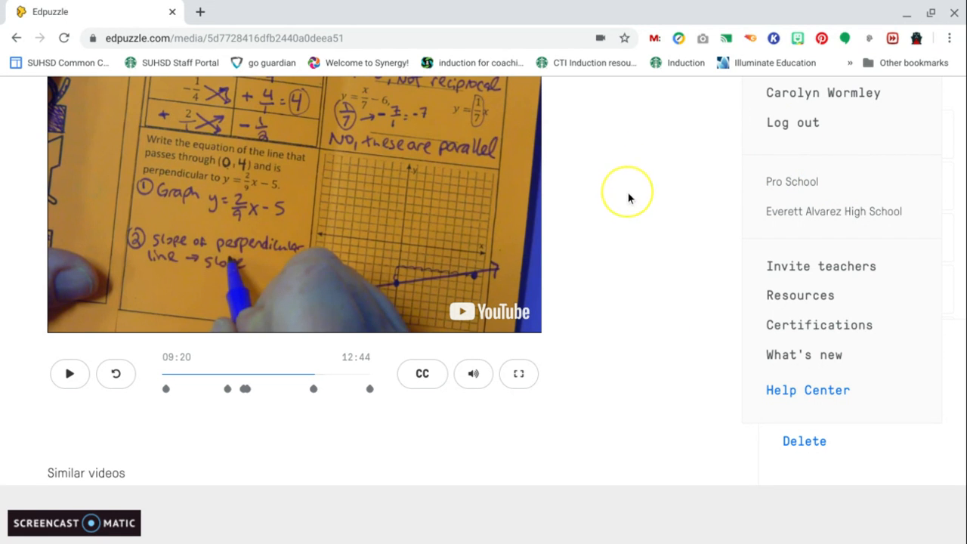
scroll(628, 198, "up", 1)
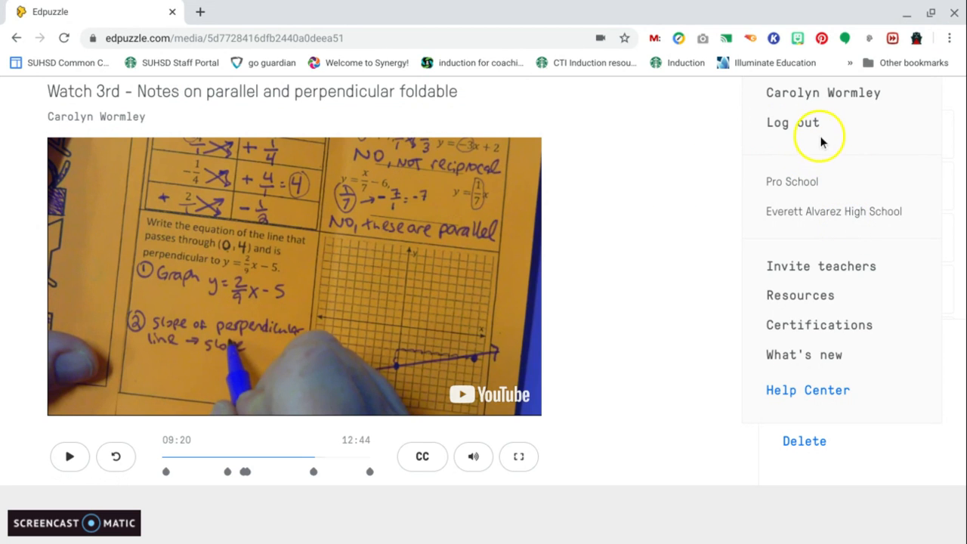
scroll(850, 160, "up", 1)
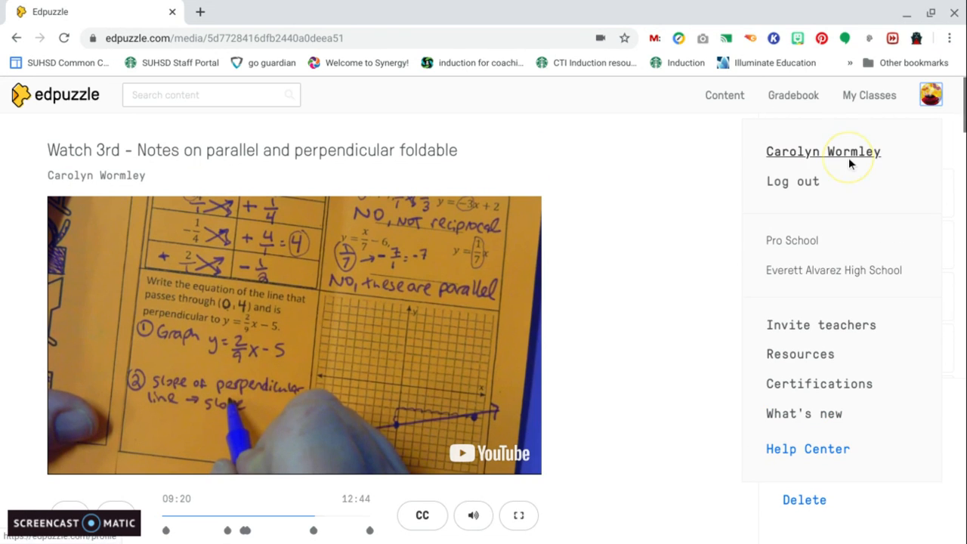
Go to the Everett Alvarez High School content page and open its list of teachers
left_click(890, 98)
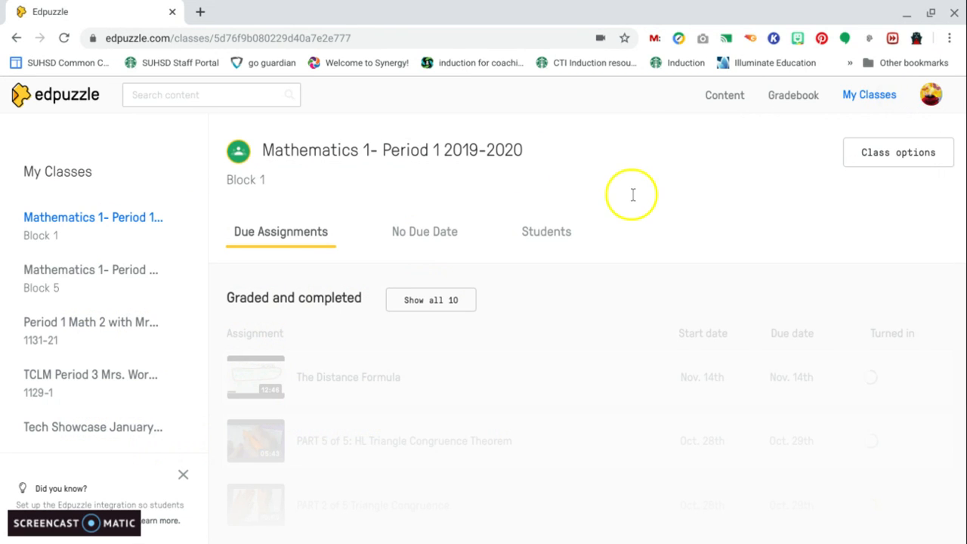
left_click(723, 96)
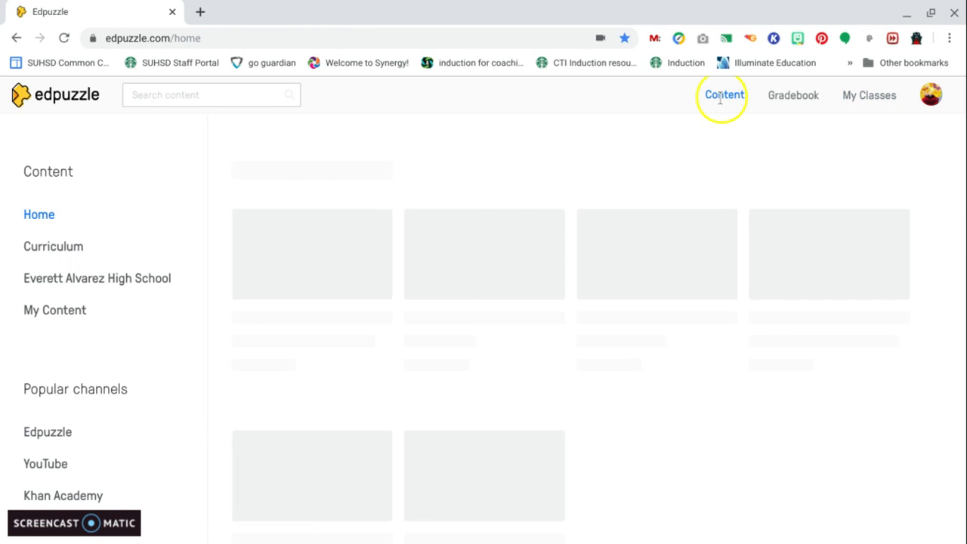
left_click(136, 281)
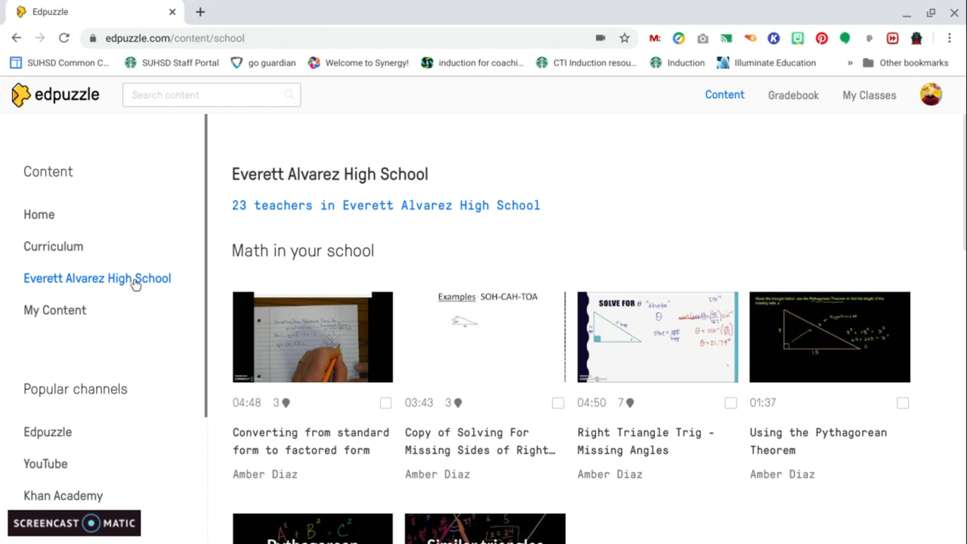
left_click(443, 213)
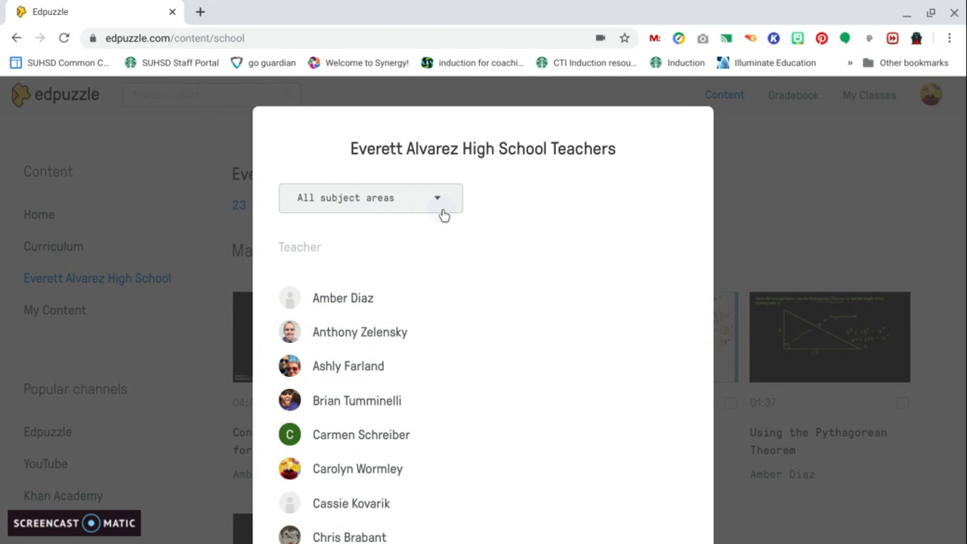
Scroll the teacher list and open one colleague's channel
scroll(529, 362, "down", 1)
scroll(531, 364, "down", 1)
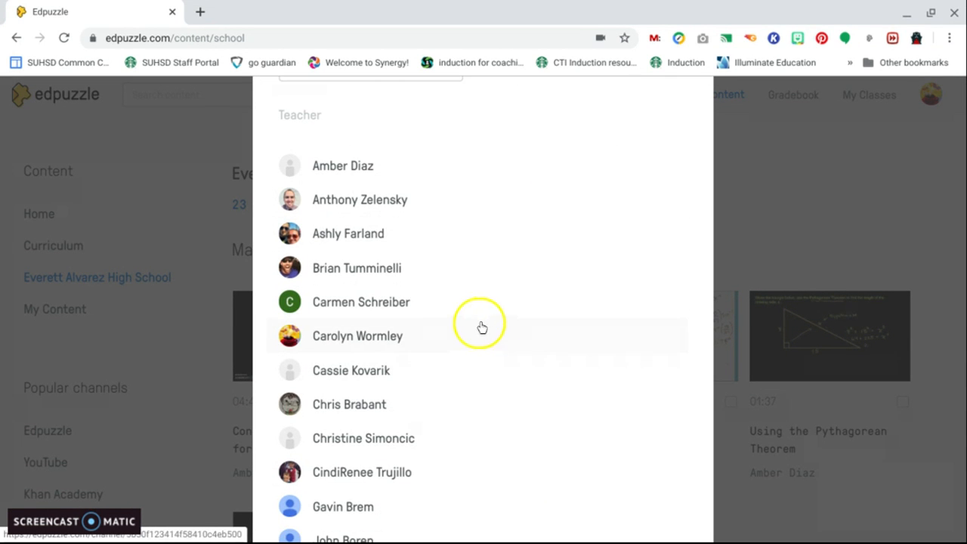
scroll(477, 293, "down", 1)
left_click(346, 315)
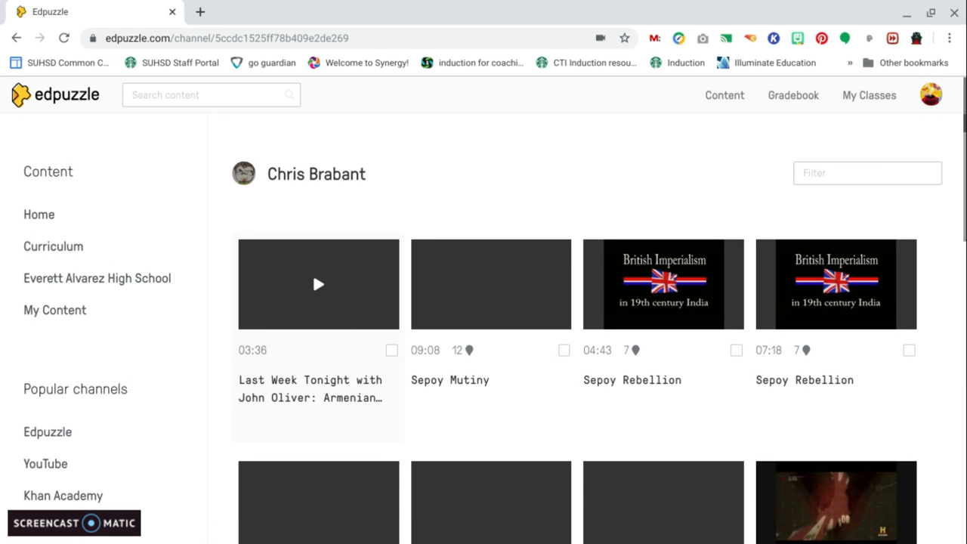
Browse the videos shared in that teacher's channel
left_click(511, 326)
scroll(512, 327, "down", 6)
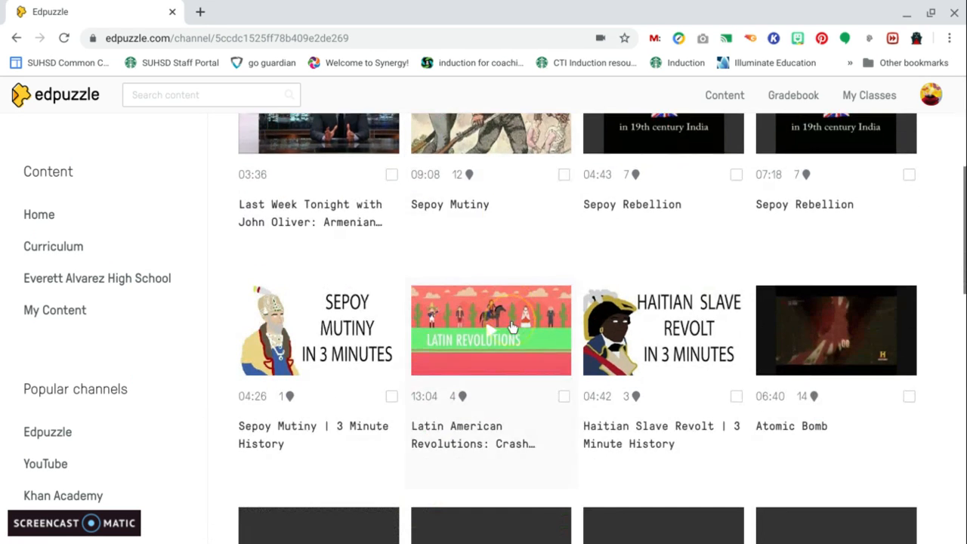
scroll(489, 234, "down", 6)
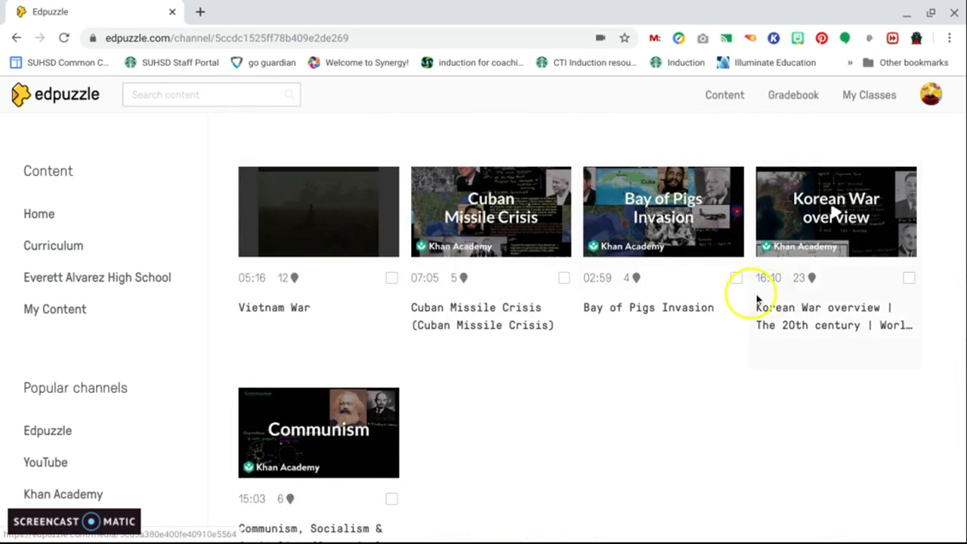
scroll(822, 307, "down", 1)
scroll(492, 257, "up", 3)
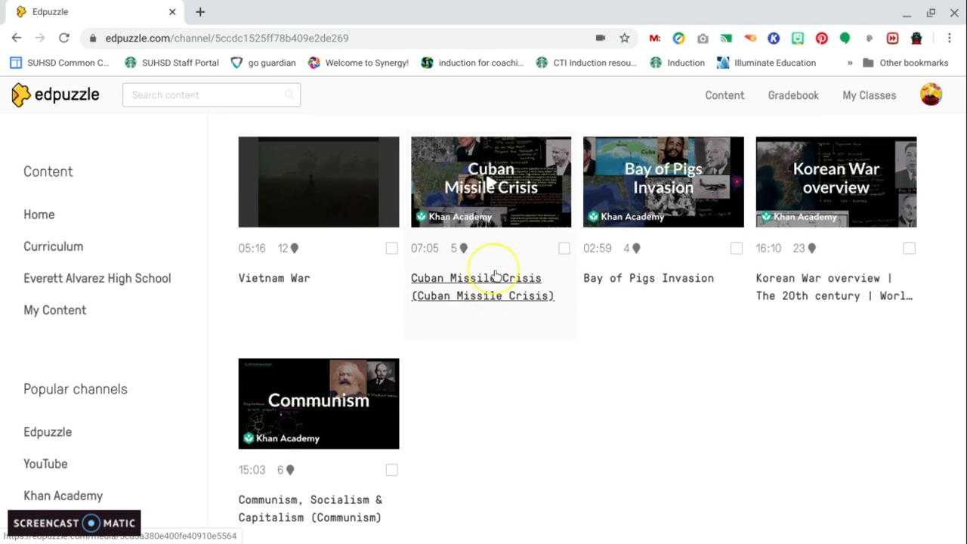
scroll(495, 276, "up", 4)
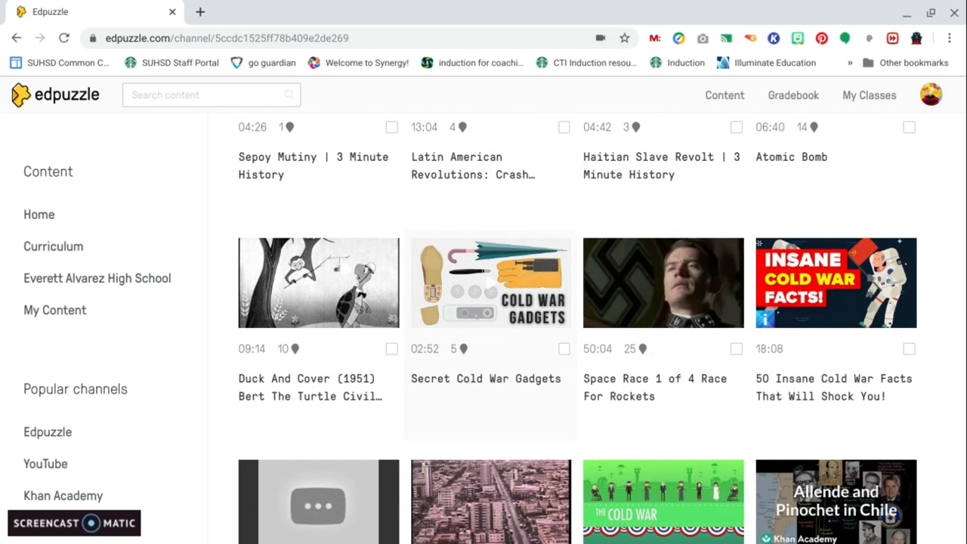
scroll(491, 287, "up", 4)
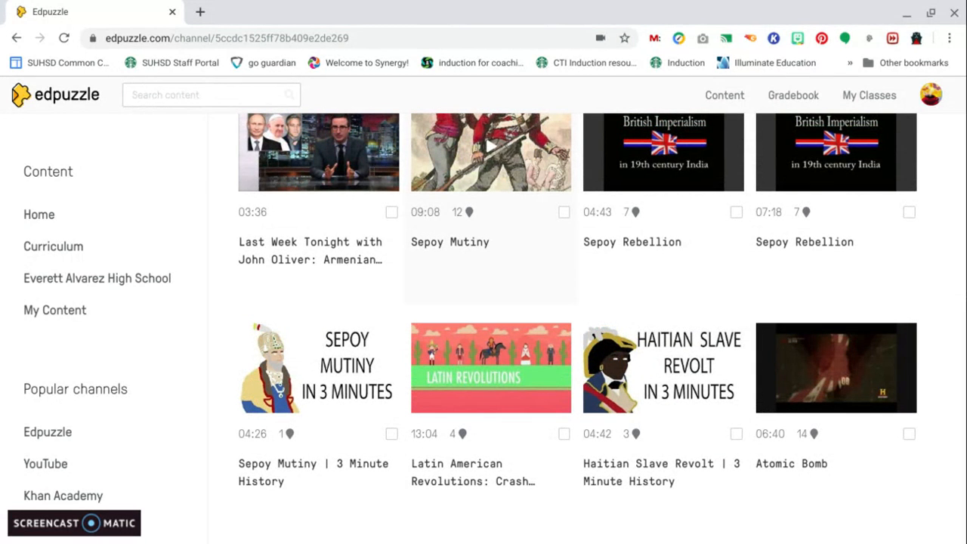
Return to Content Home and browse the Math in your school and Trending in Math videos
left_click(40, 216)
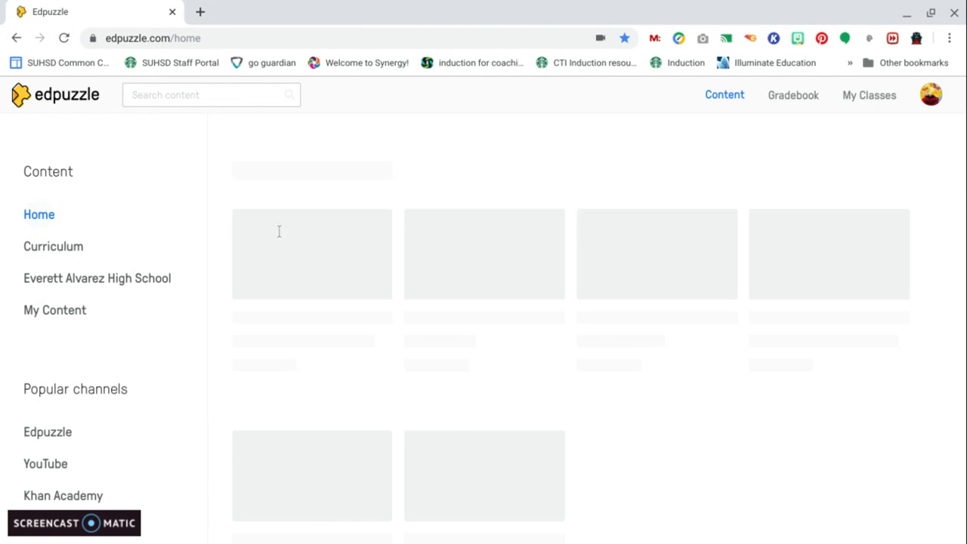
left_click(735, 229)
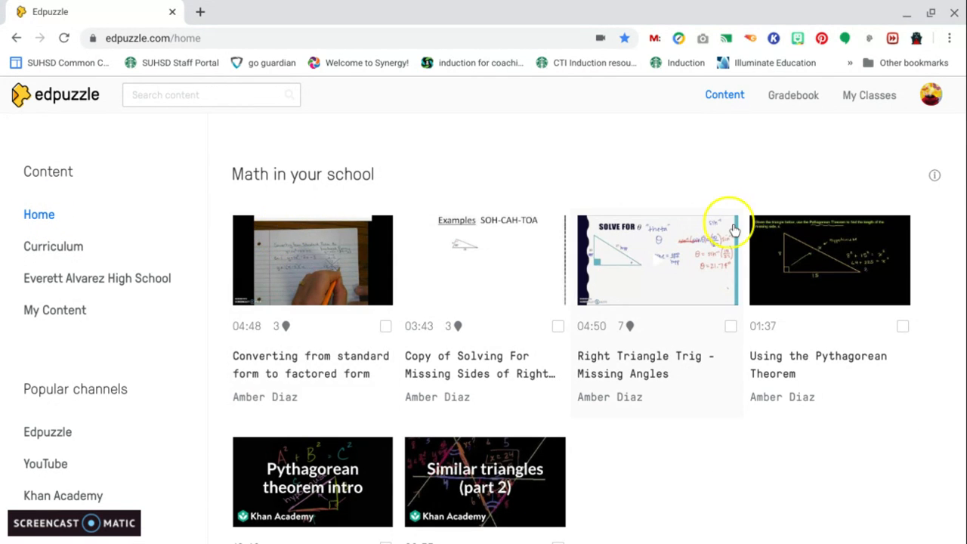
scroll(734, 228, "down", 1)
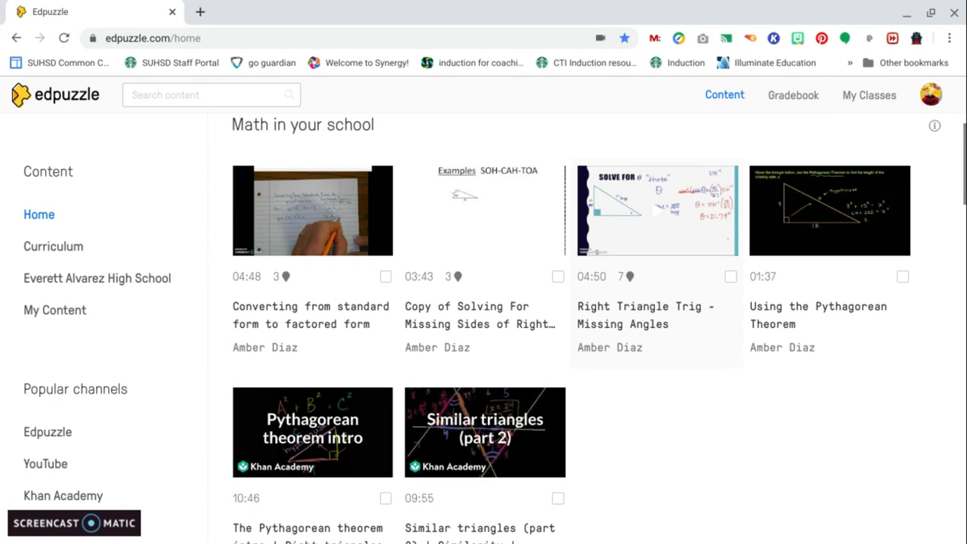
scroll(734, 228, "down", 10)
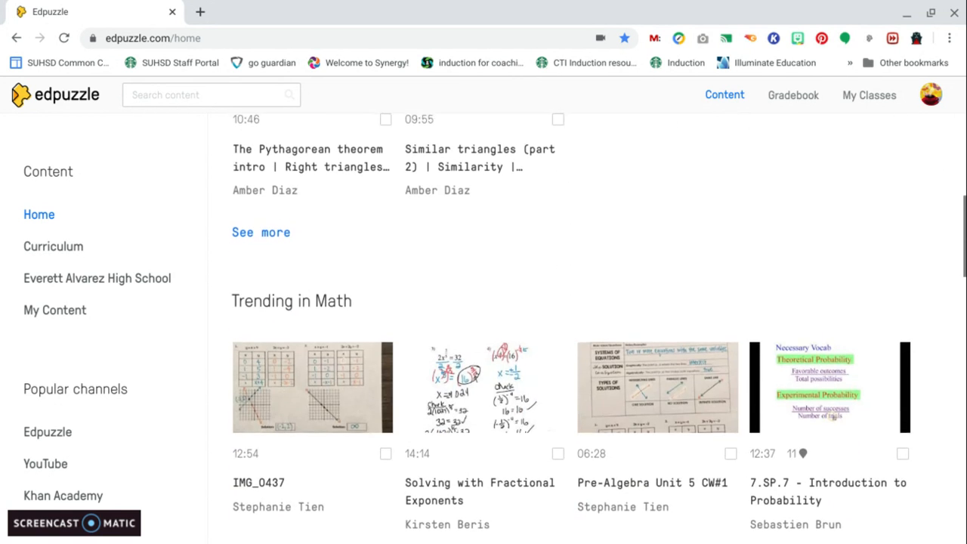
scroll(734, 228, "down", 1)
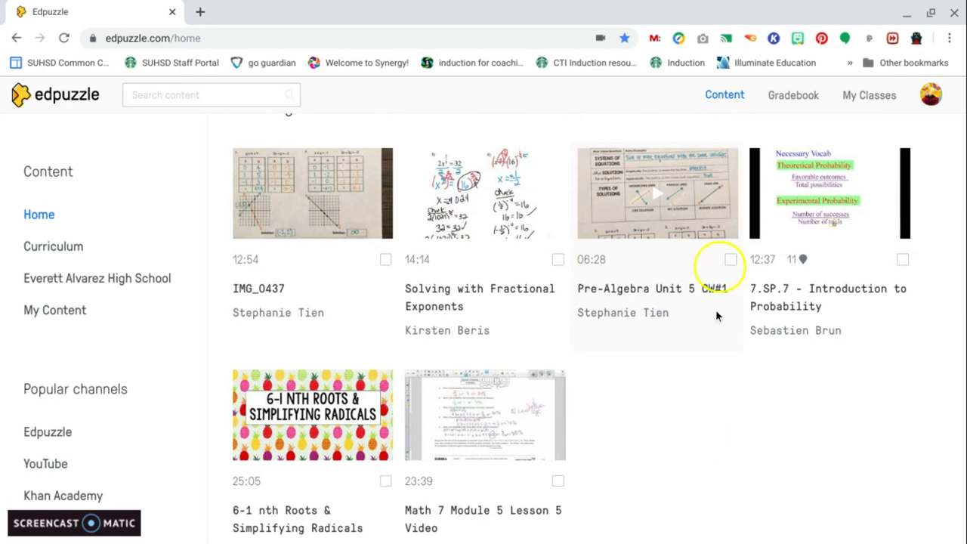
mouse_move(684, 532)
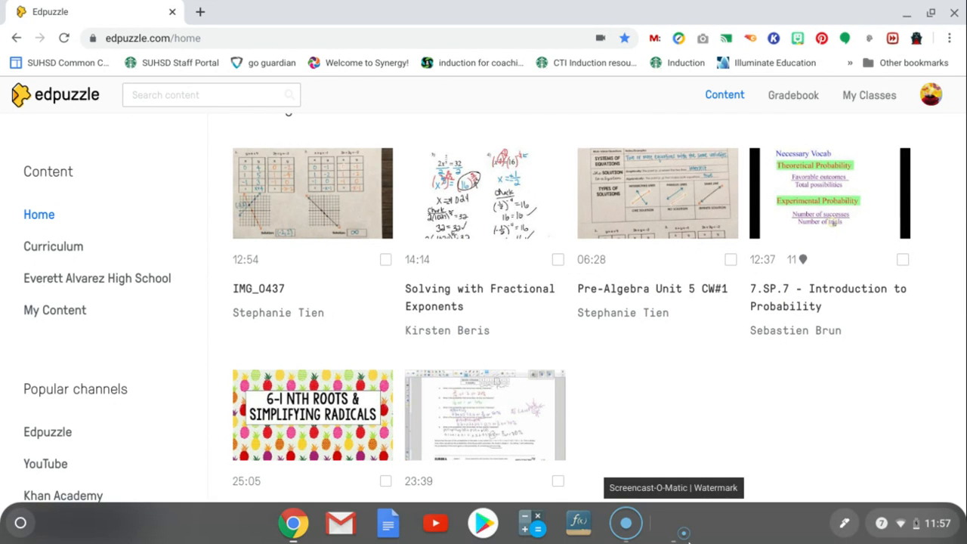